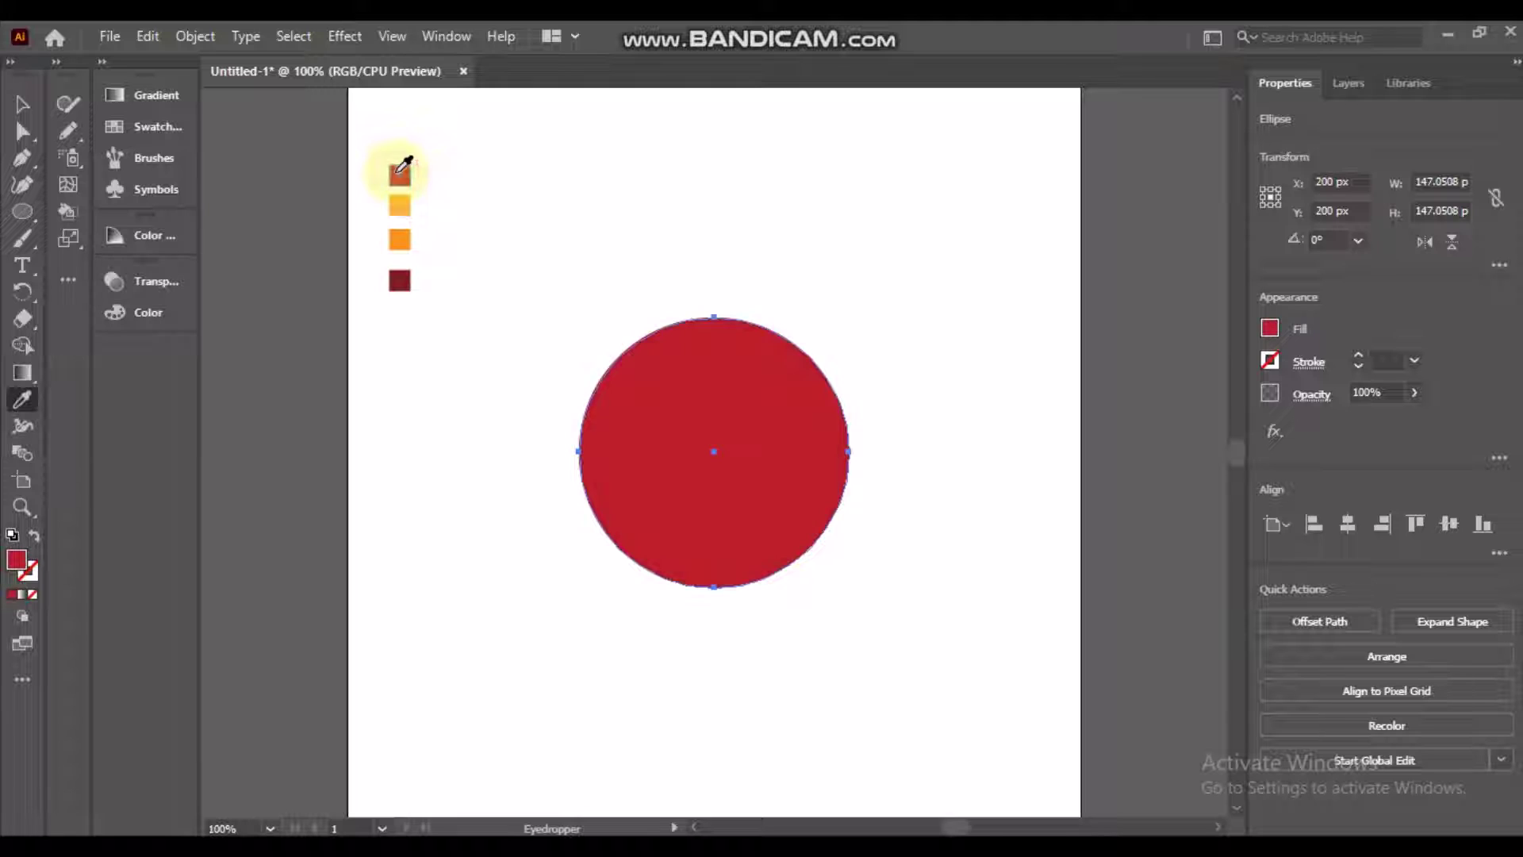
left_click(29, 215)
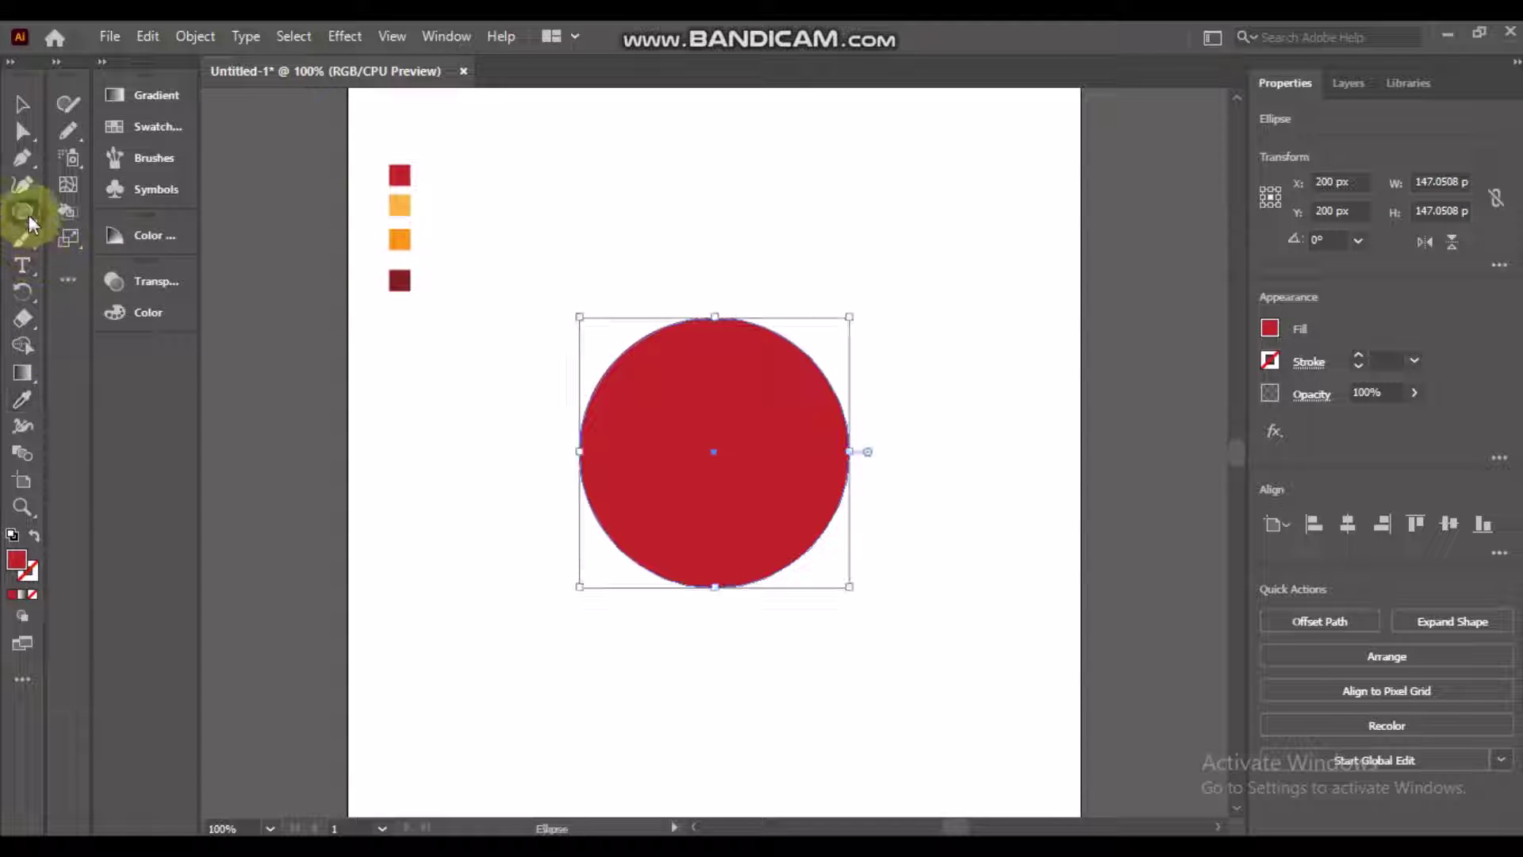
left_click_drag(29, 215, 119, 213)
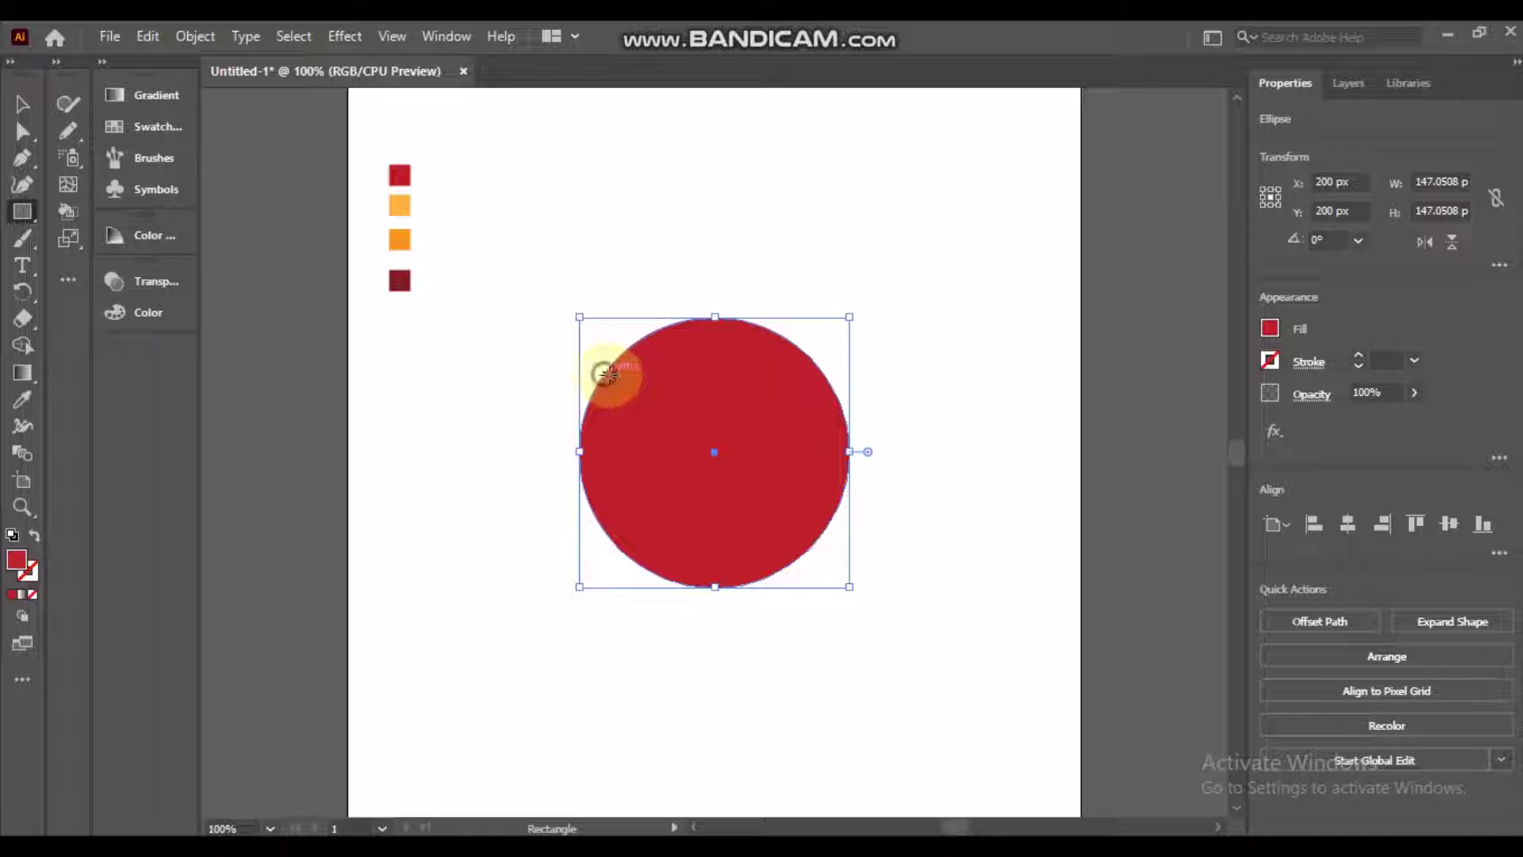
left_click_drag(605, 374, 772, 504)
left_click_drag(779, 509, 826, 527)
key("ctrl+z")
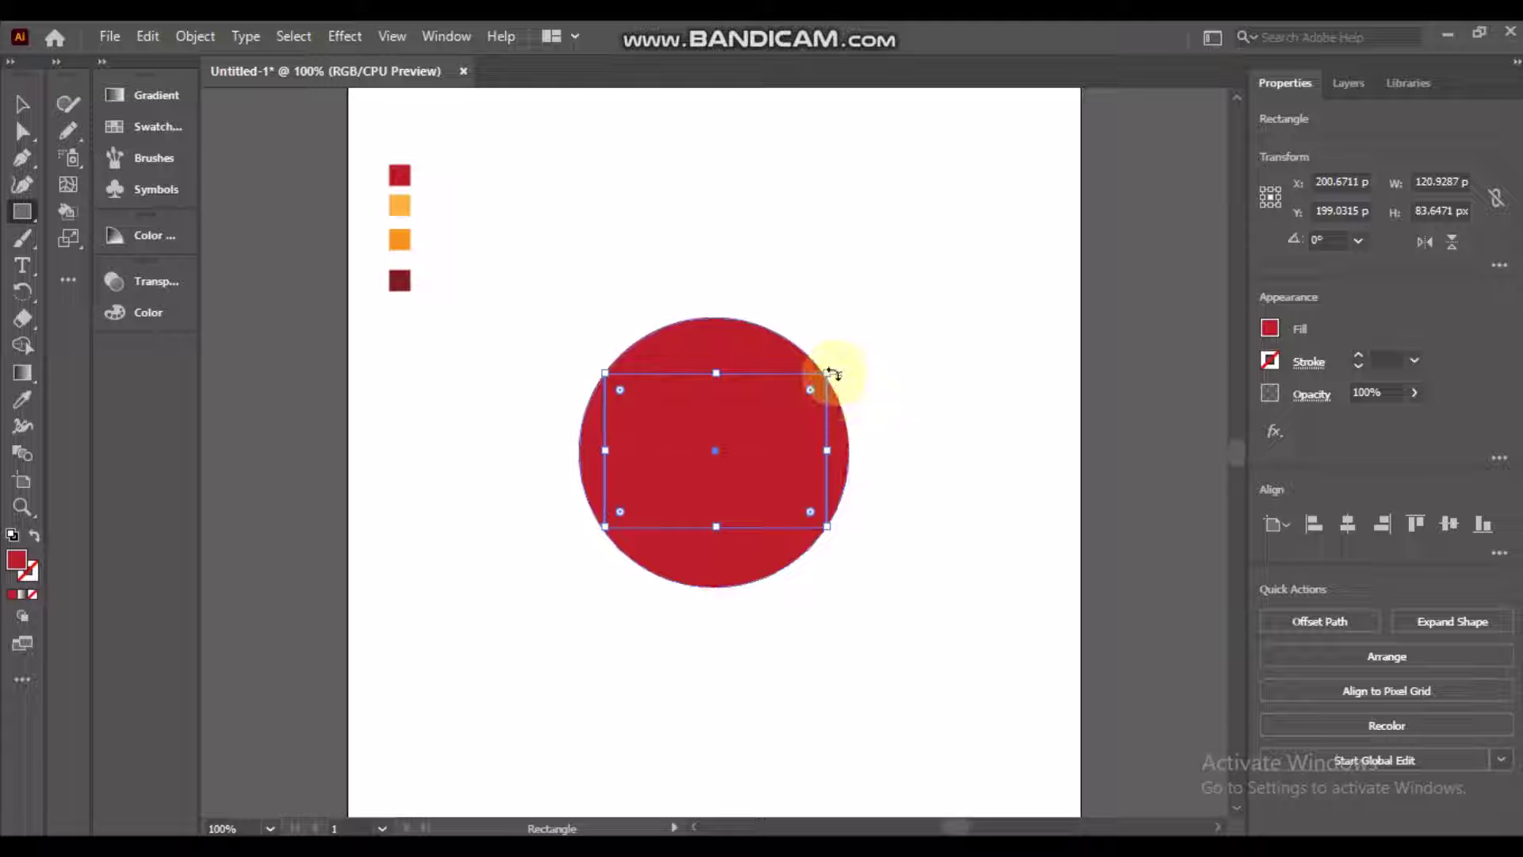
key("Delete")
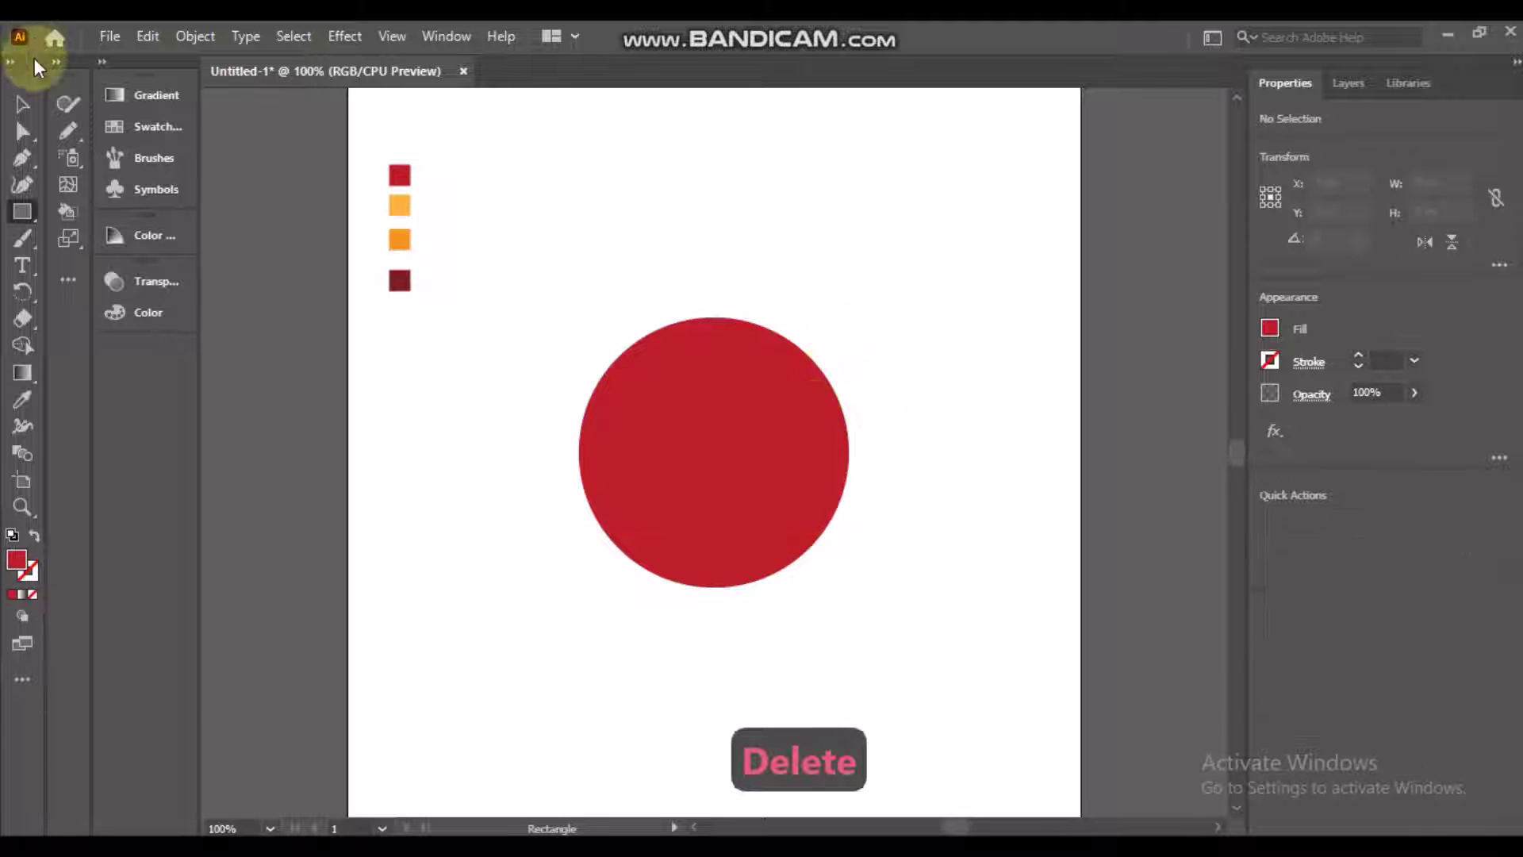
Draw a rectangle about 115 × 92 px inside the red circle, touching its edge, and fill it with black 000000
left_click_drag(606, 367, 821, 539)
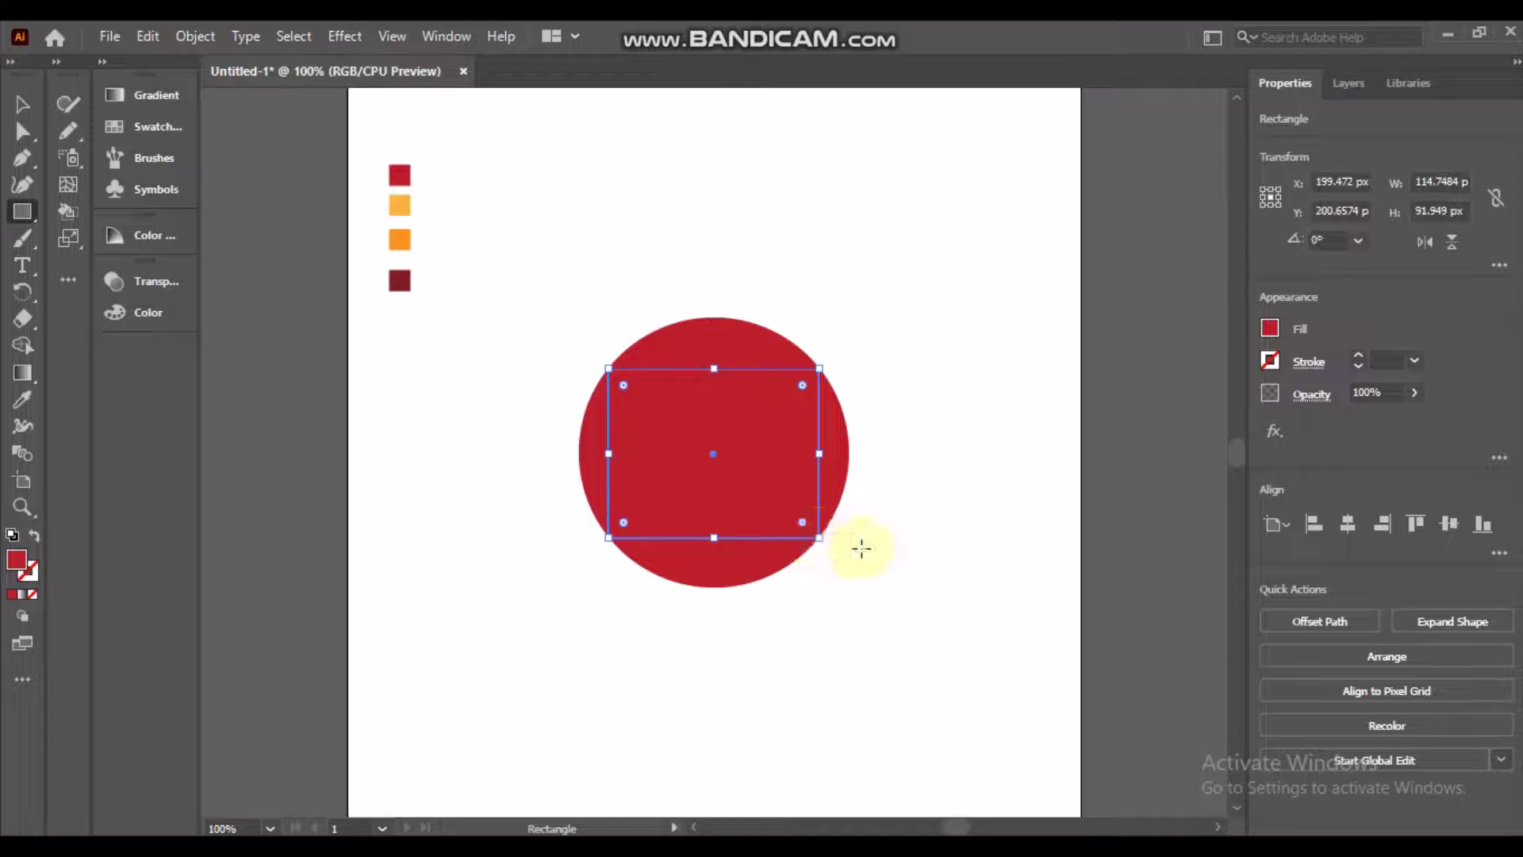
key("v")
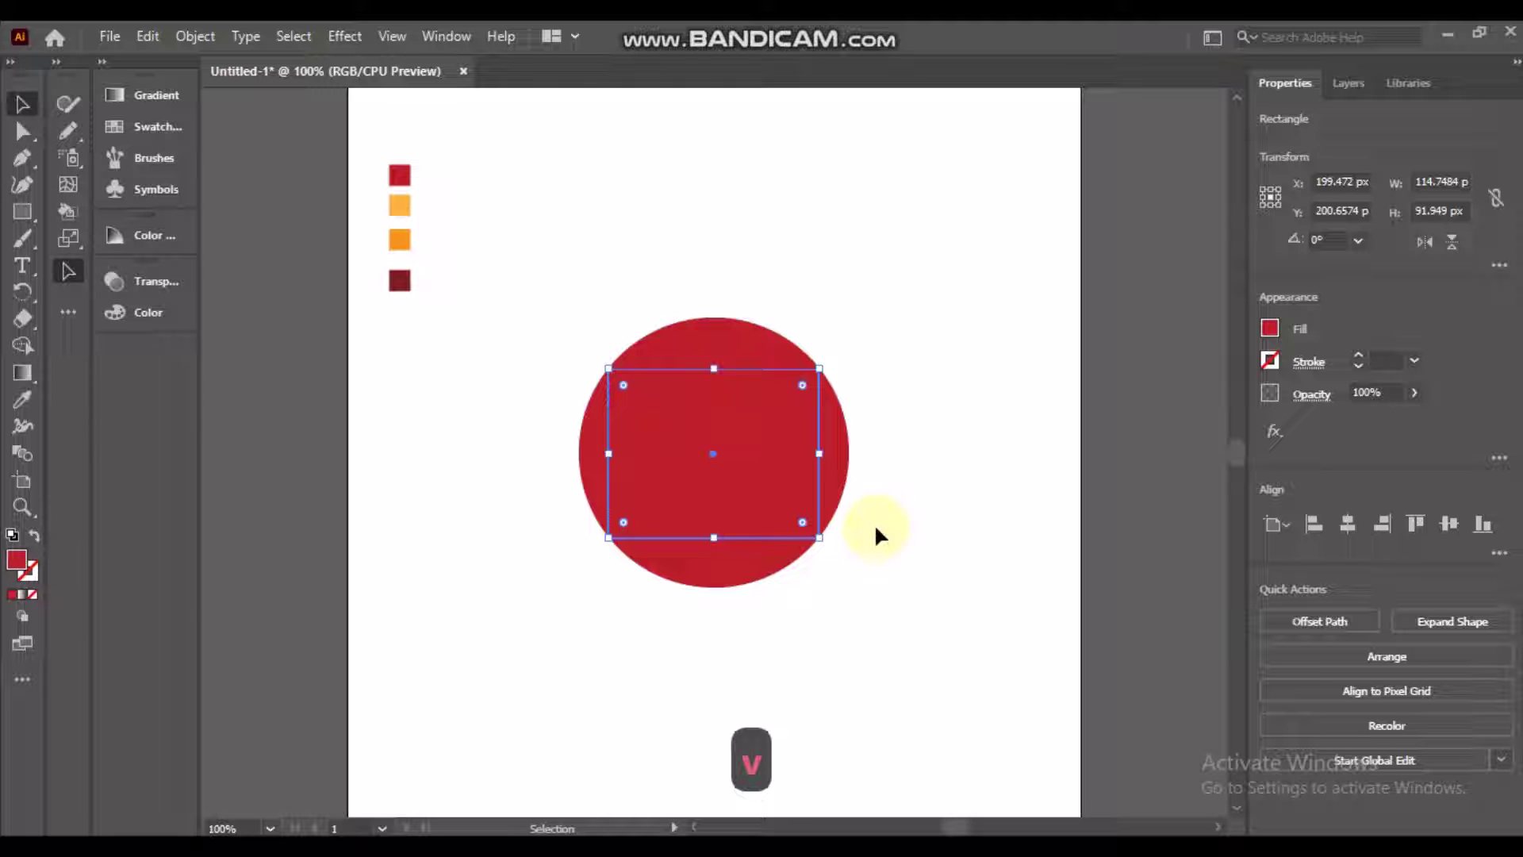
double_click(16, 561)
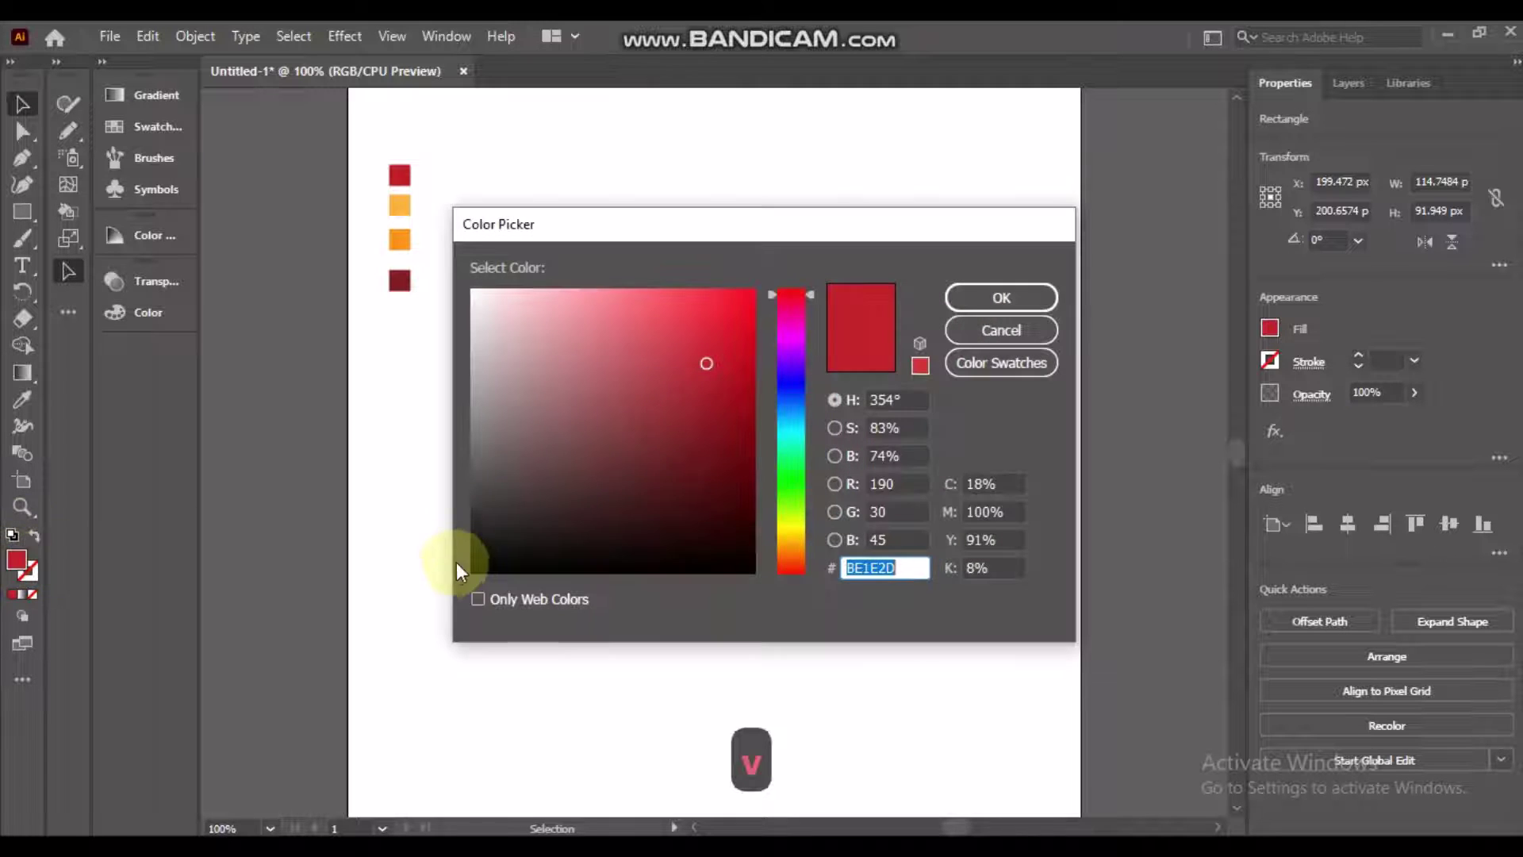
type("000000")
left_click(979, 299)
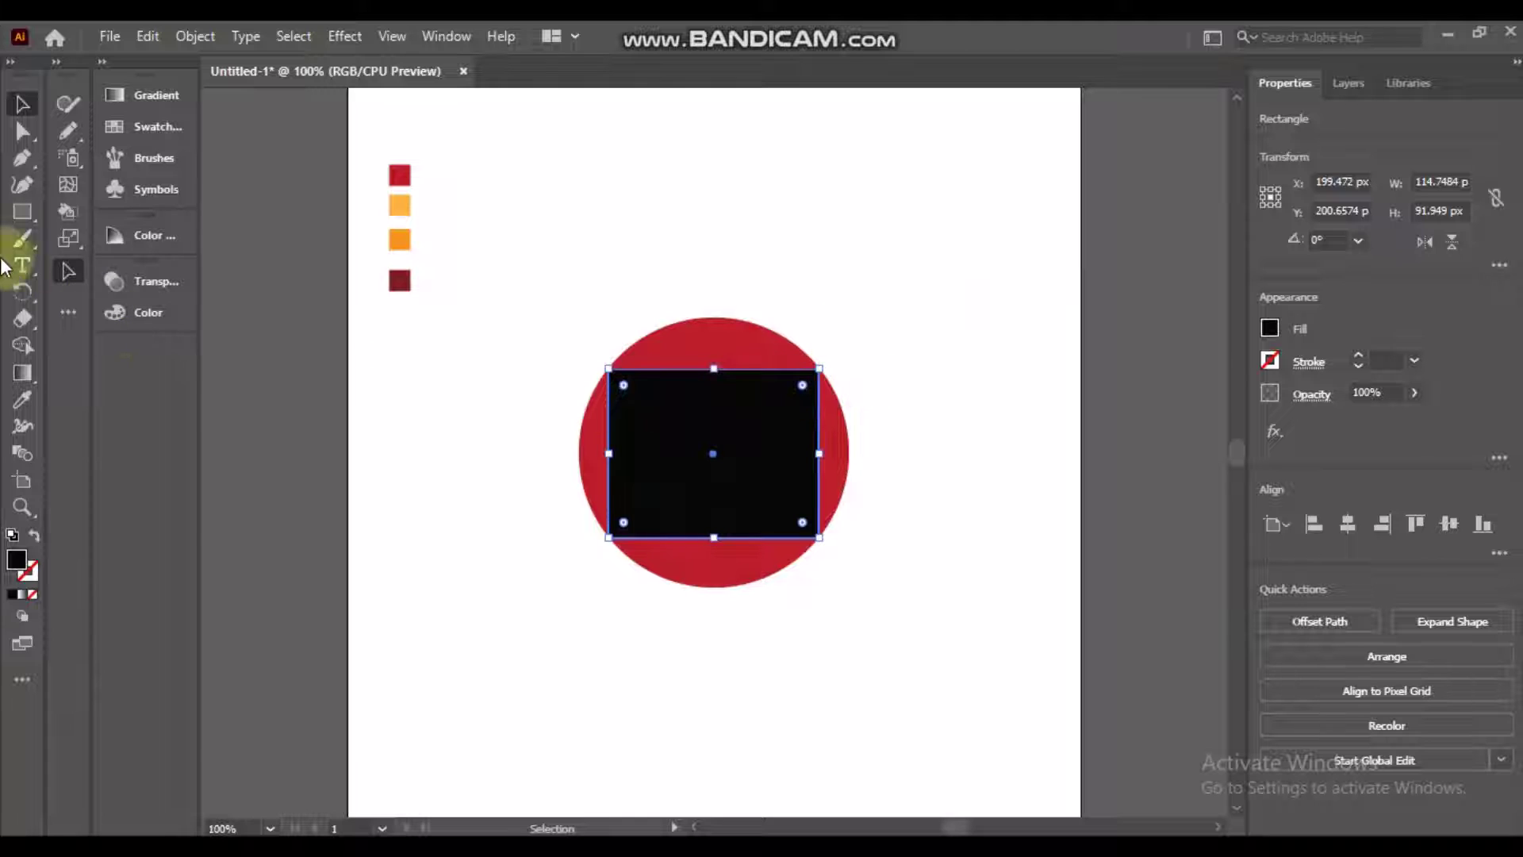
Outline a closed triangle with the Pen tool joining the rectangle's two left corners and its centre
left_click(22, 157)
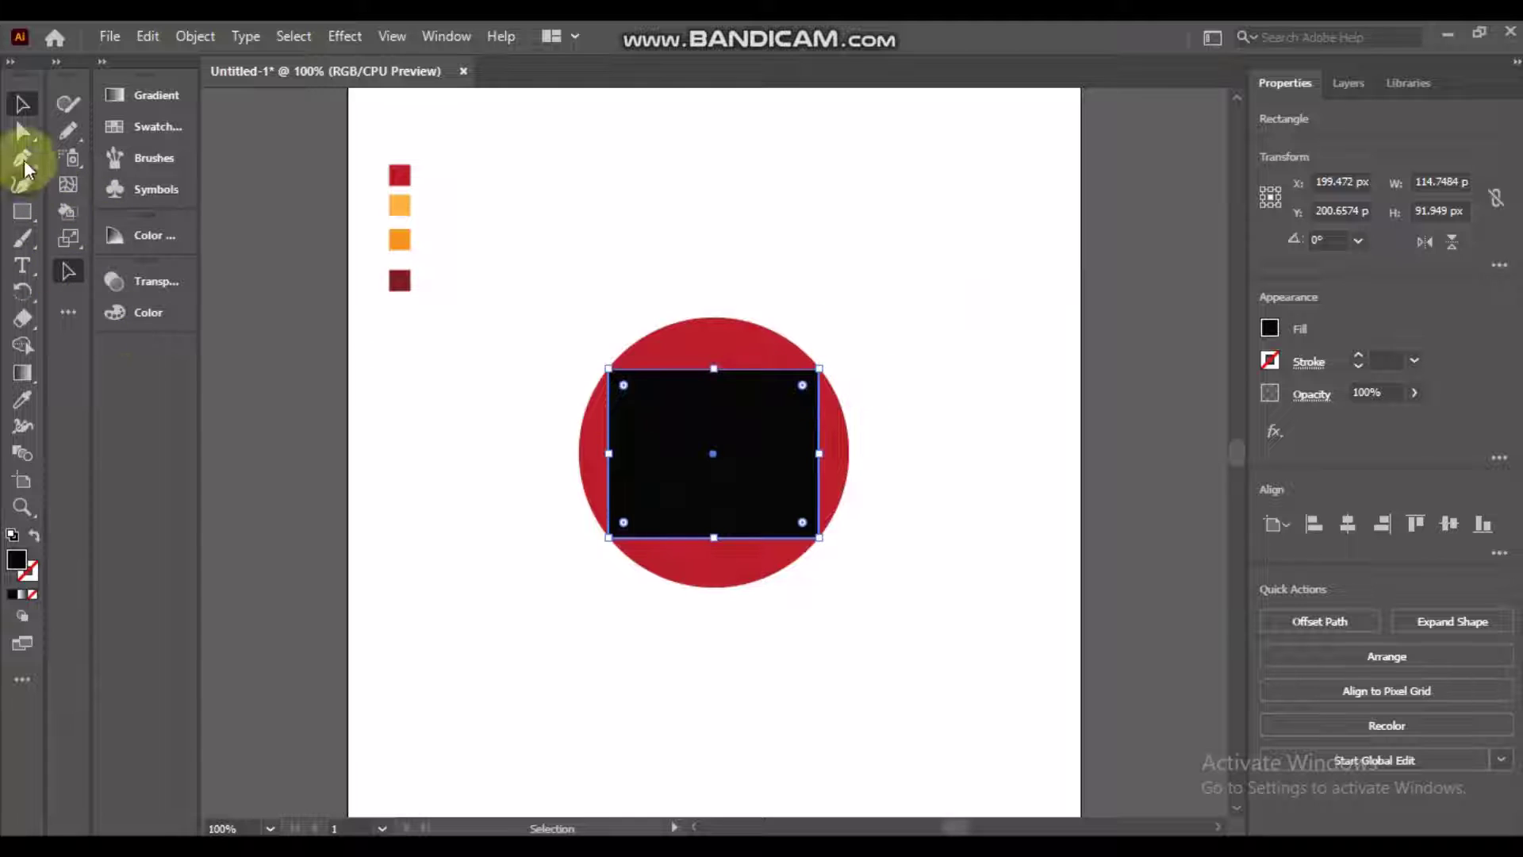
left_click(608, 370)
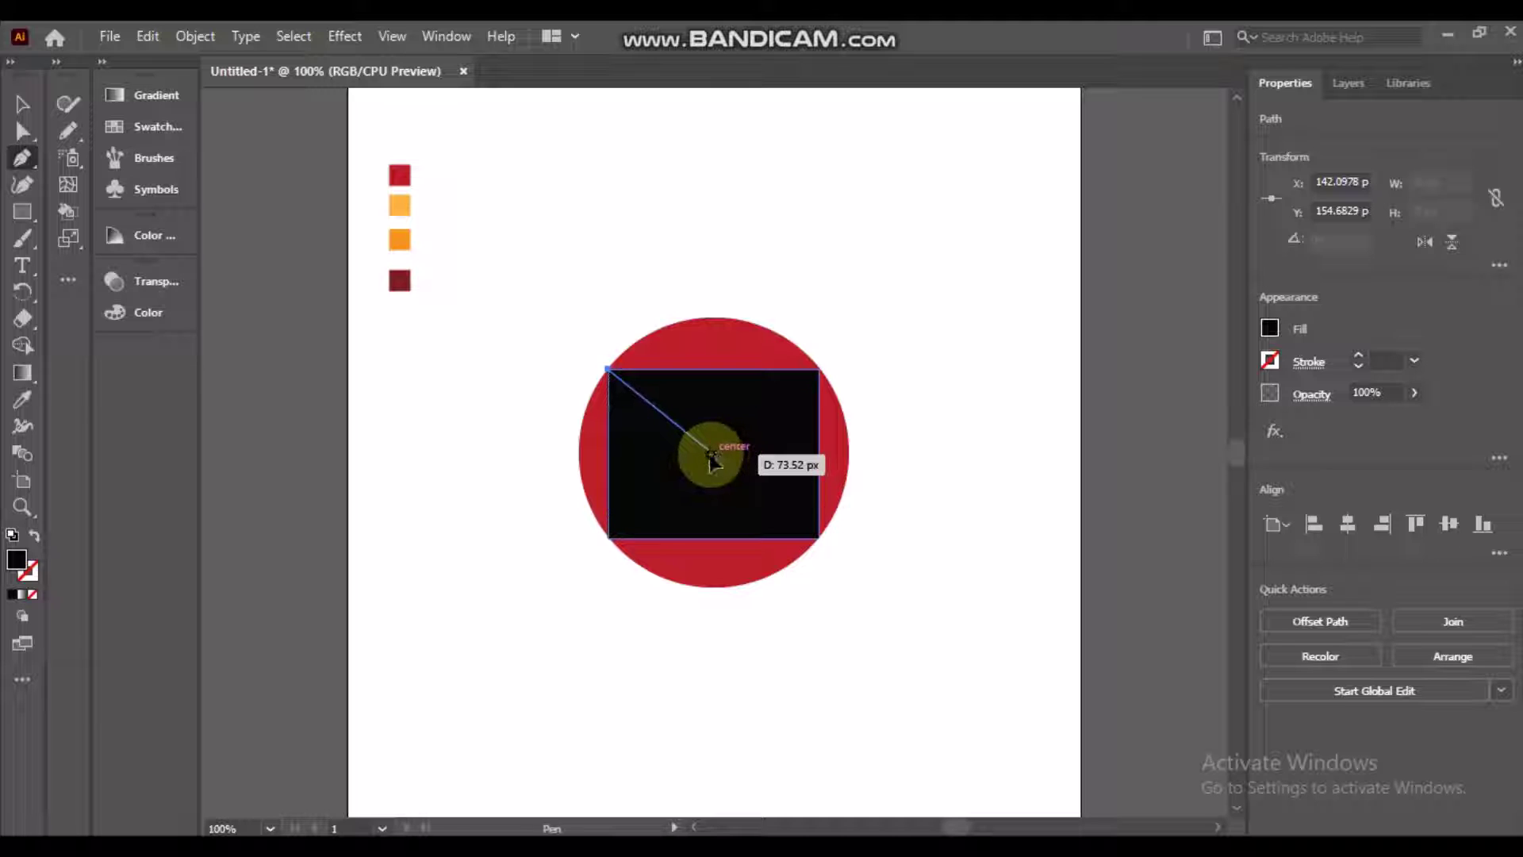
left_click(713, 453)
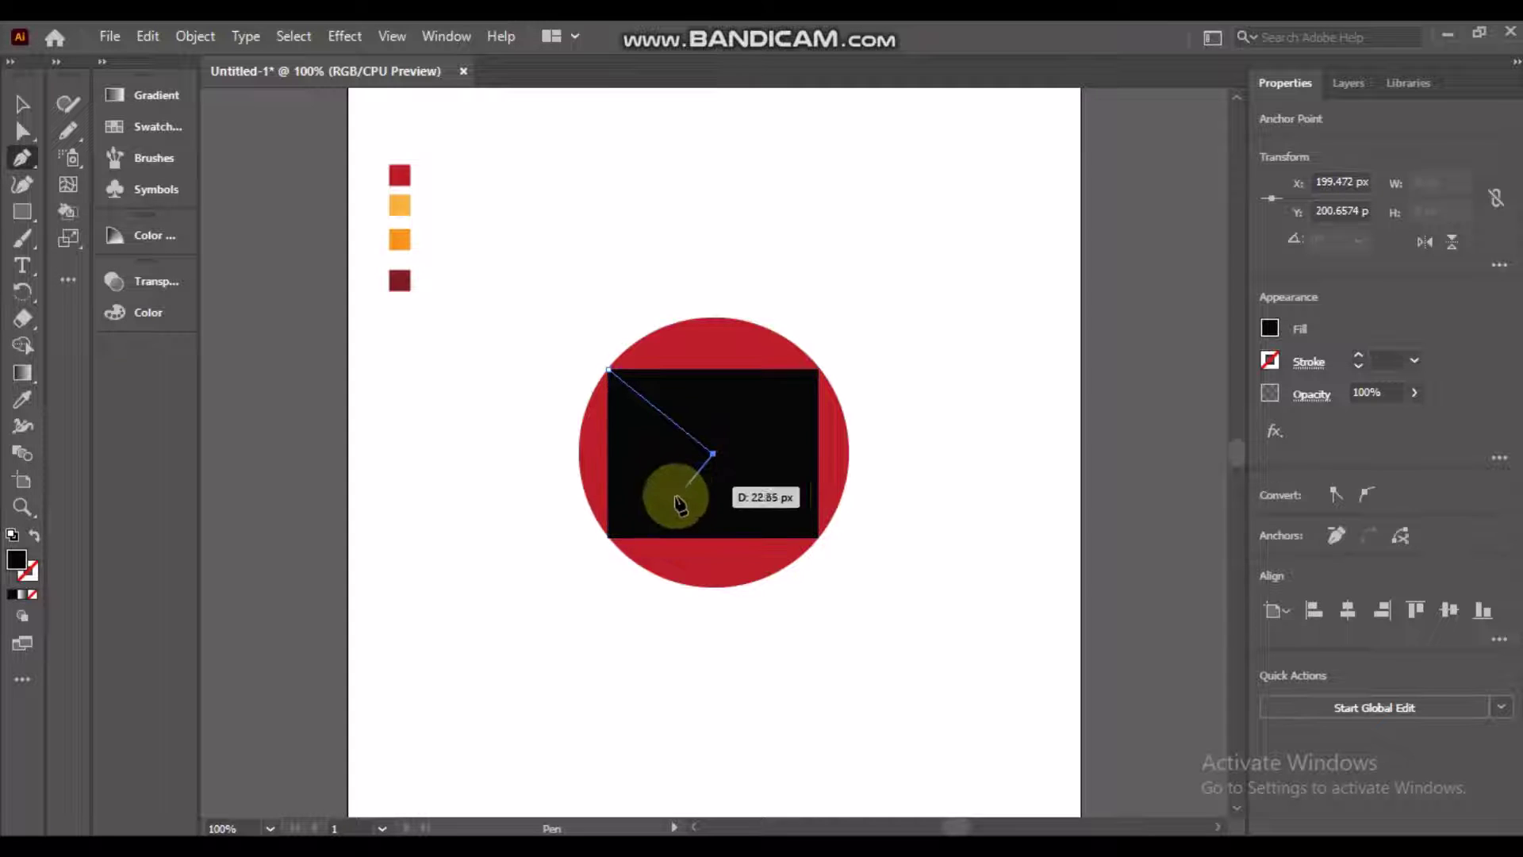
left_click(606, 537)
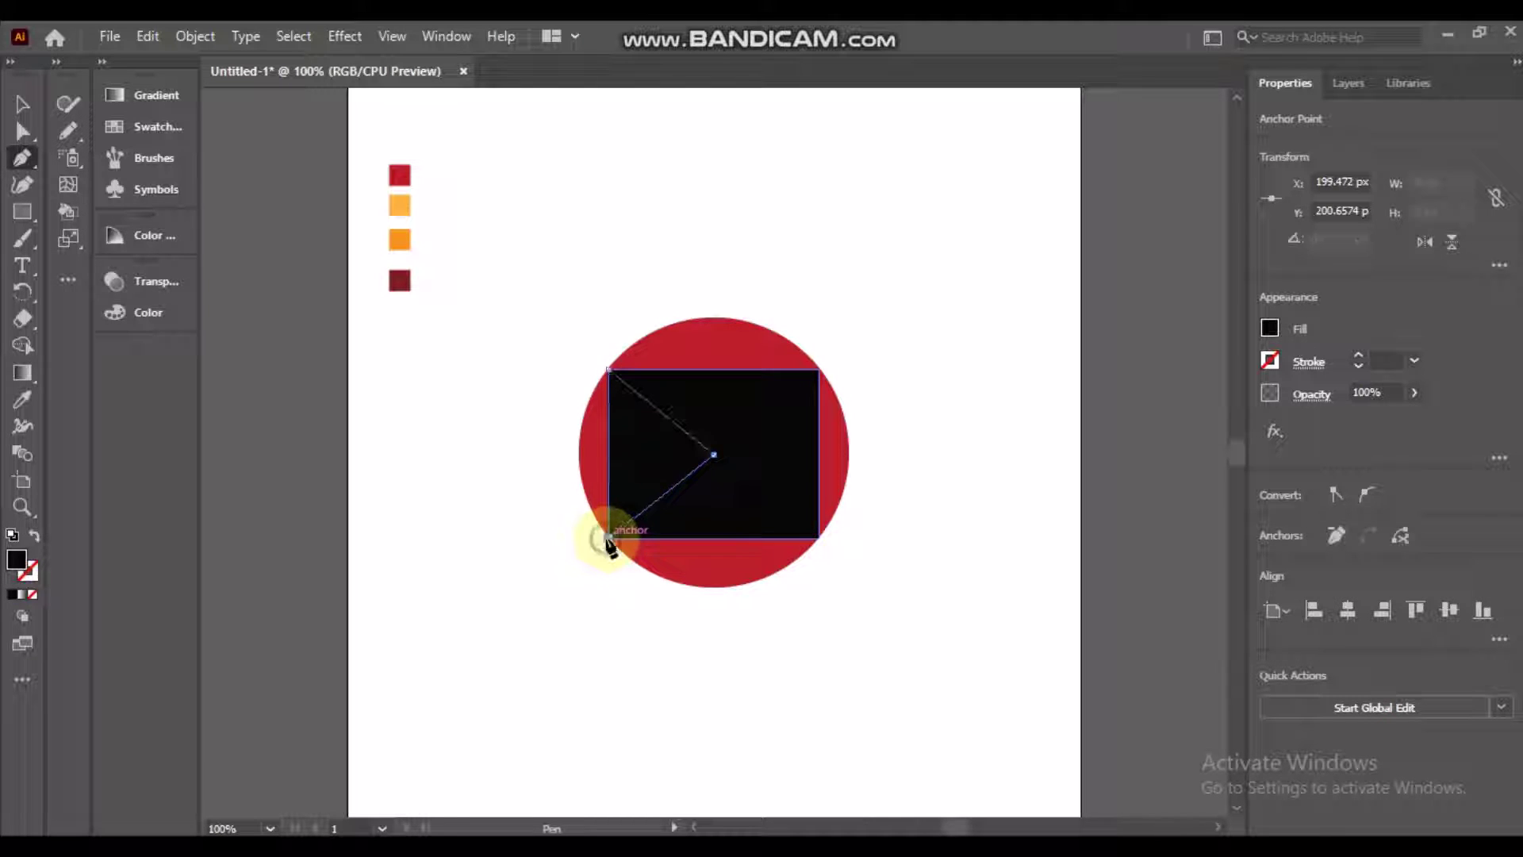
left_click(607, 371)
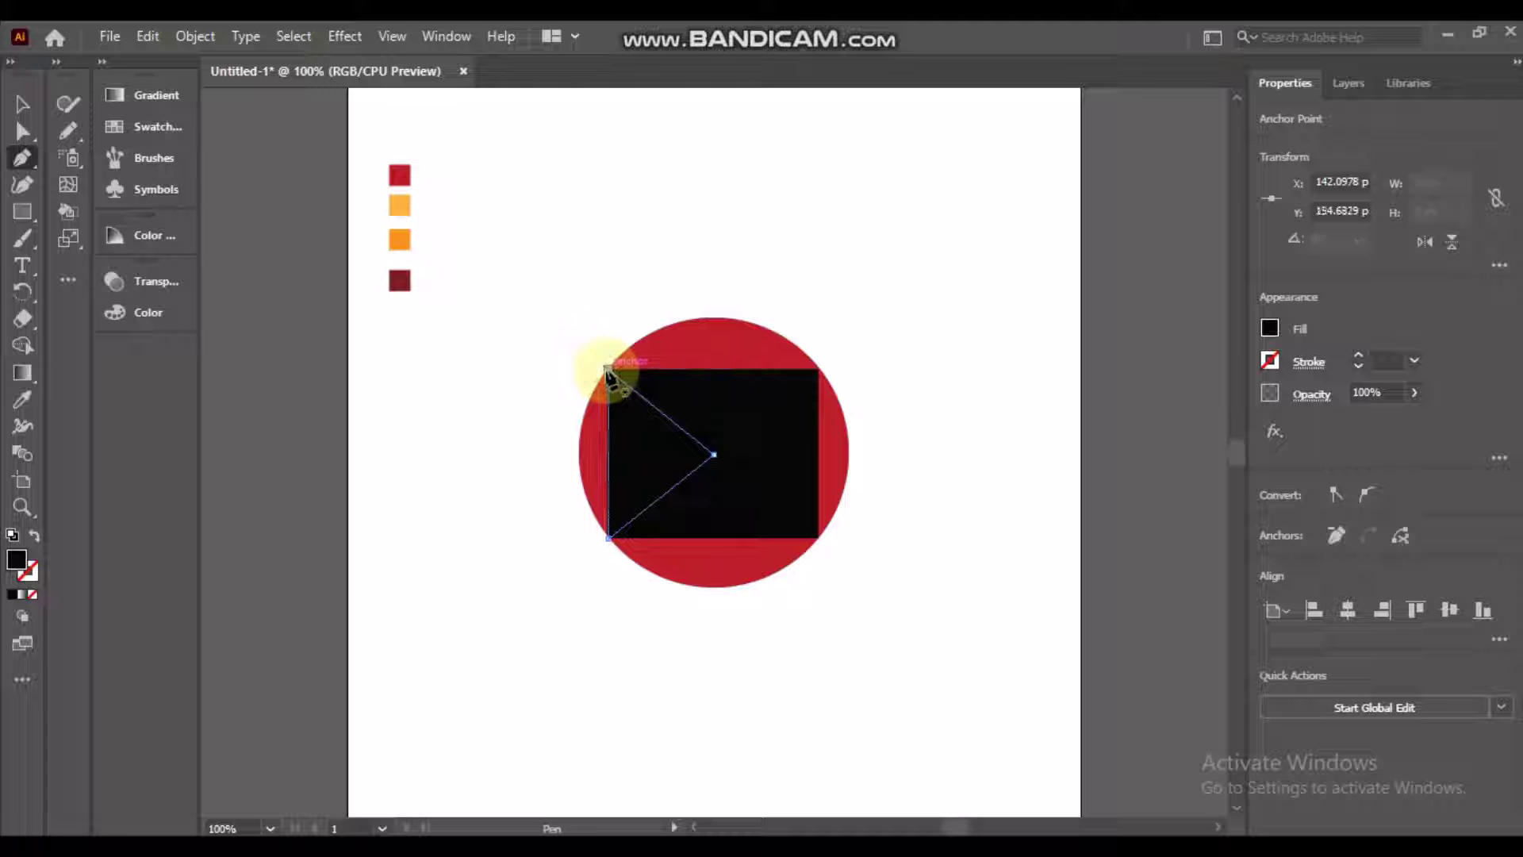
Outline a closed triangle with the Pen tool joining the rectangle's two right corners and its centre
left_click(819, 369)
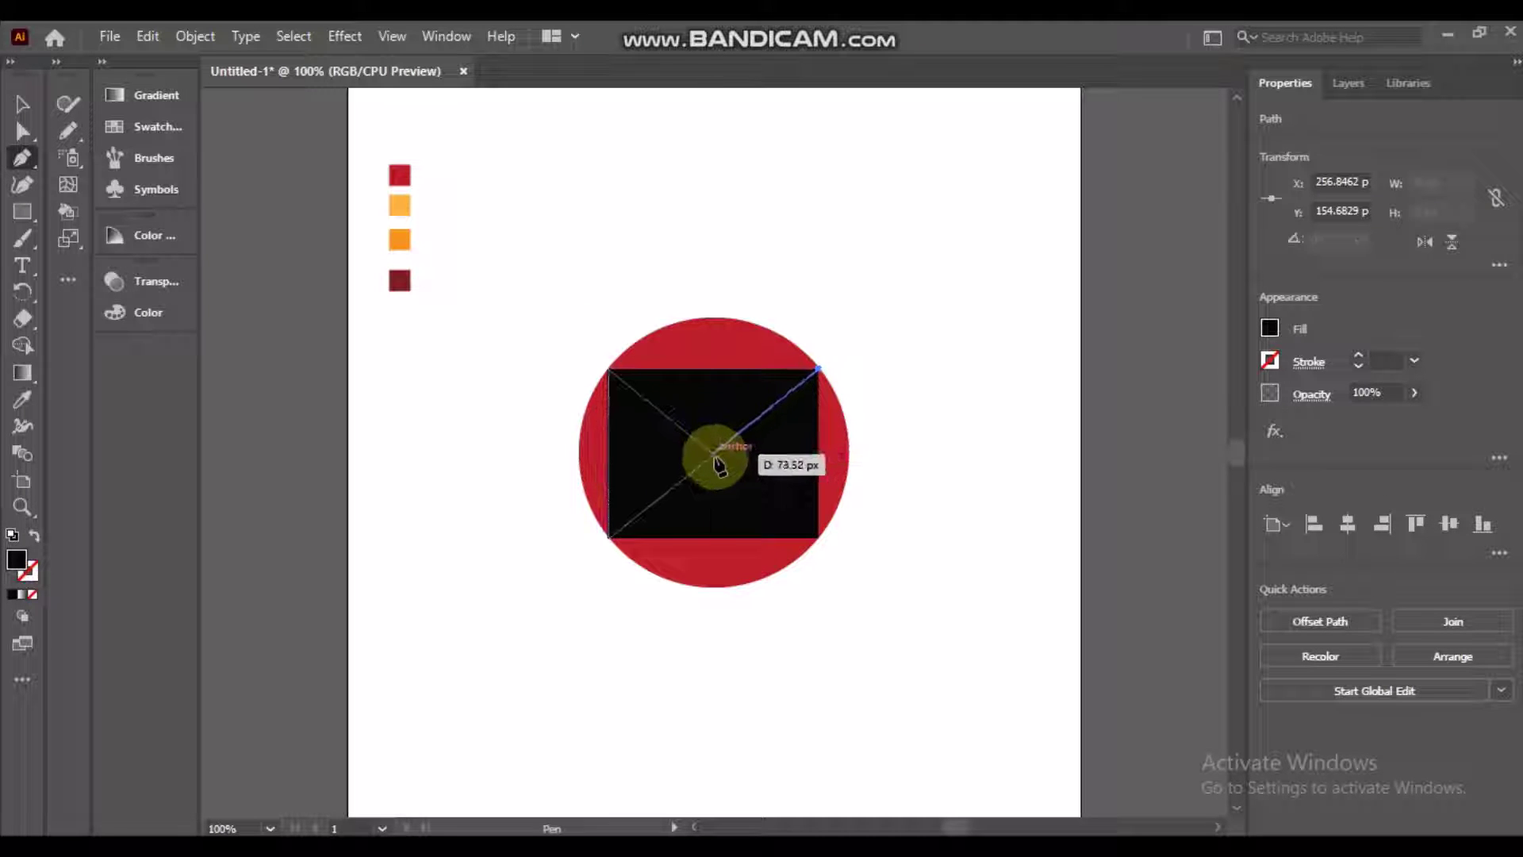
left_click(713, 453)
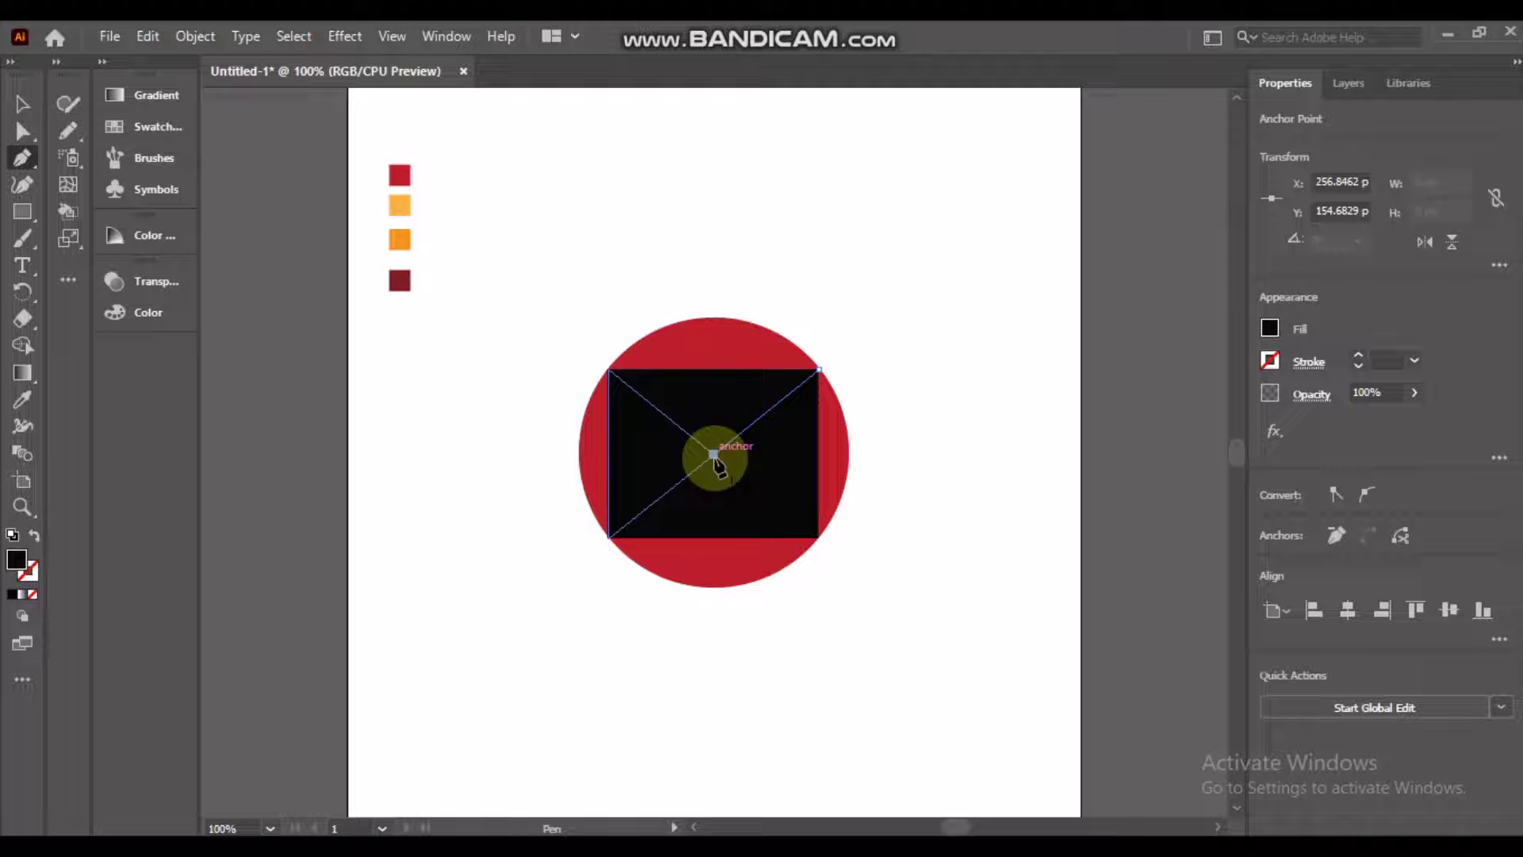
left_click(817, 537)
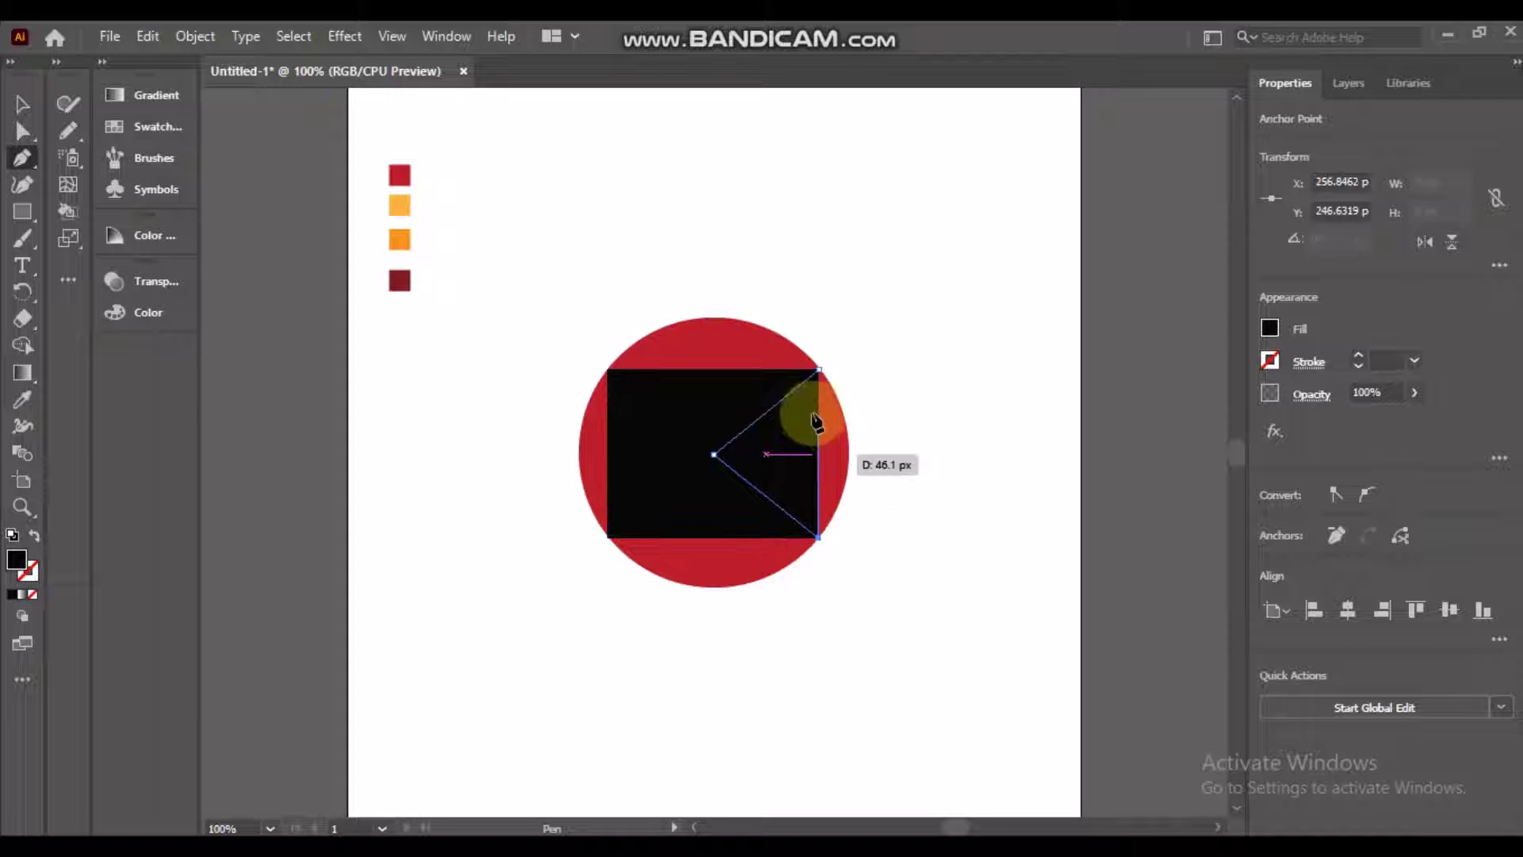
left_click(820, 370)
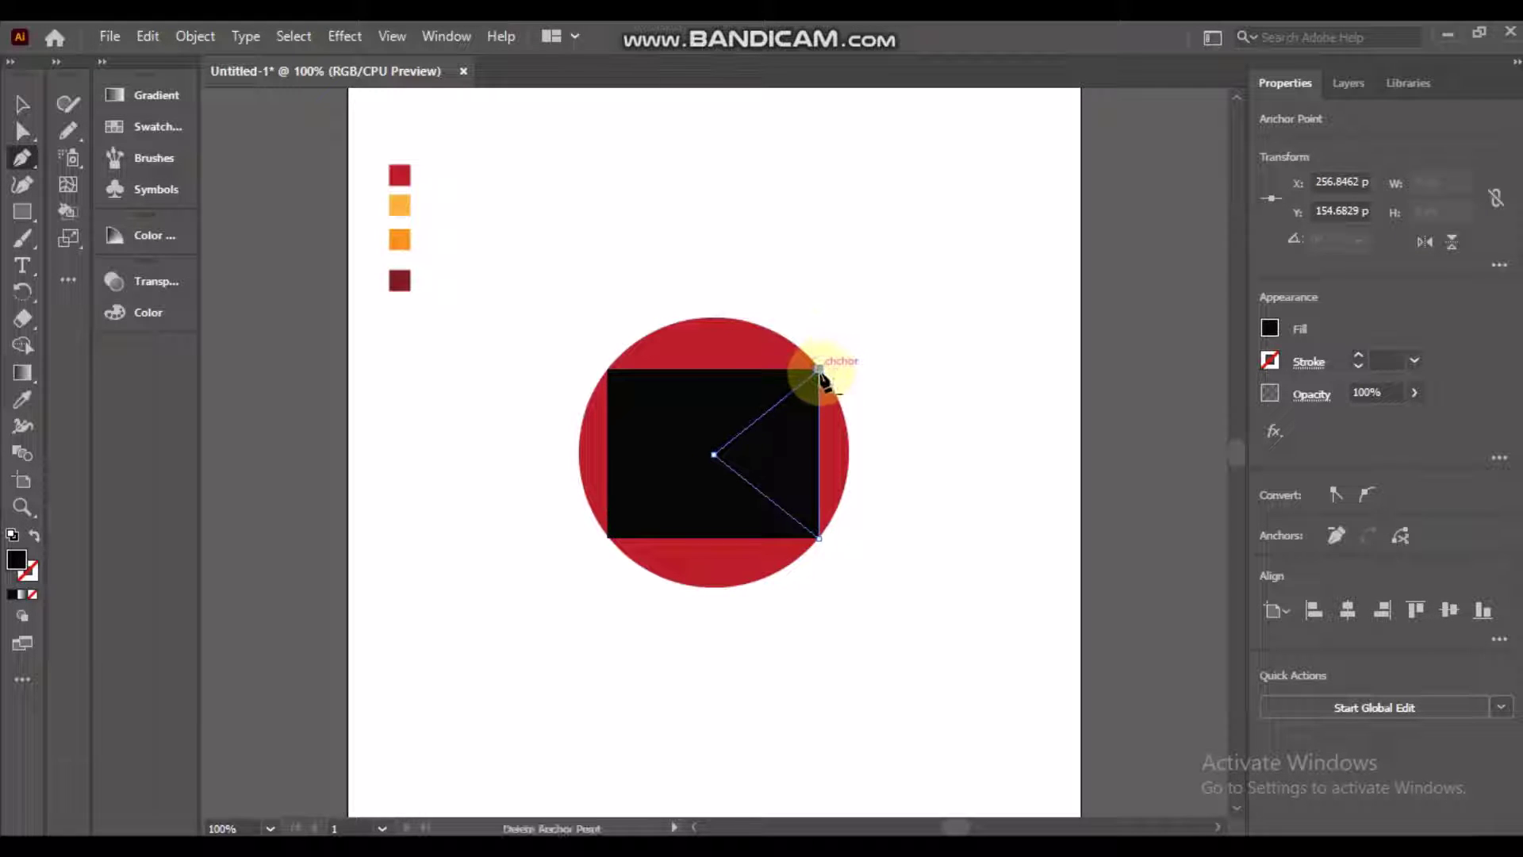
Select the circle, rectangle and both triangles and separate the overlapping areas with the Shape Builder tool
key("v")
left_click_drag(544, 296, 696, 520)
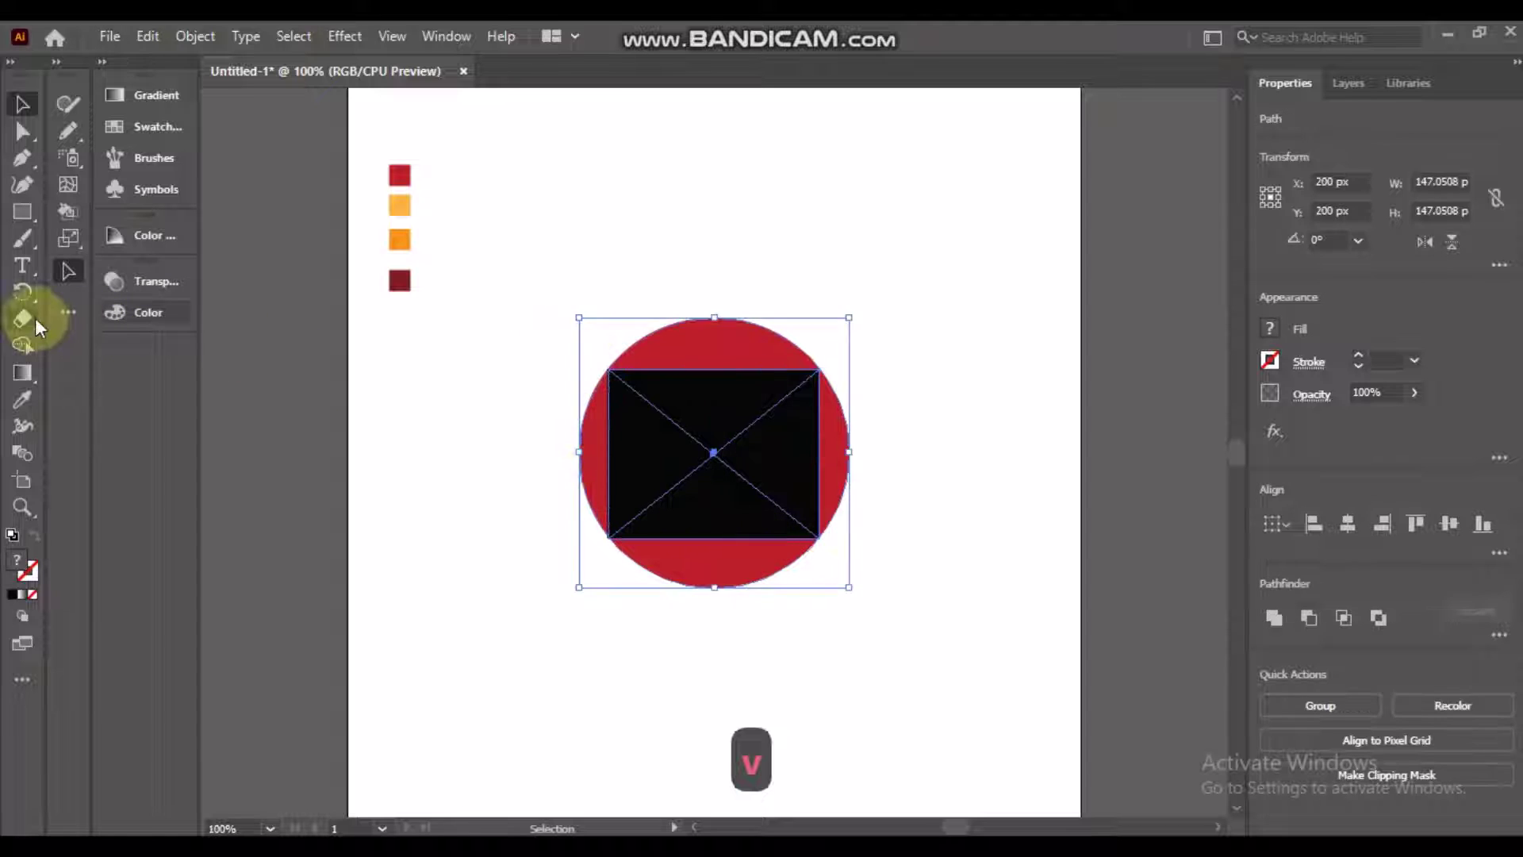
left_click(22, 344)
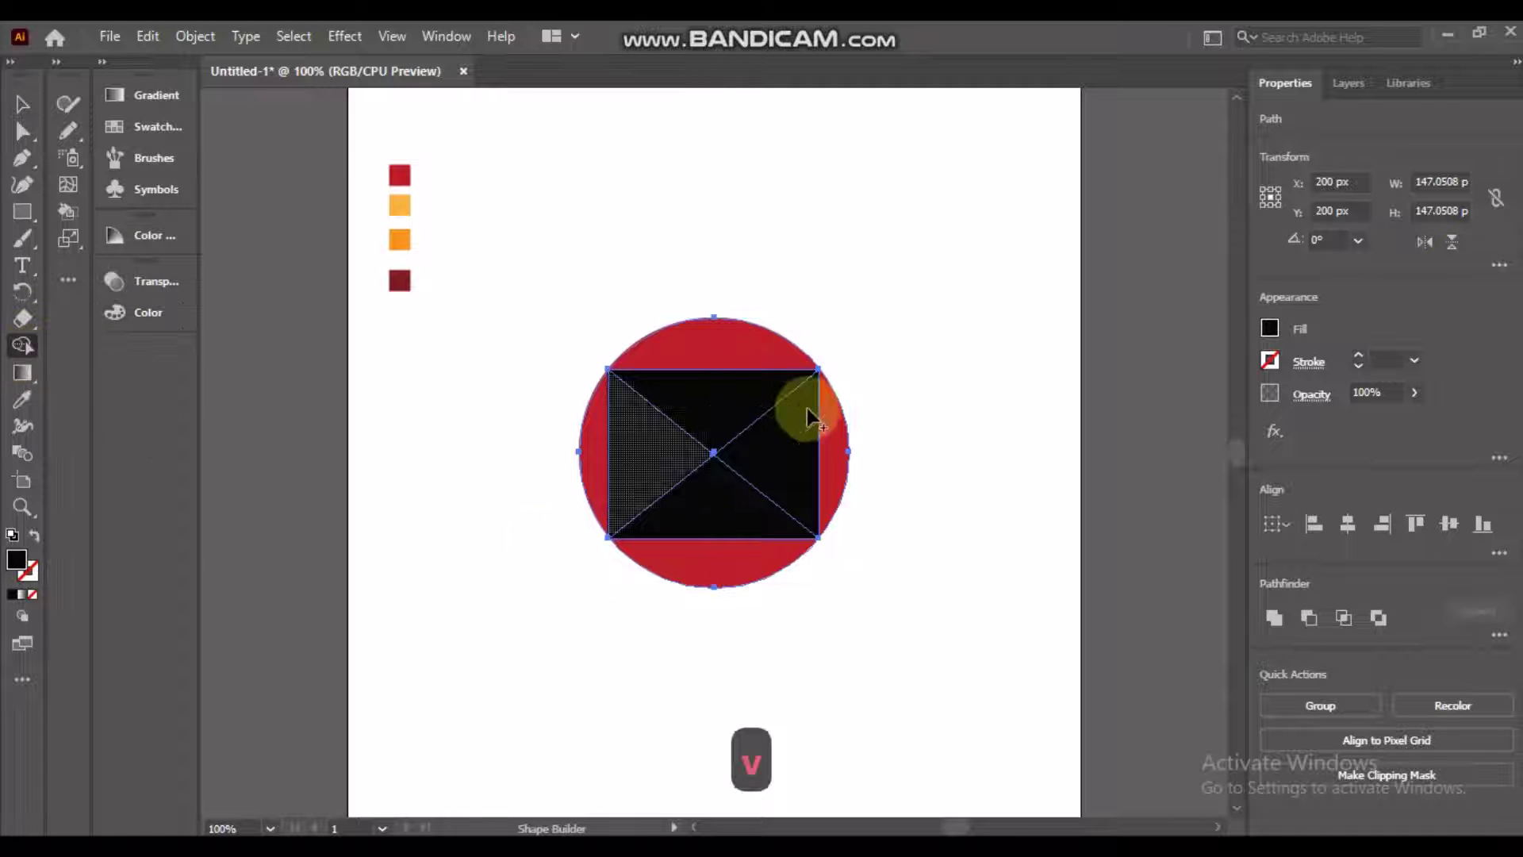
left_click(716, 526)
key("v")
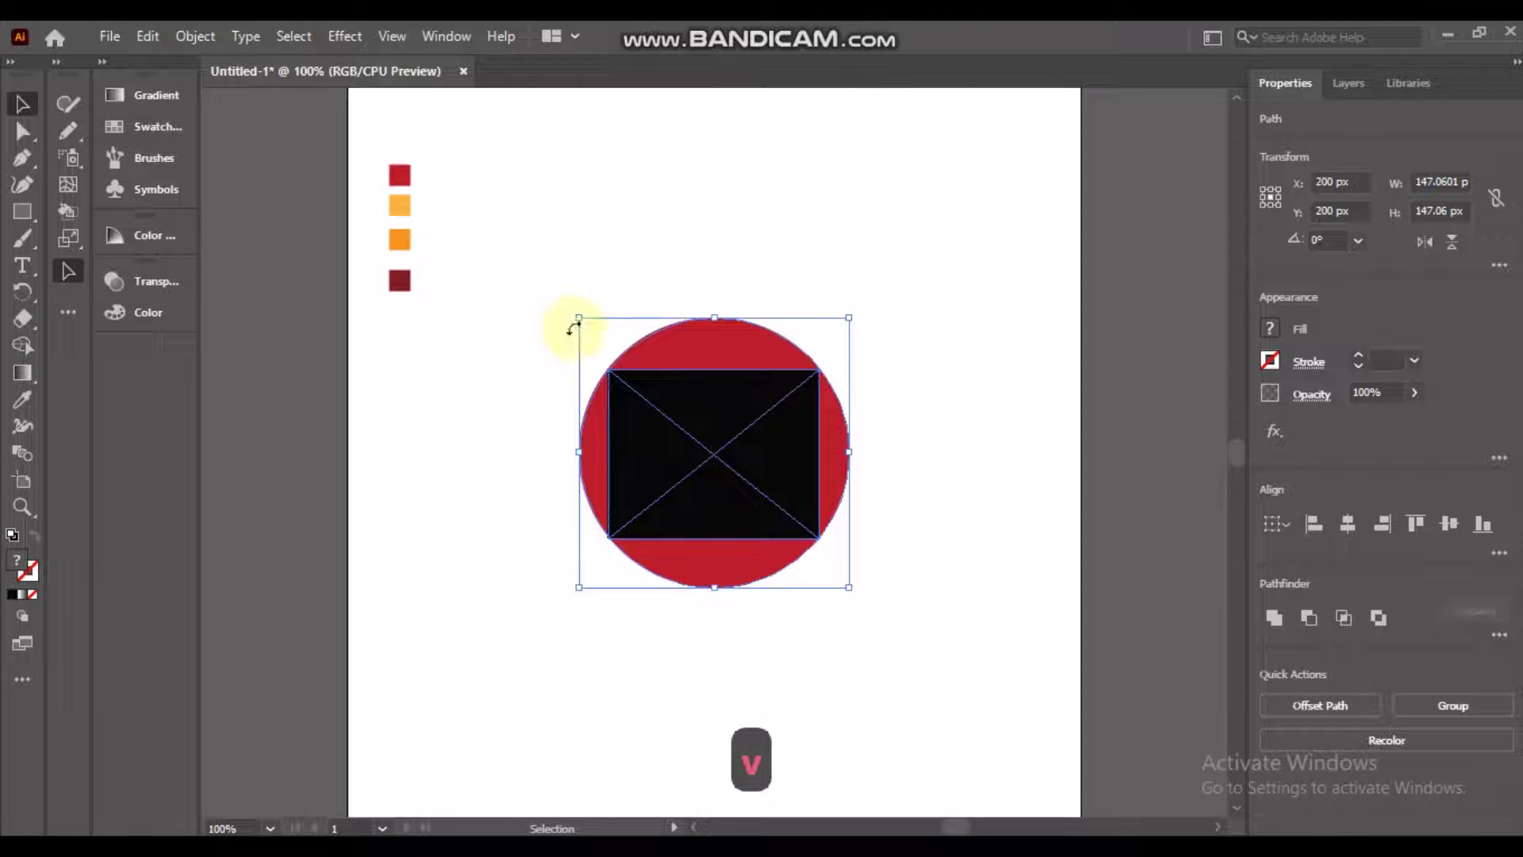
Fill the left and right triangles with the darker orange sampled from the colour squares on the artboard
left_click(992, 429)
left_click(770, 453)
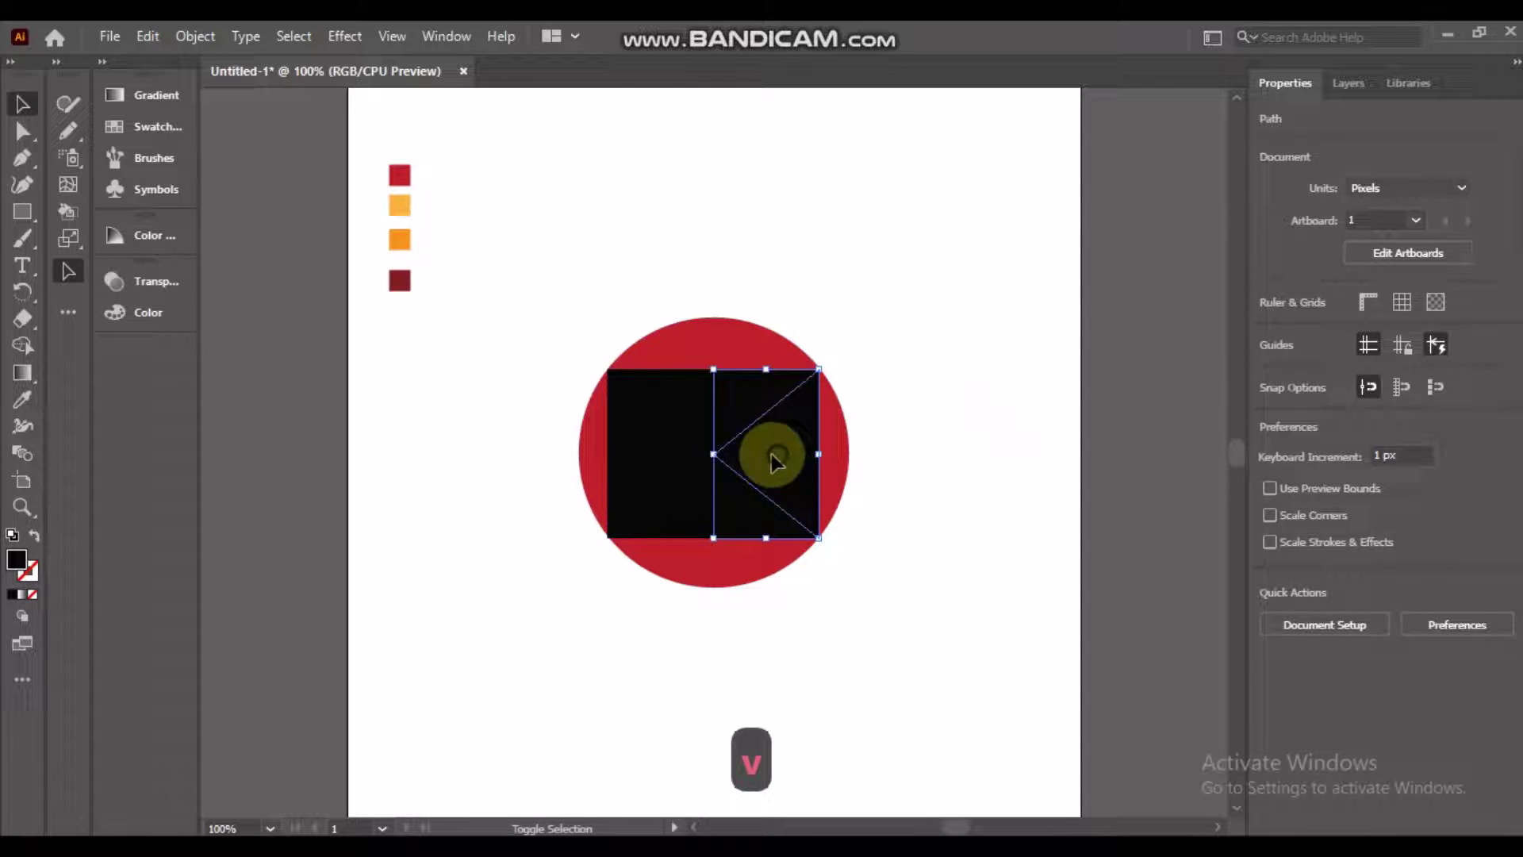
left_click(644, 456, "shift")
left_click(22, 399)
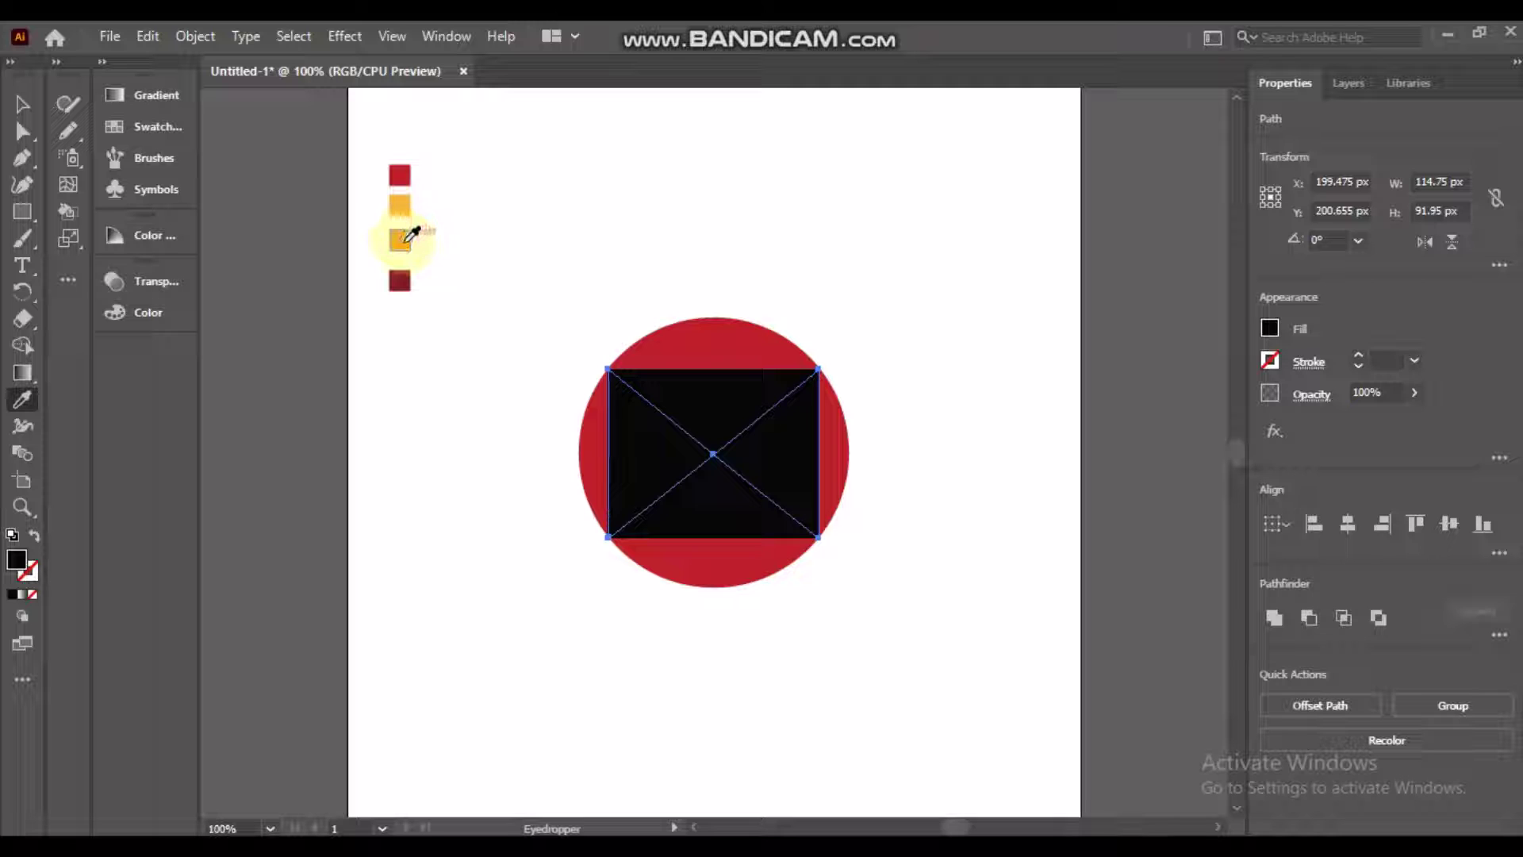
left_click(406, 240)
key("v")
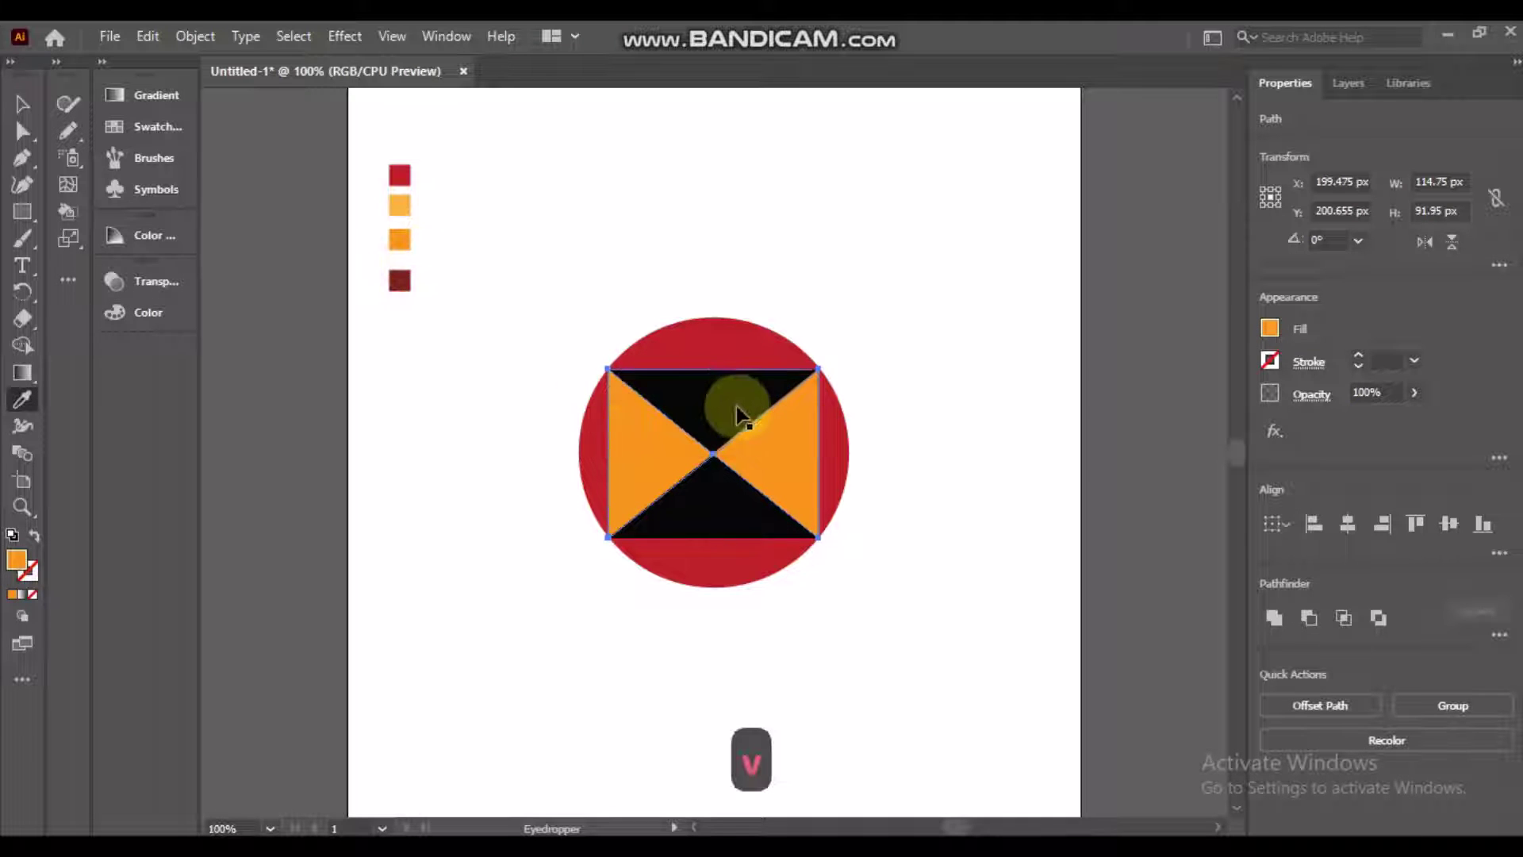
Fill the upper and lower triangles with the lighter orange sampled from the colour squares, leaving nothing selected
left_click(982, 390)
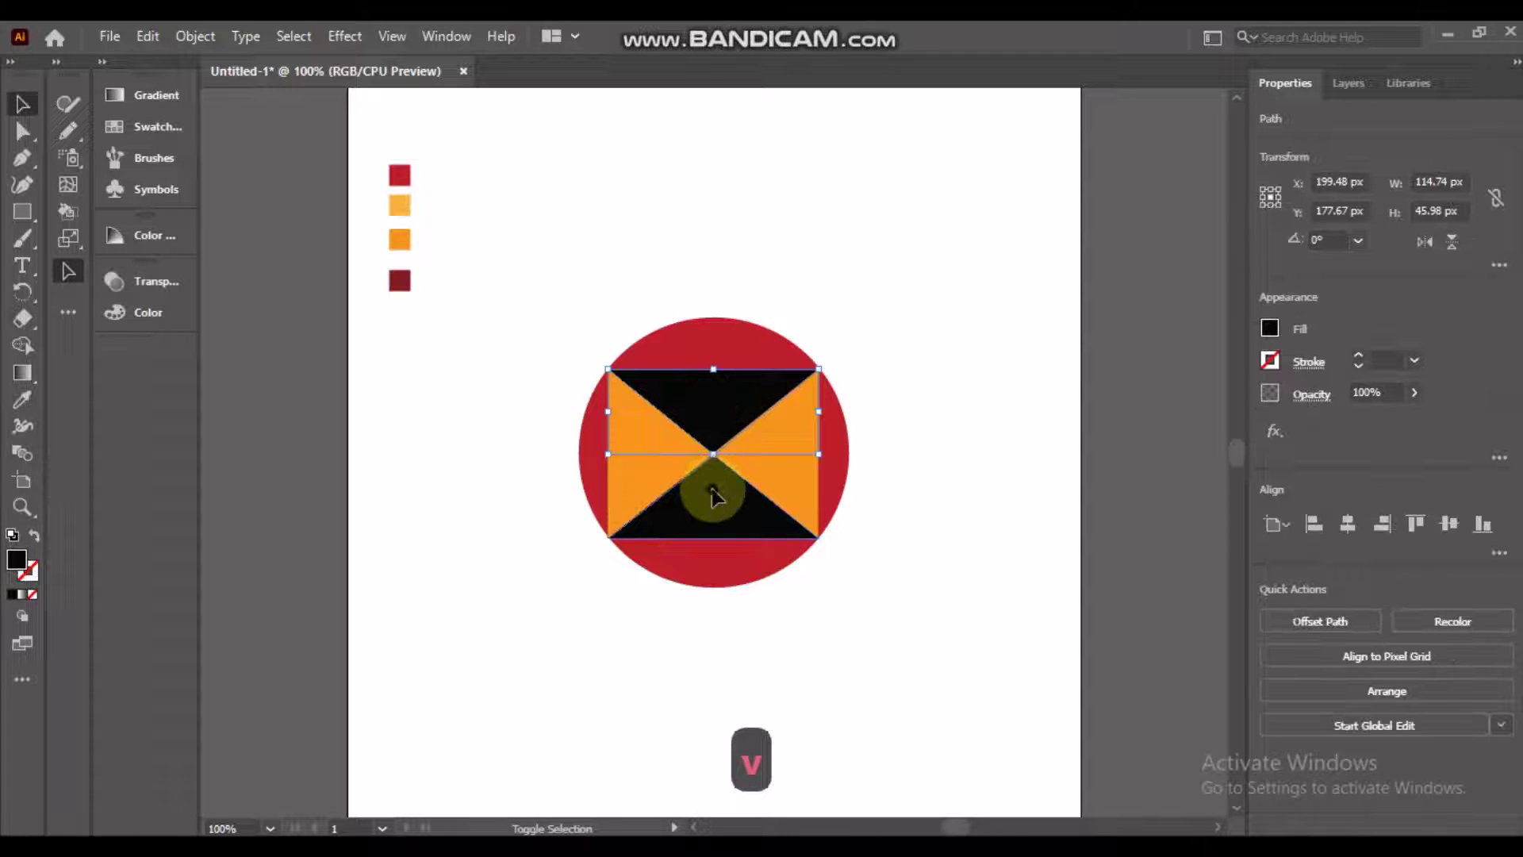
left_click(641, 475, "shift")
left_click(21, 401)
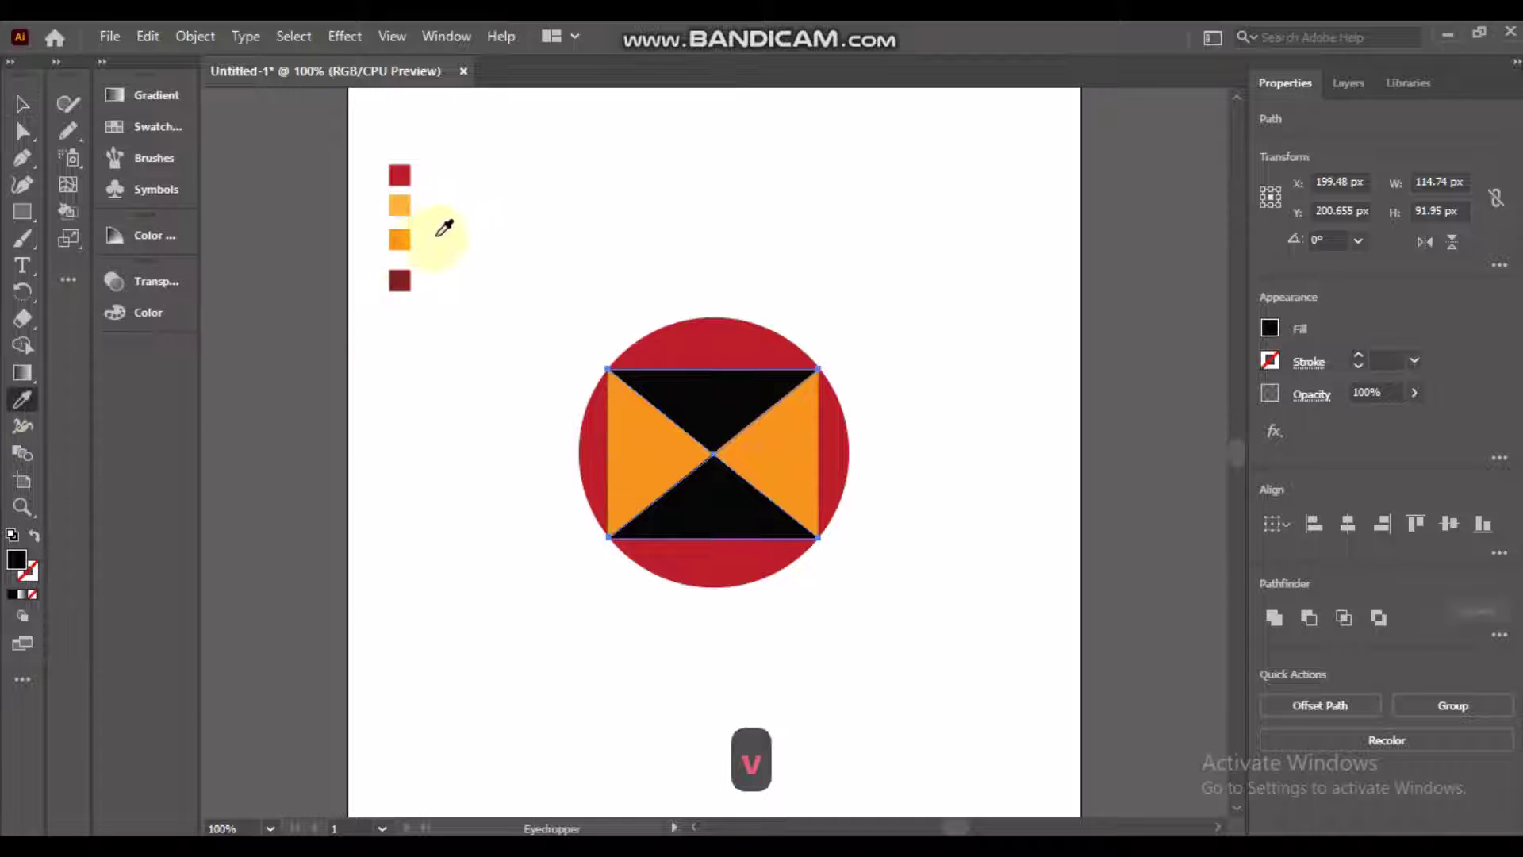
left_click(412, 199)
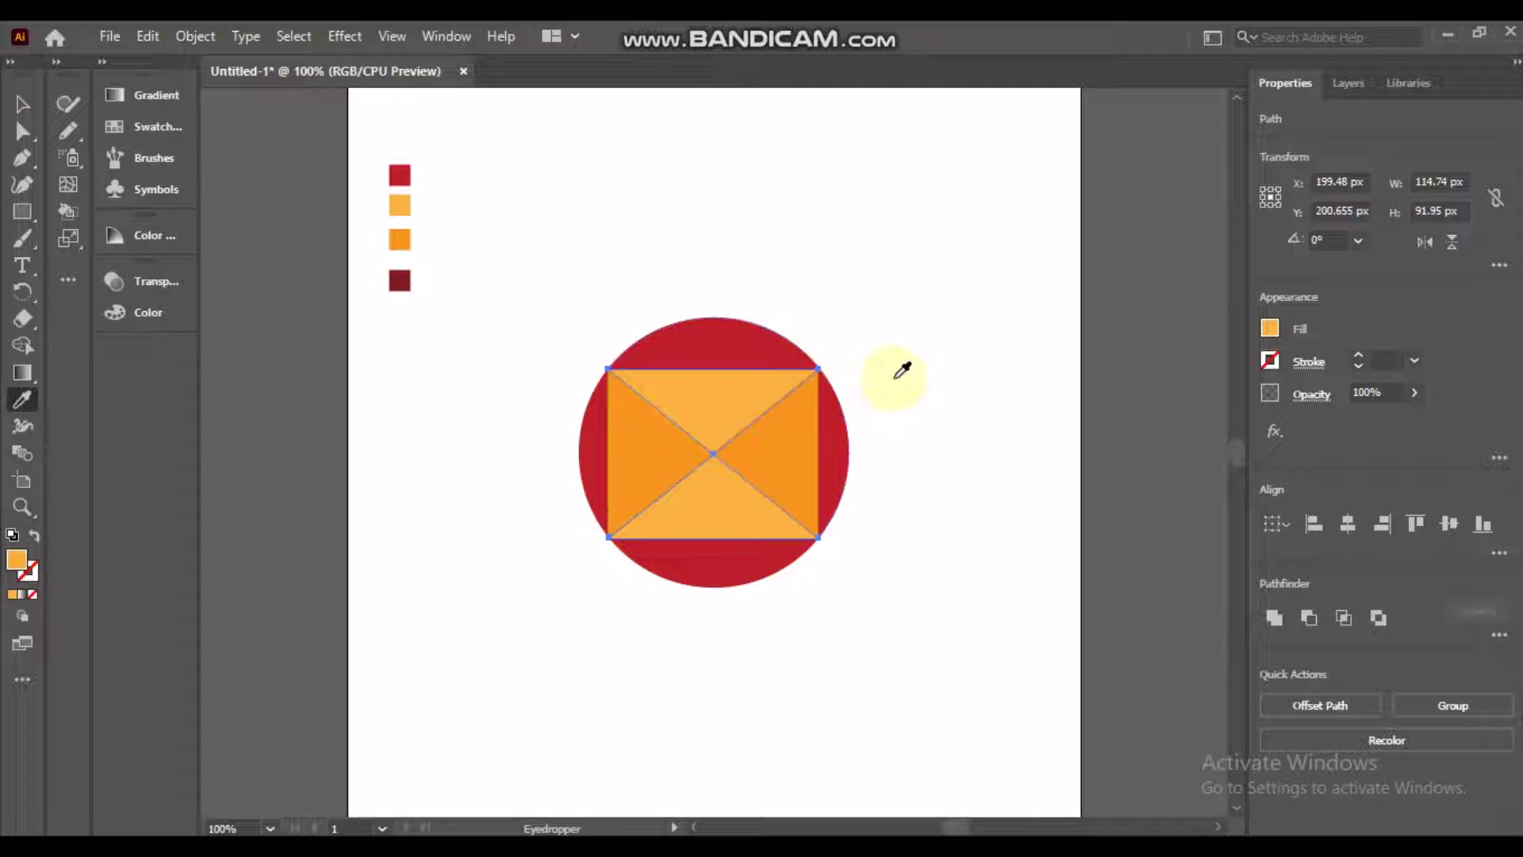
key("v")
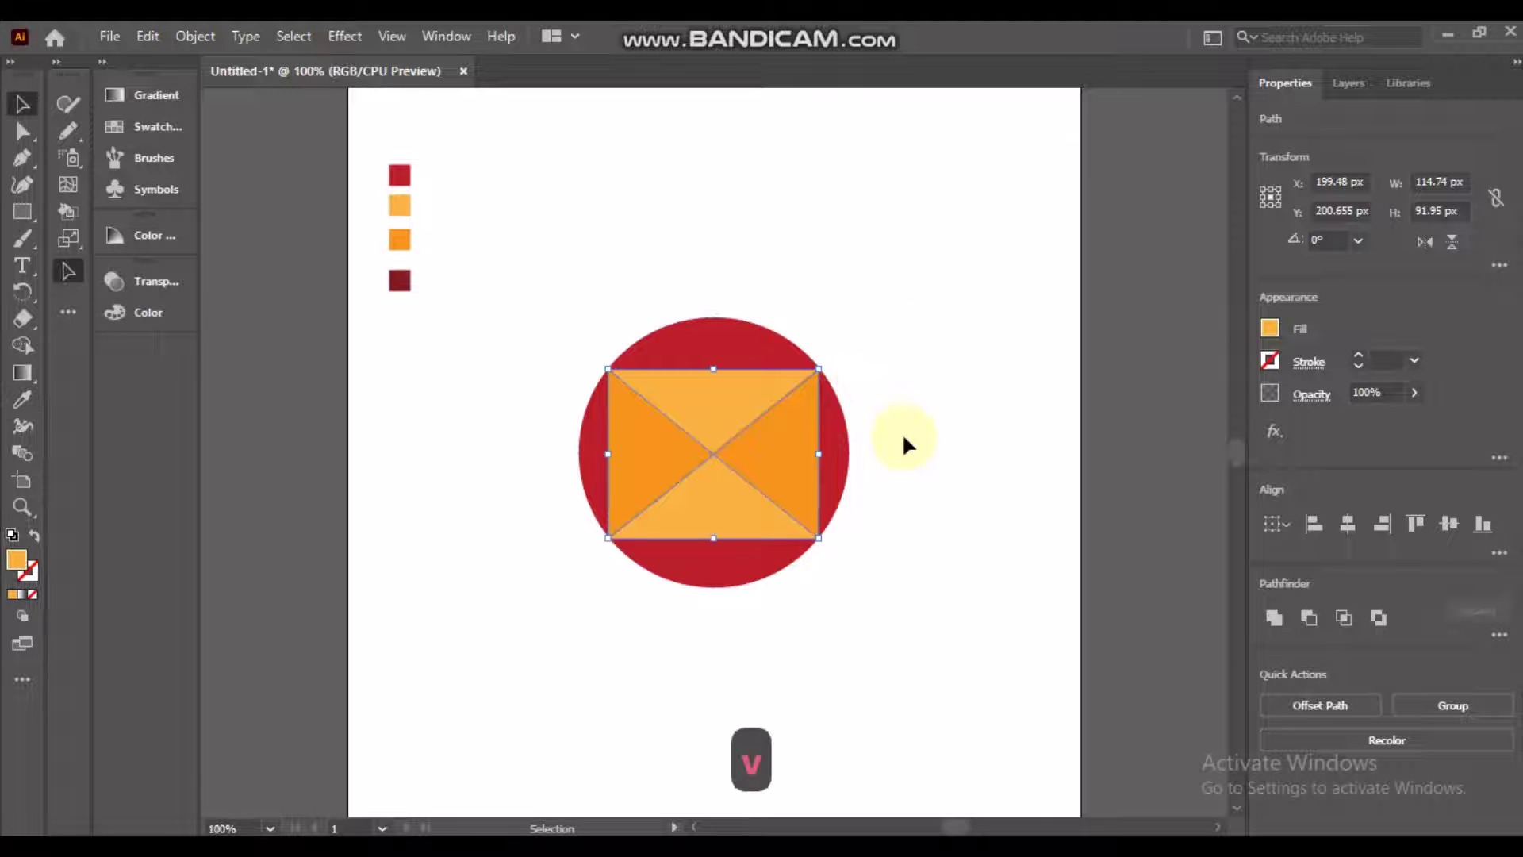
left_click(902, 431)
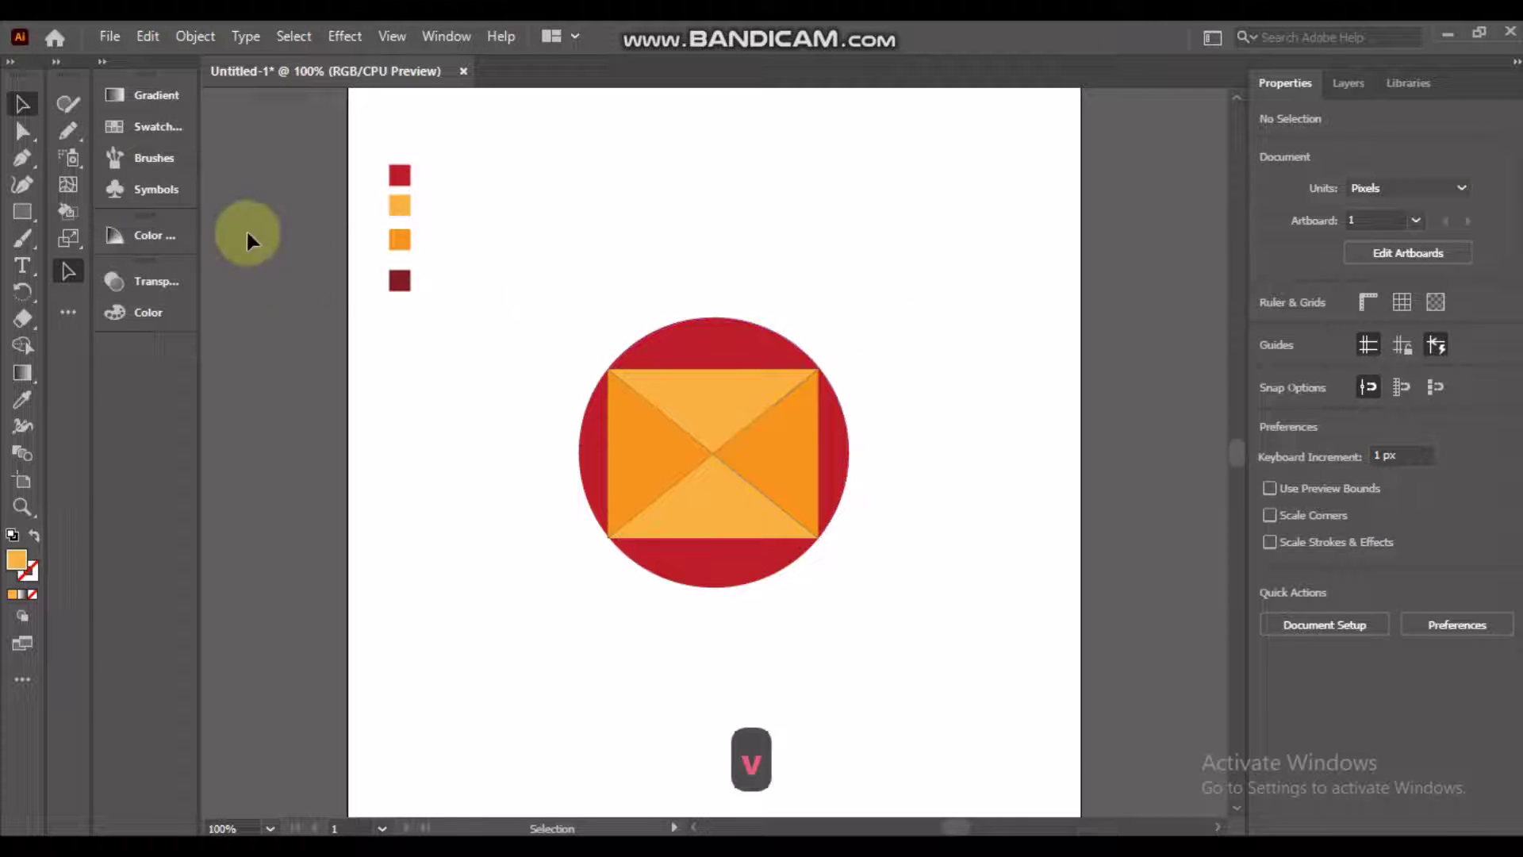
left_click(23, 211)
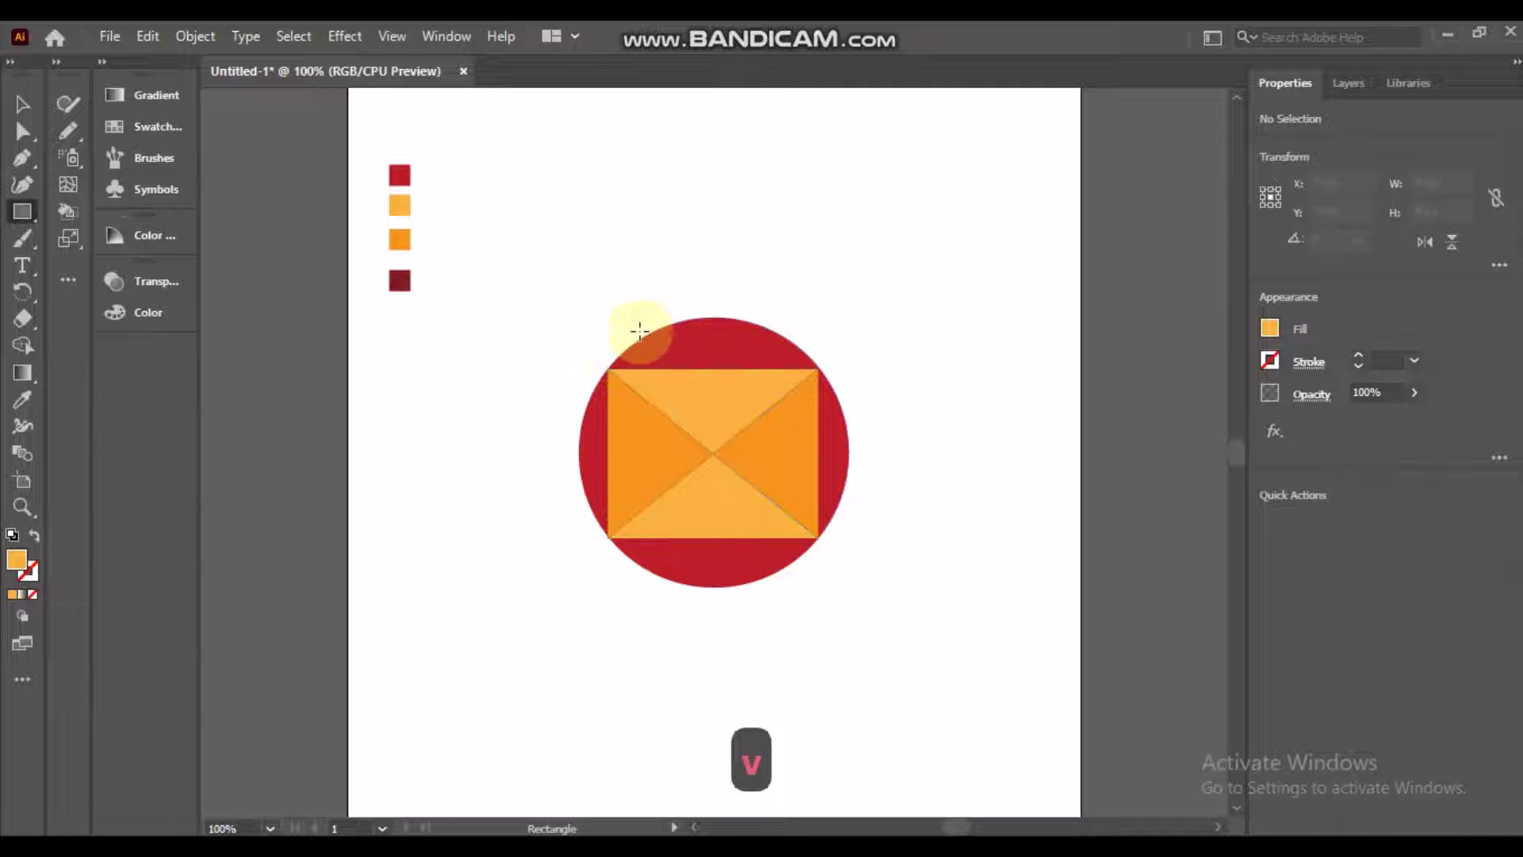
mouse_move(642, 333)
left_mouse_down()
mouse_move(730, 341)
mouse_move(777, 401)
left_mouse_up()
left_click(779, 401)
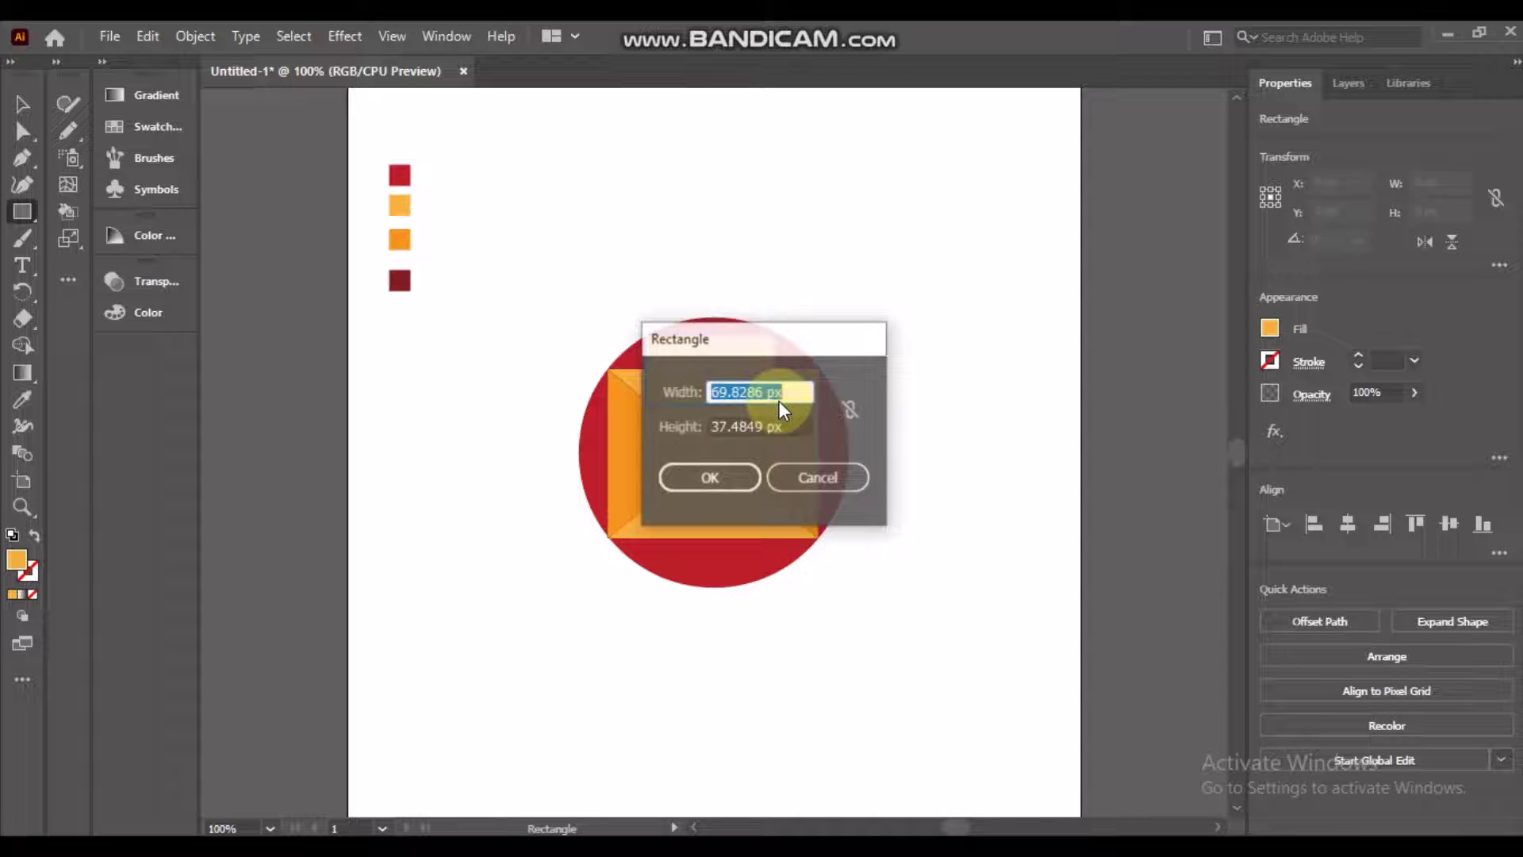
left_click(820, 476)
key("ctrl+z")
key("ctrl+z")
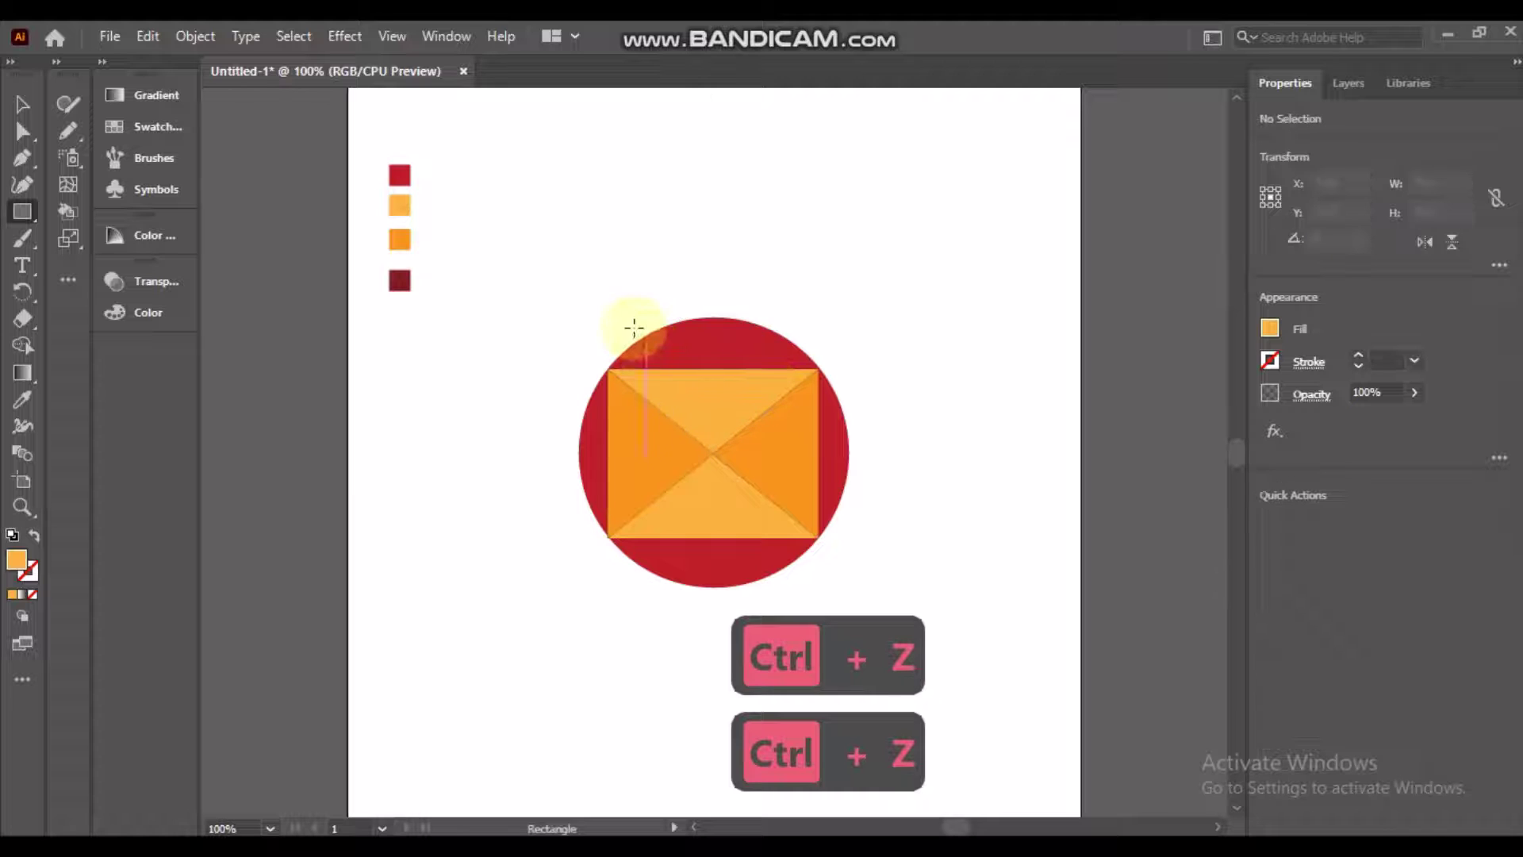
Draw a rectangle about 73 by 35 px across the envelope's upper edge and outline a triangle from its lower corners to the envelope's centre
left_click_drag(644, 331, 780, 401)
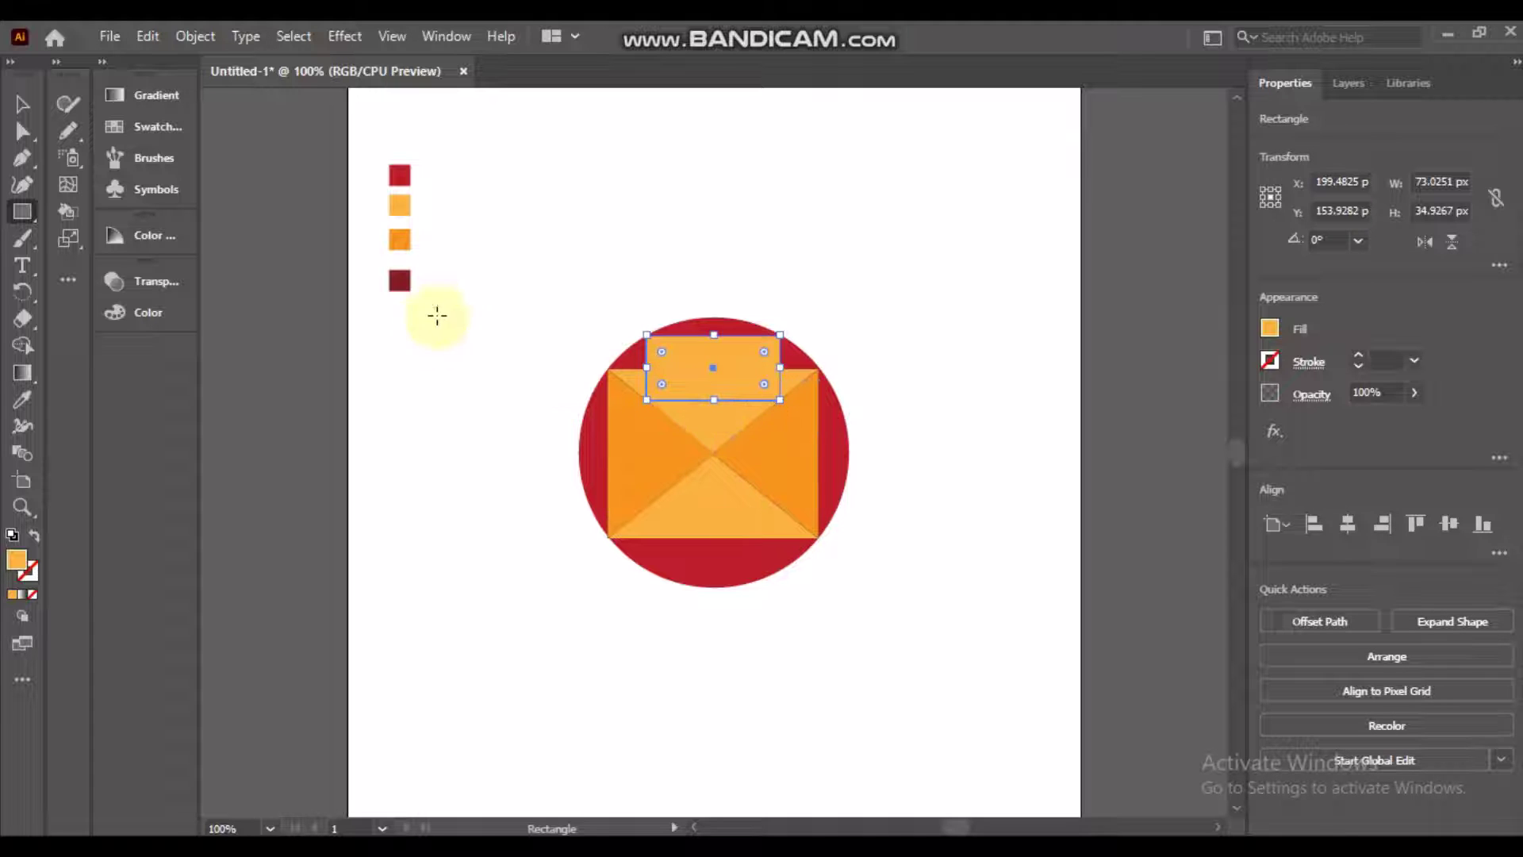
left_click(22, 157)
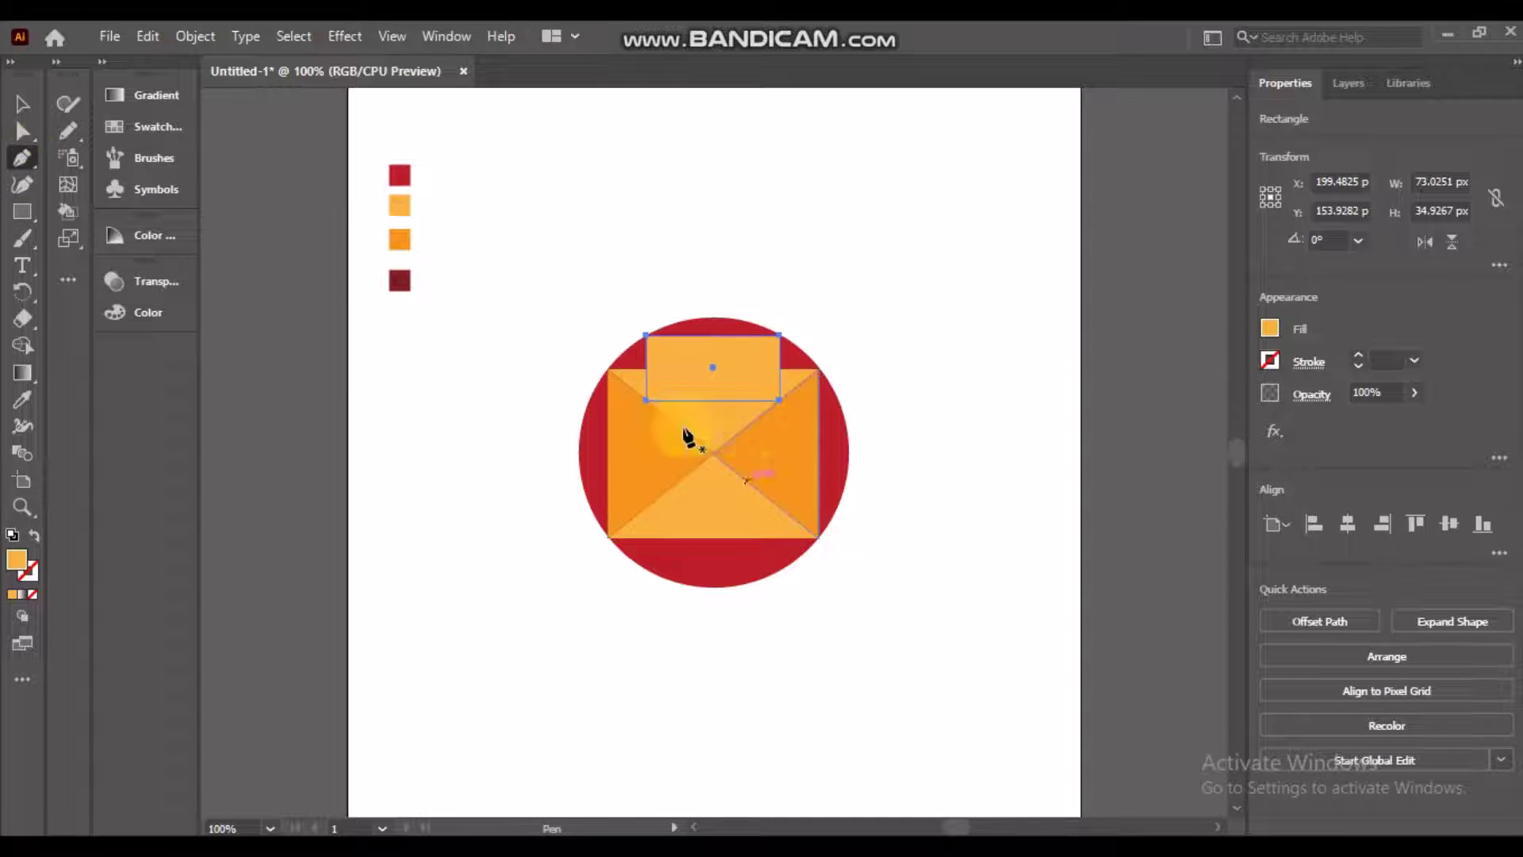
left_click(647, 400)
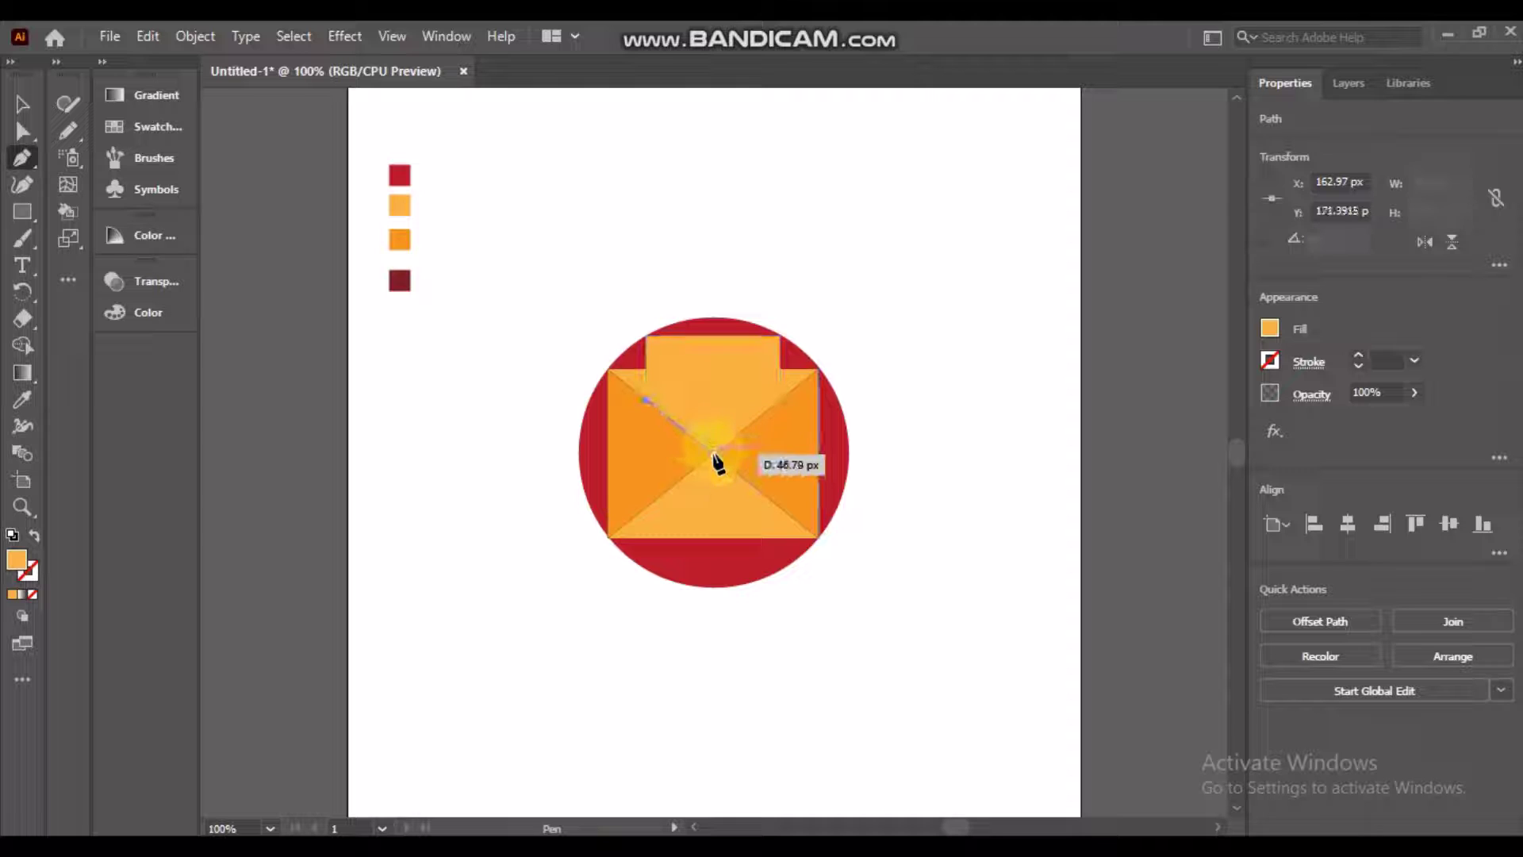
left_click(714, 454)
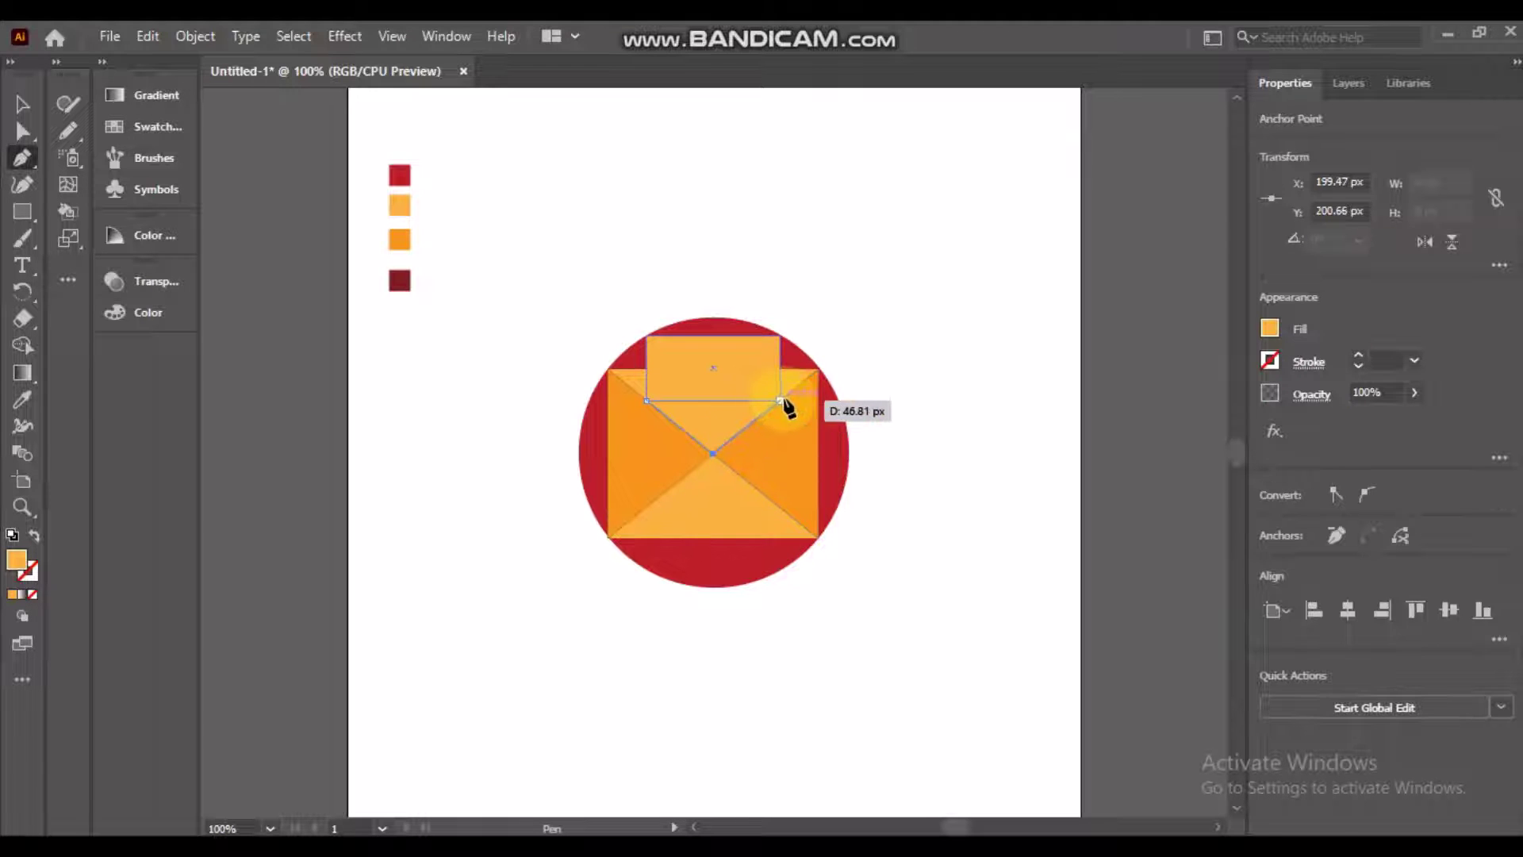
left_click(779, 401)
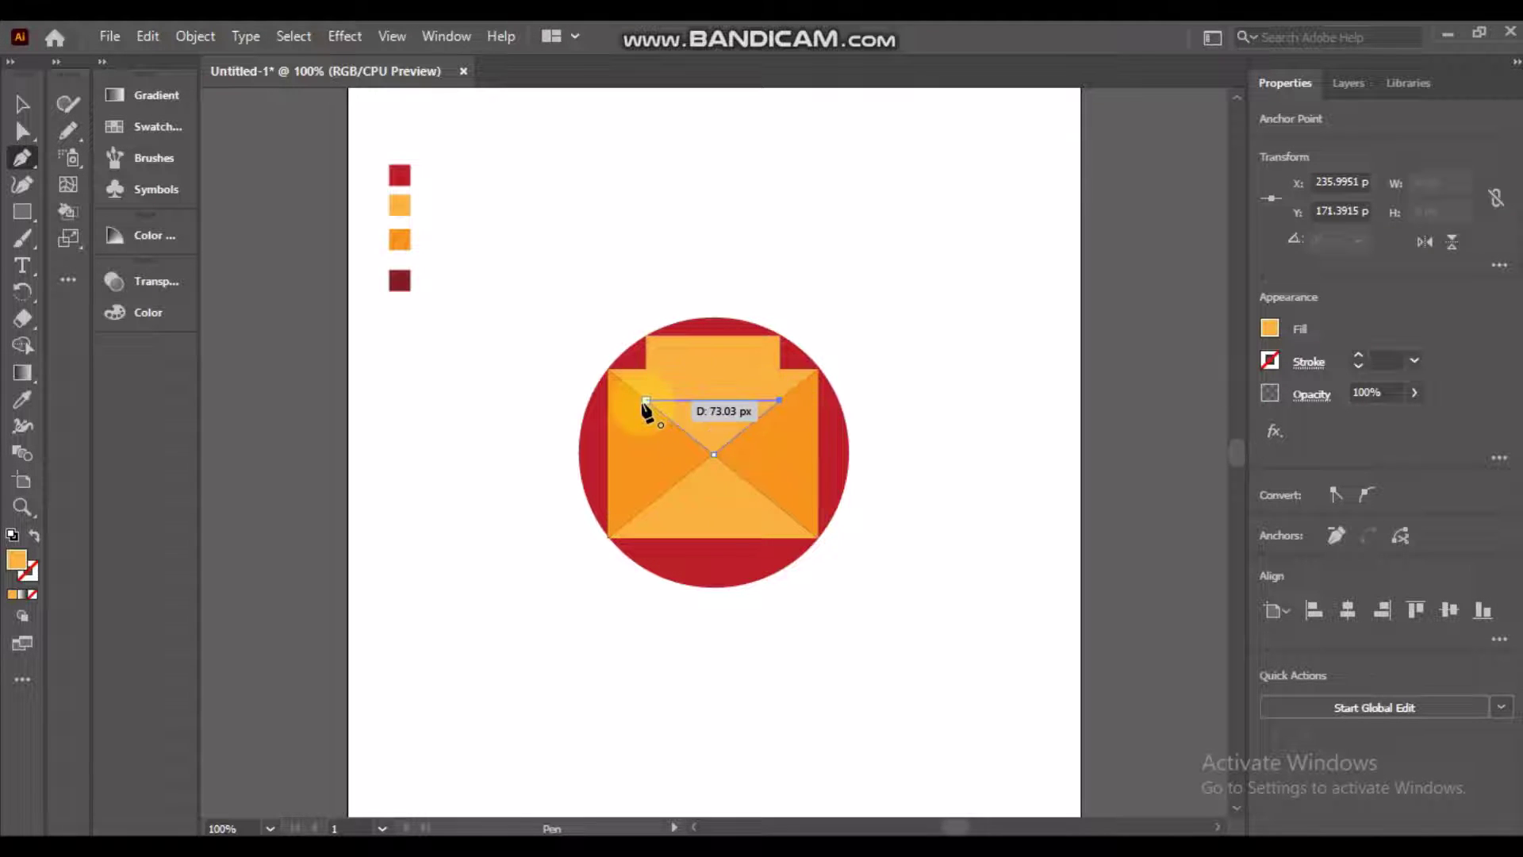
left_click(647, 402)
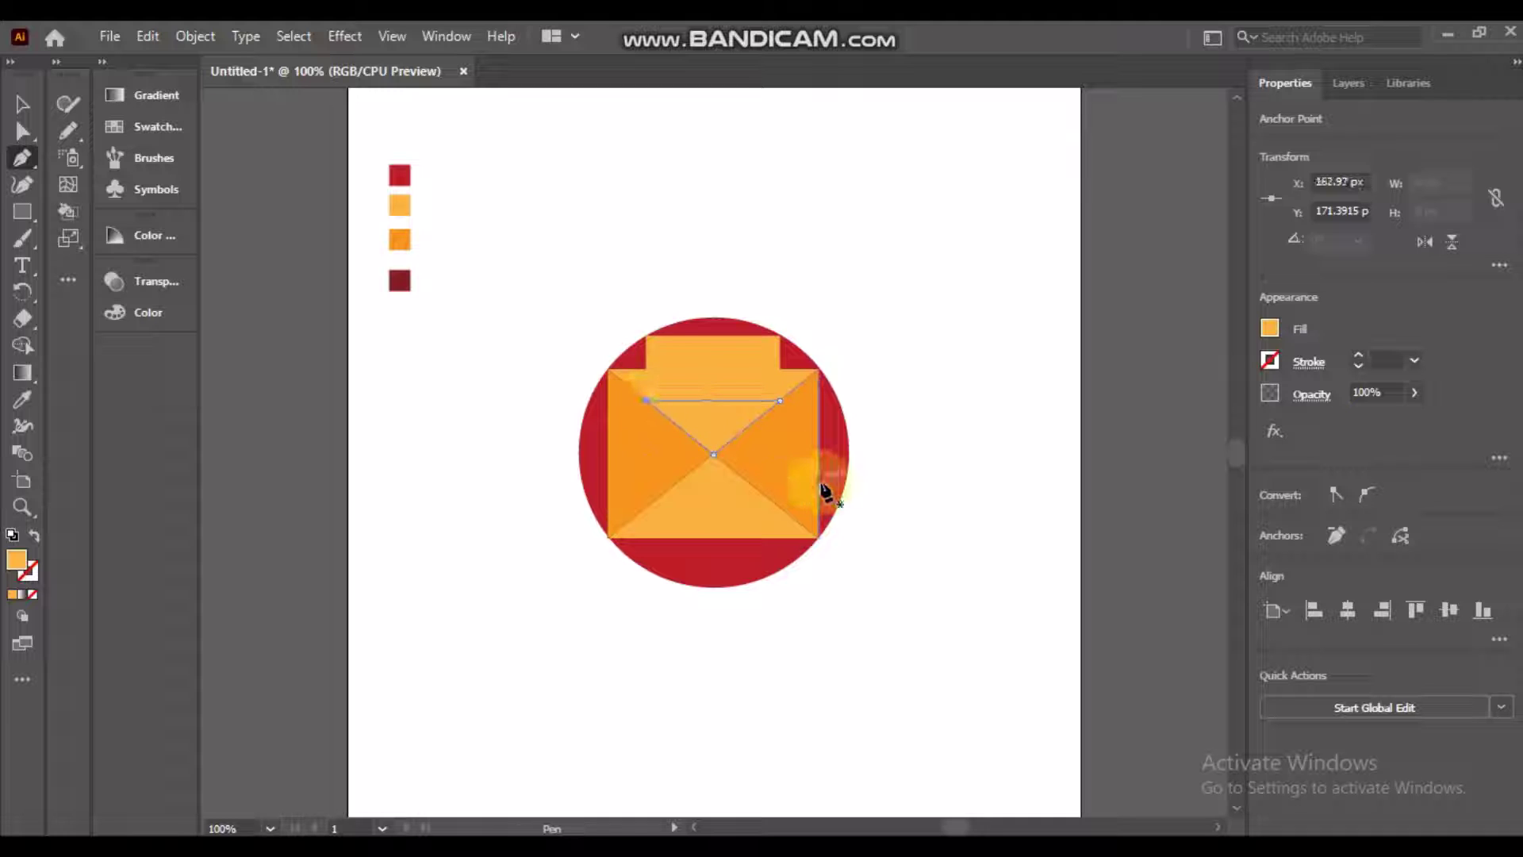
Fill the new rectangle and triangle with light grey EFEFEF and merge them into one letter shape with the Shape Builder tool
key("v")
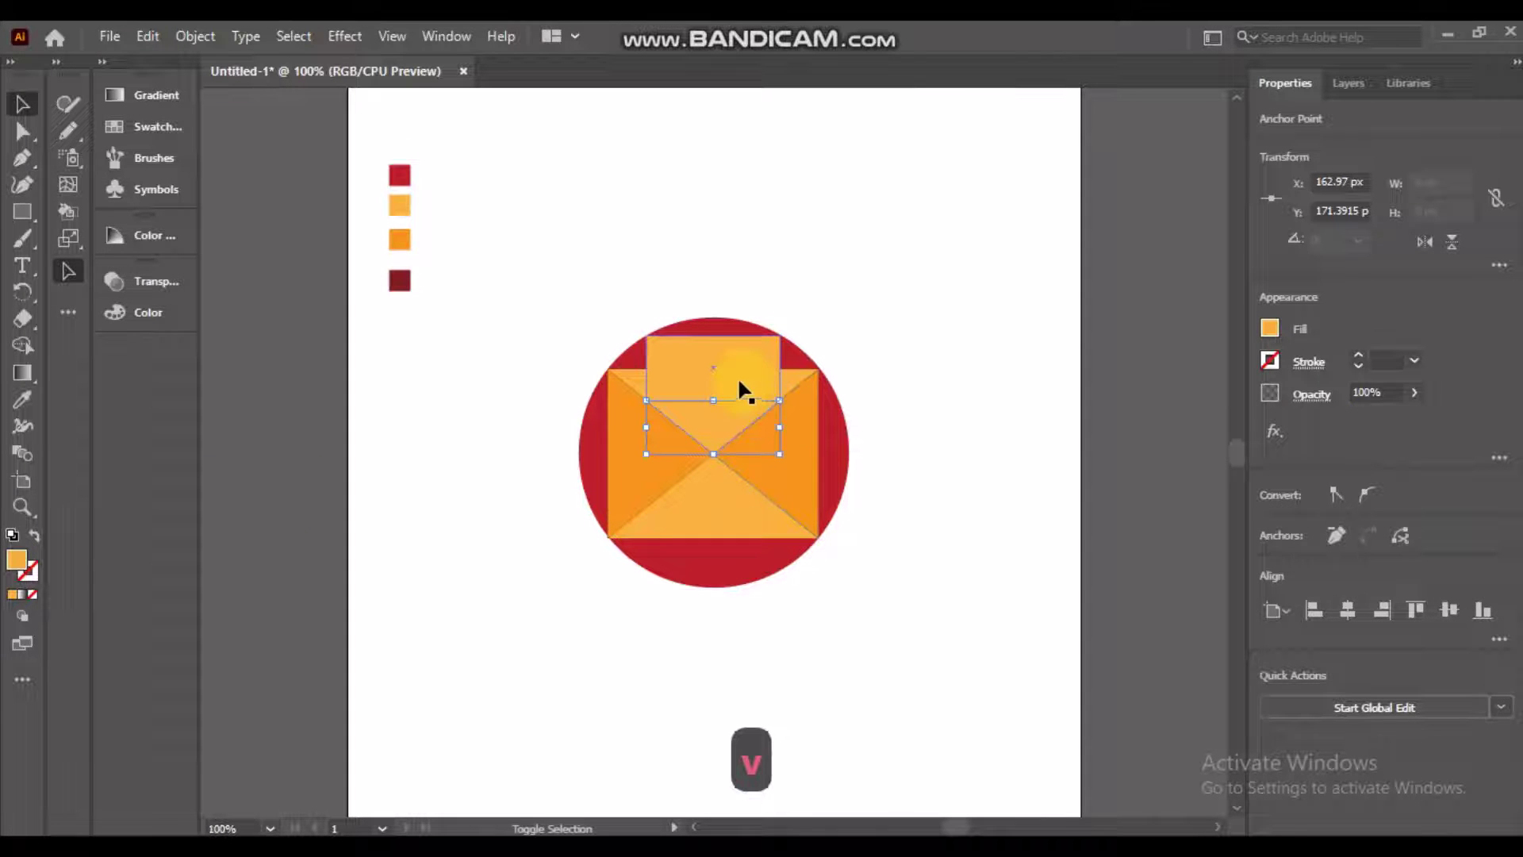
left_click(741, 391, "shift")
double_click(16, 559)
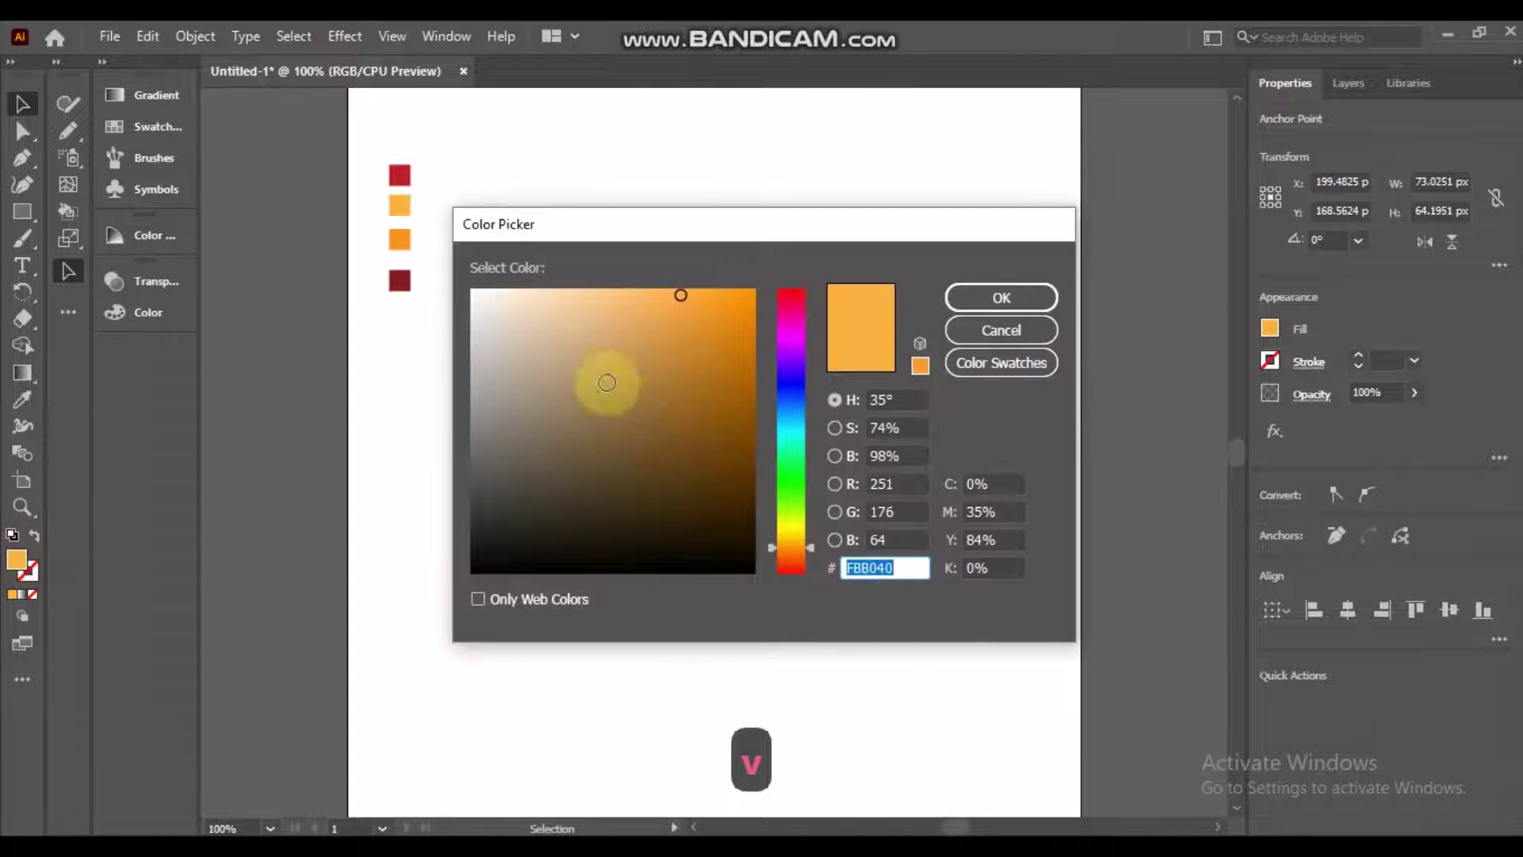
left_click(486, 320)
left_click_drag(486, 319, 469, 304)
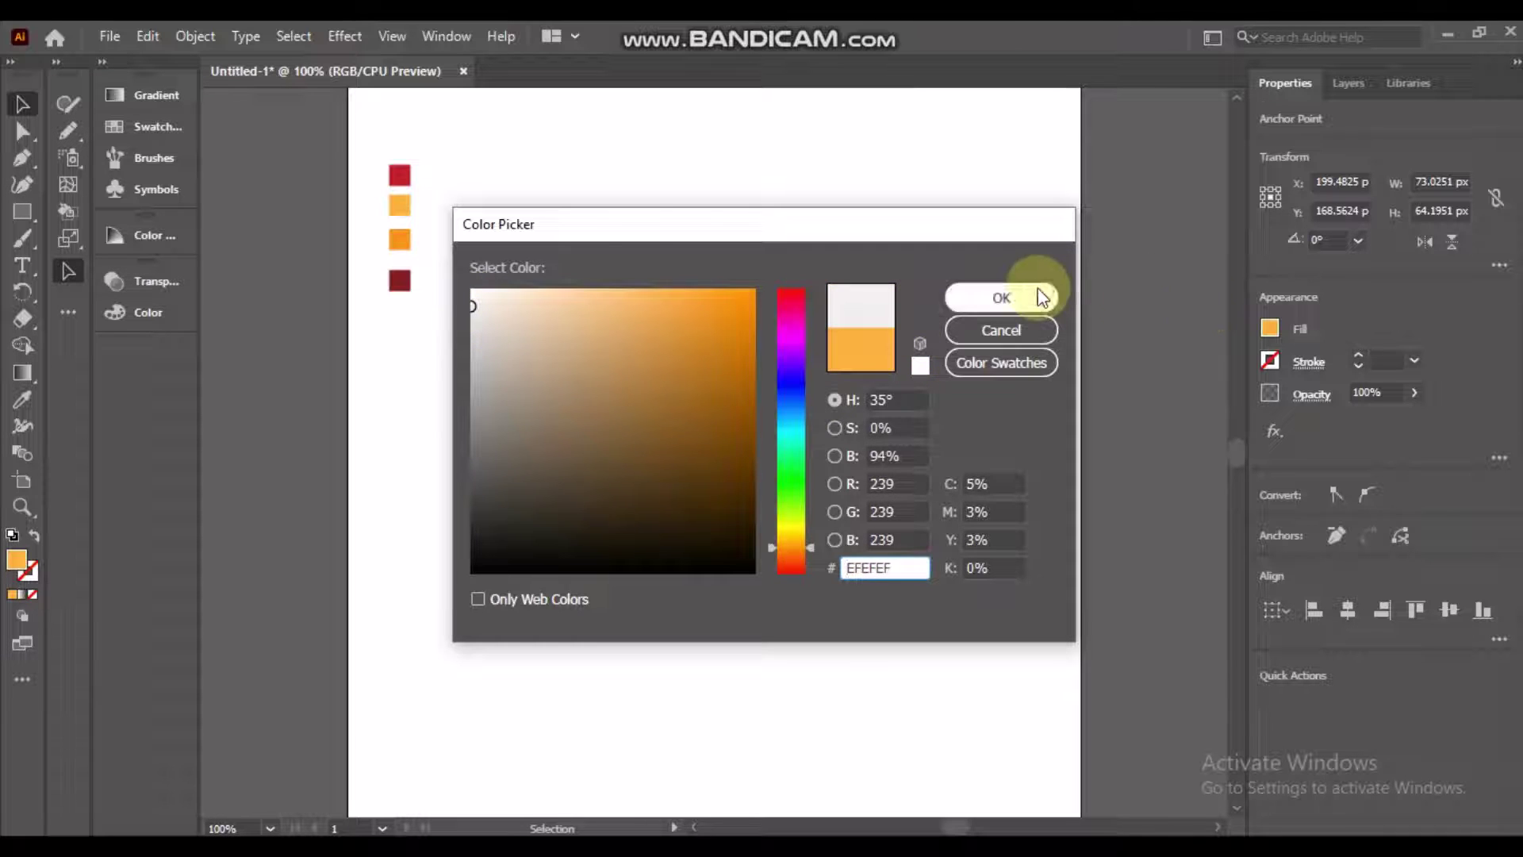
left_click(1031, 296)
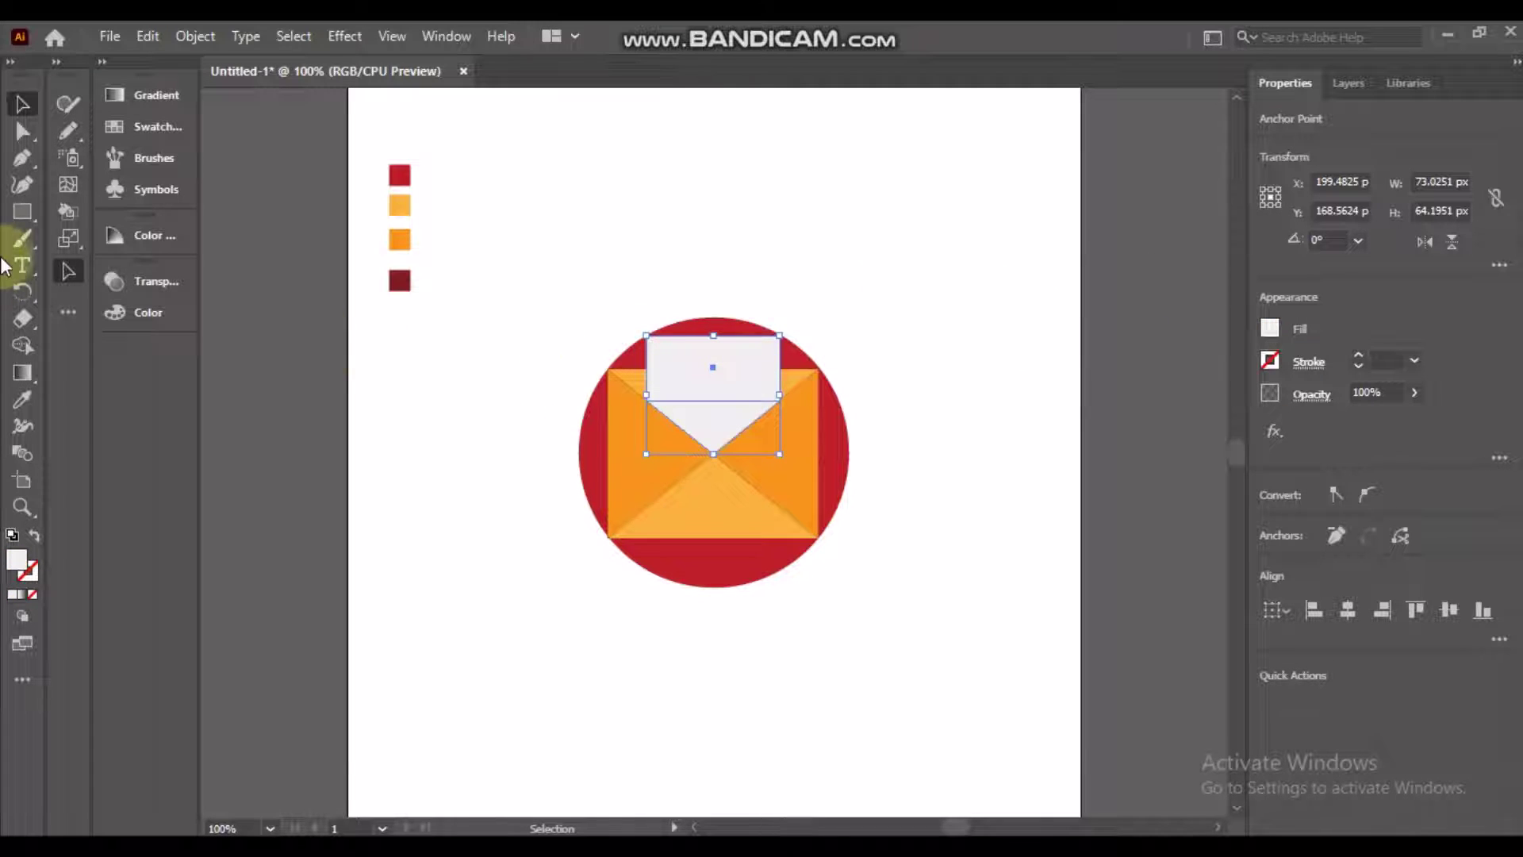
left_click(22, 345)
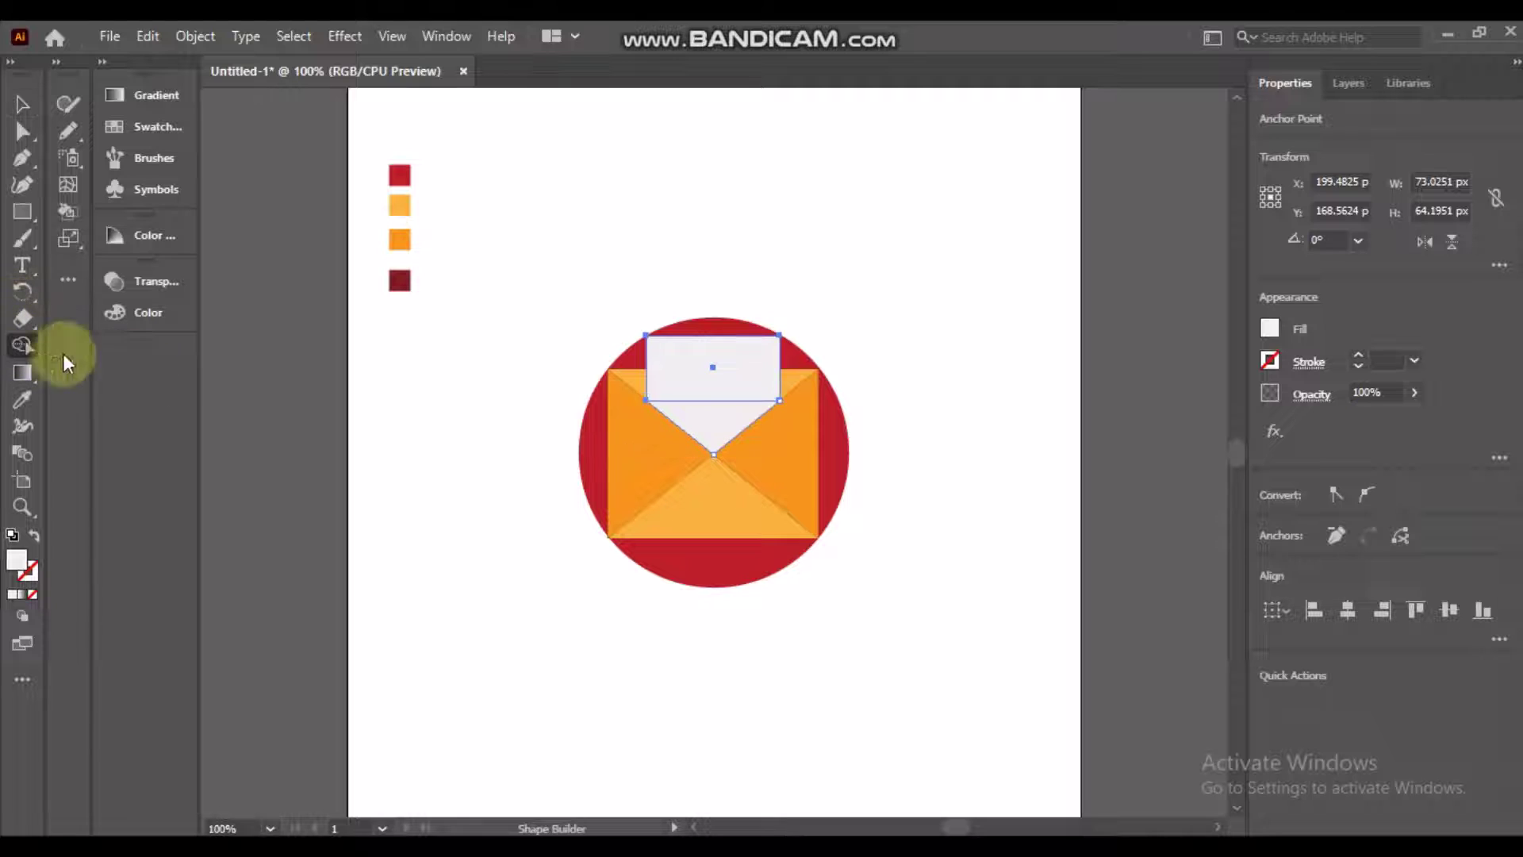
left_click_drag(698, 369, 696, 407)
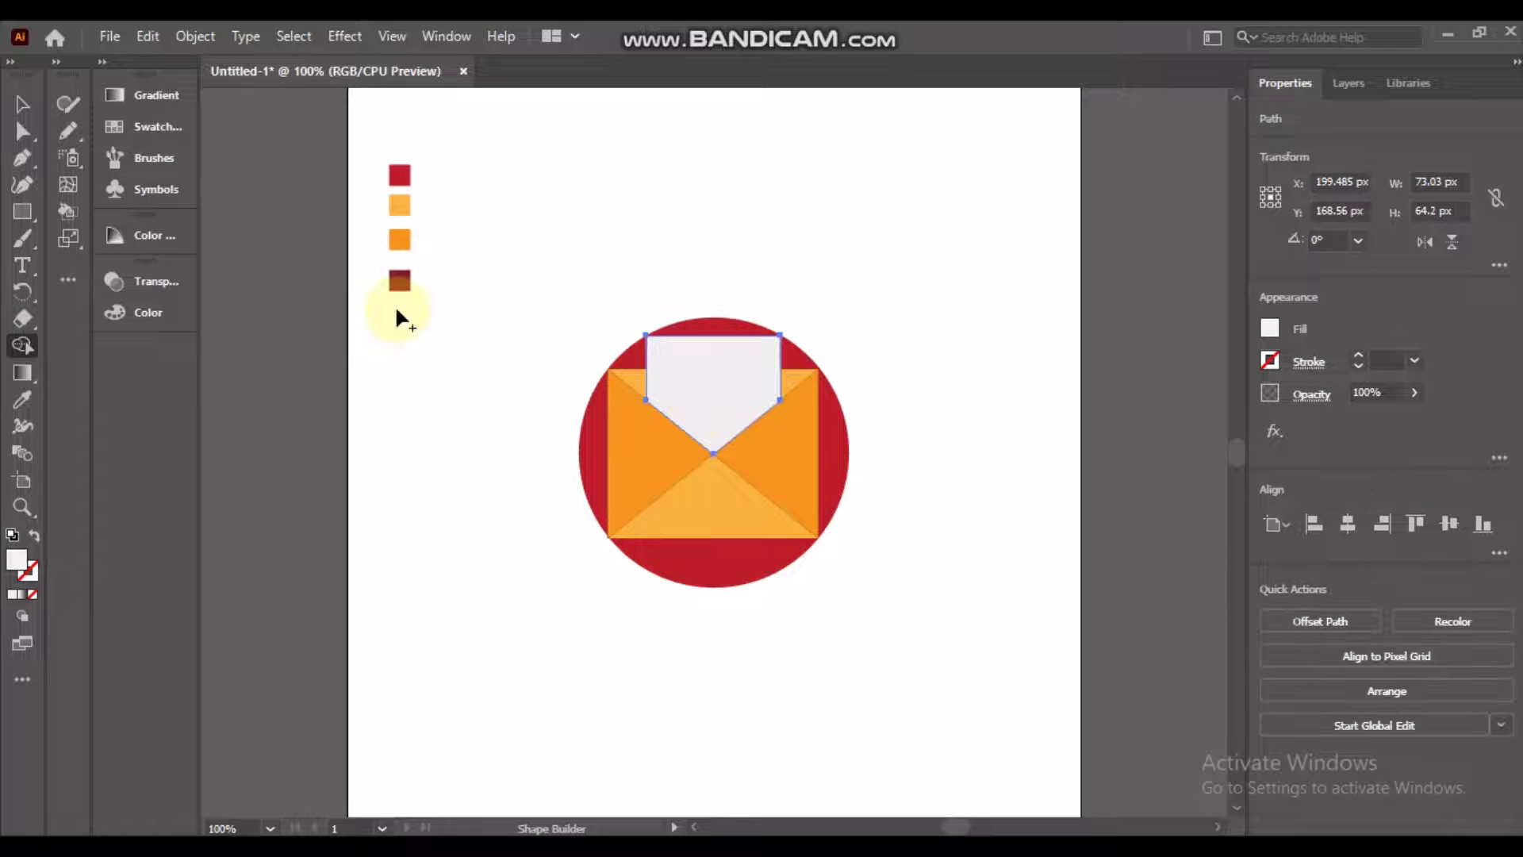
Draw a thin bar about 37 by 5 px near the letter's upper left corner and fill it with near-black 141413
left_click(22, 211)
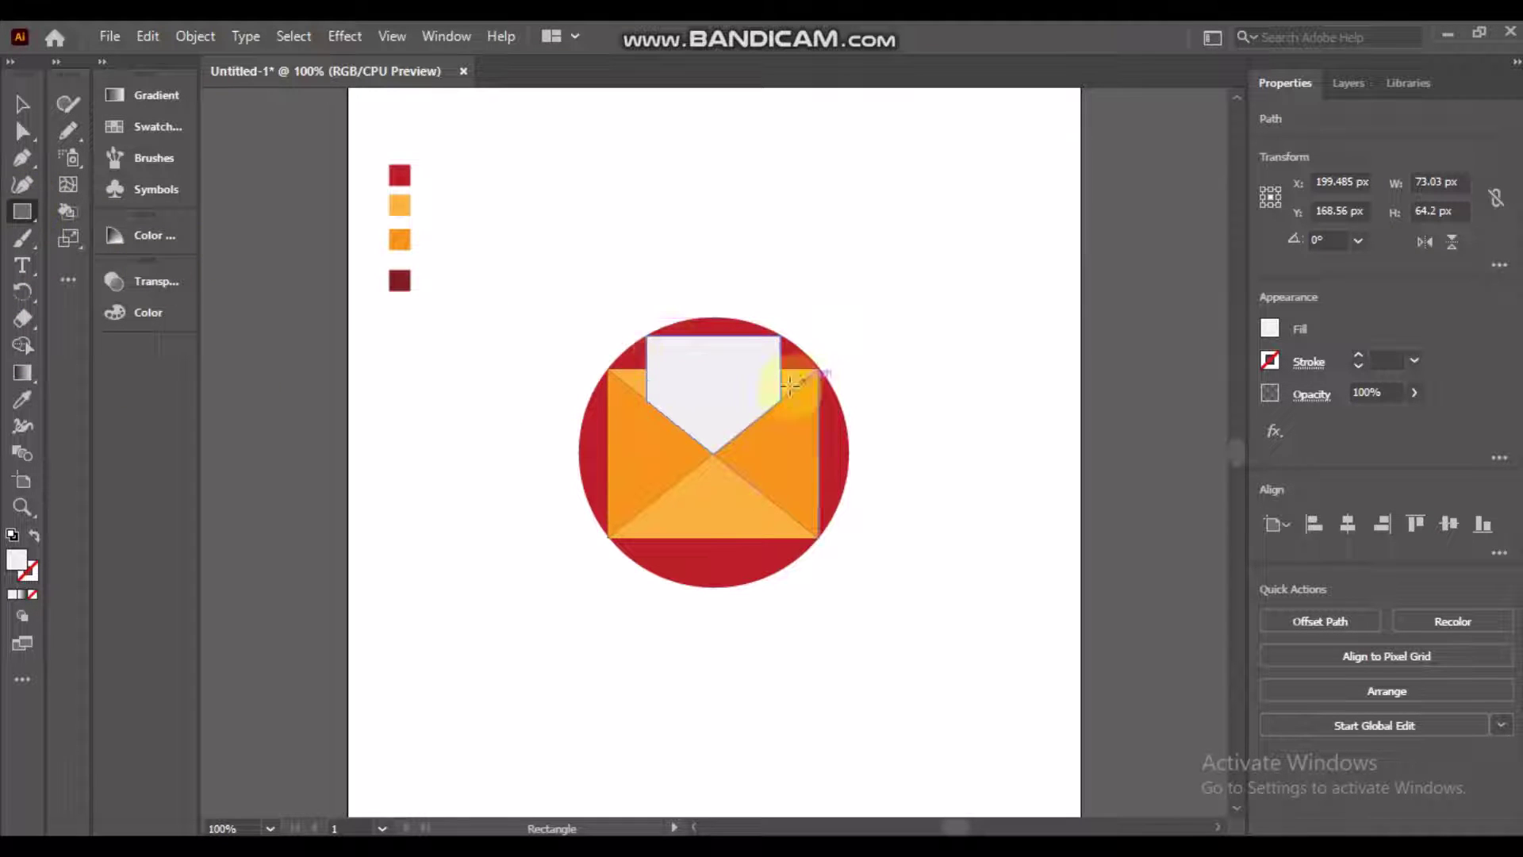
left_click_drag(663, 345, 728, 359)
key("ctrl+z")
key("ctrl+z")
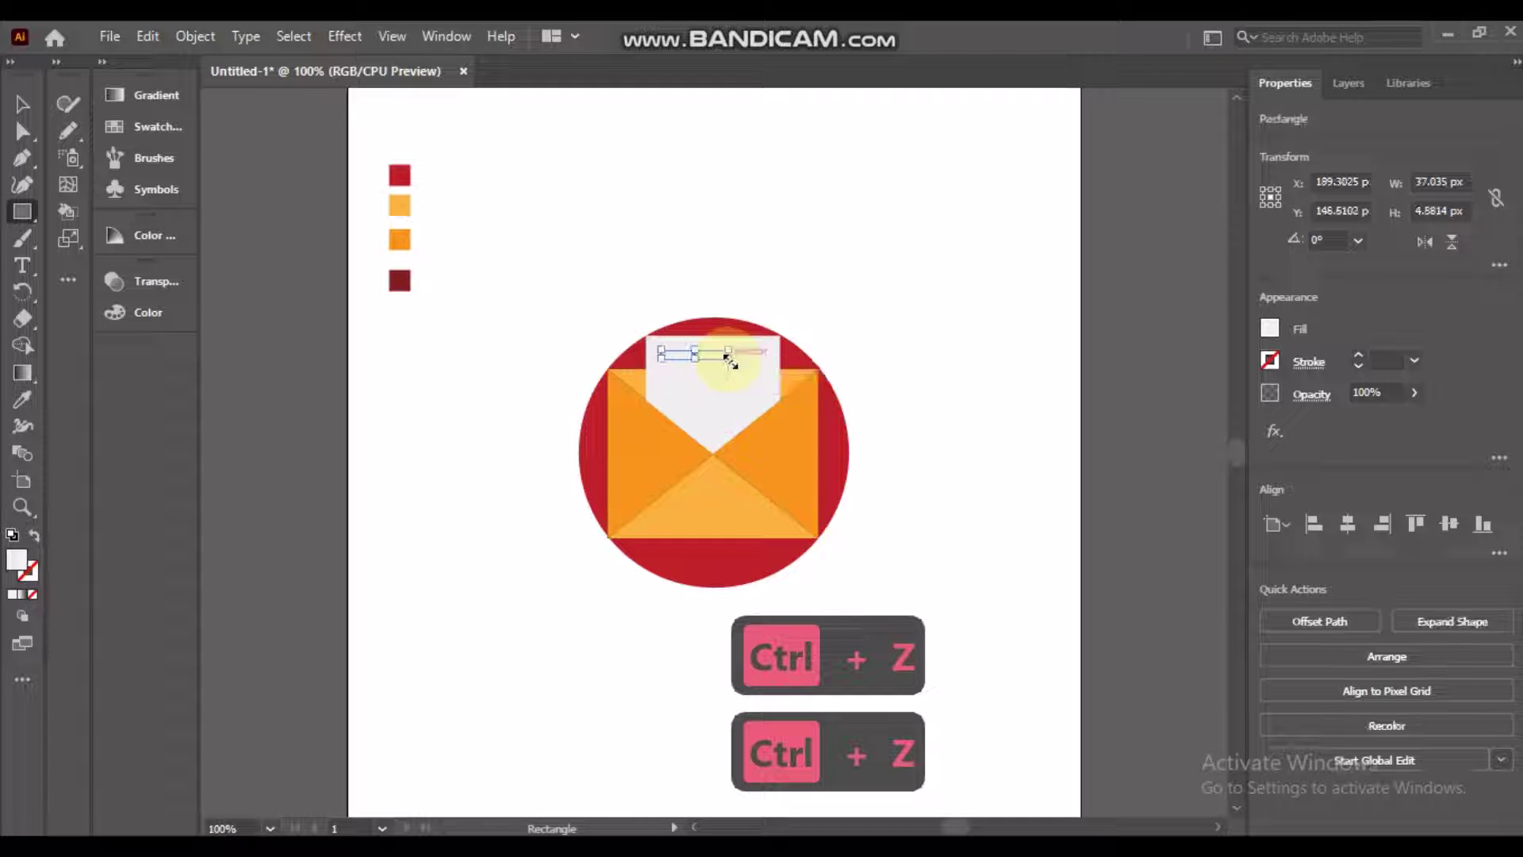
double_click(17, 560)
left_click(479, 544)
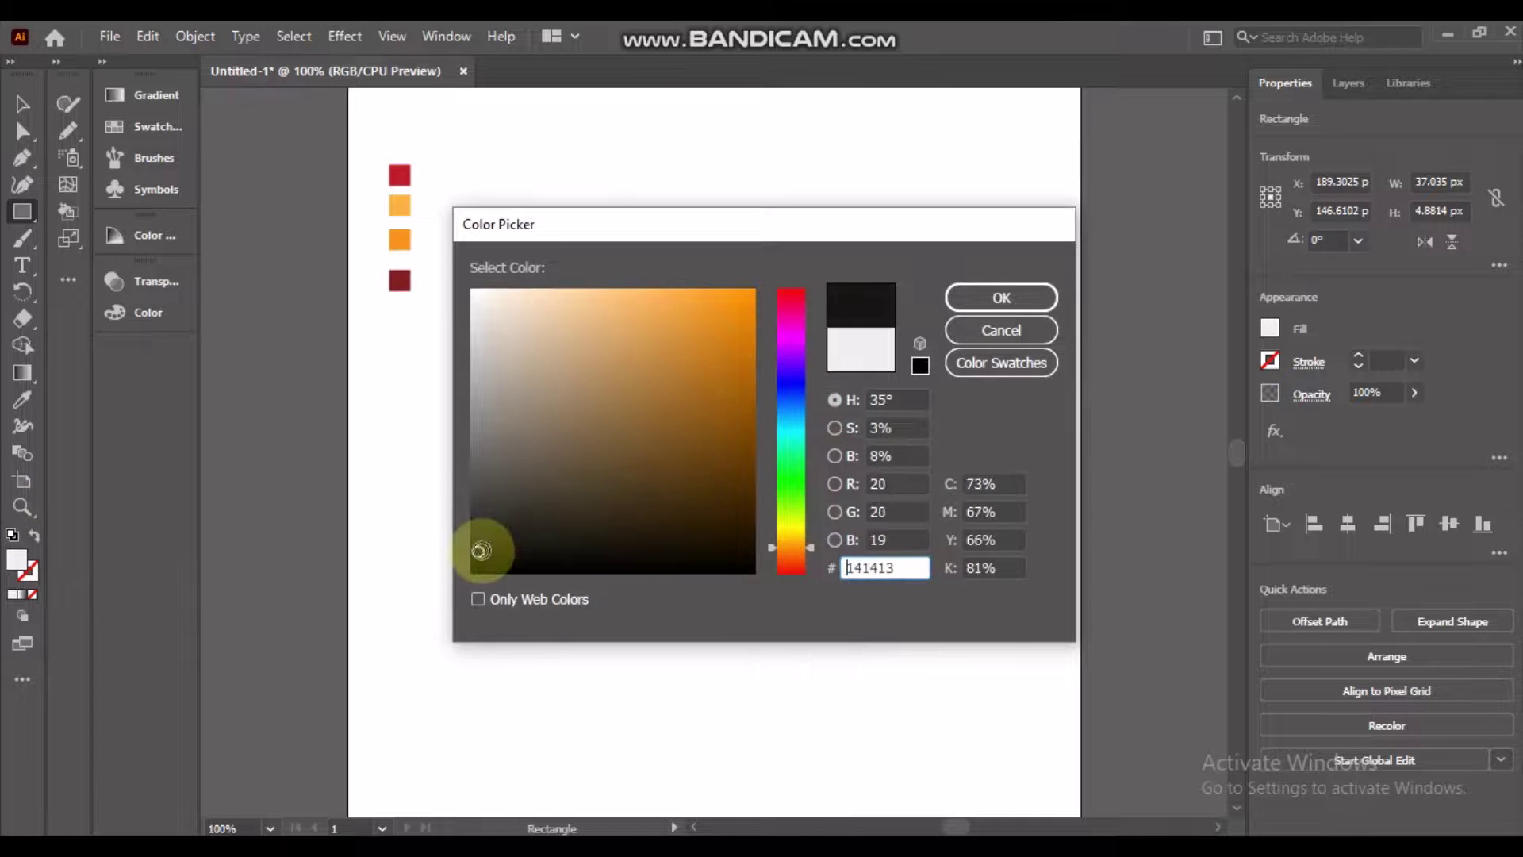
left_click(1007, 298)
key("v")
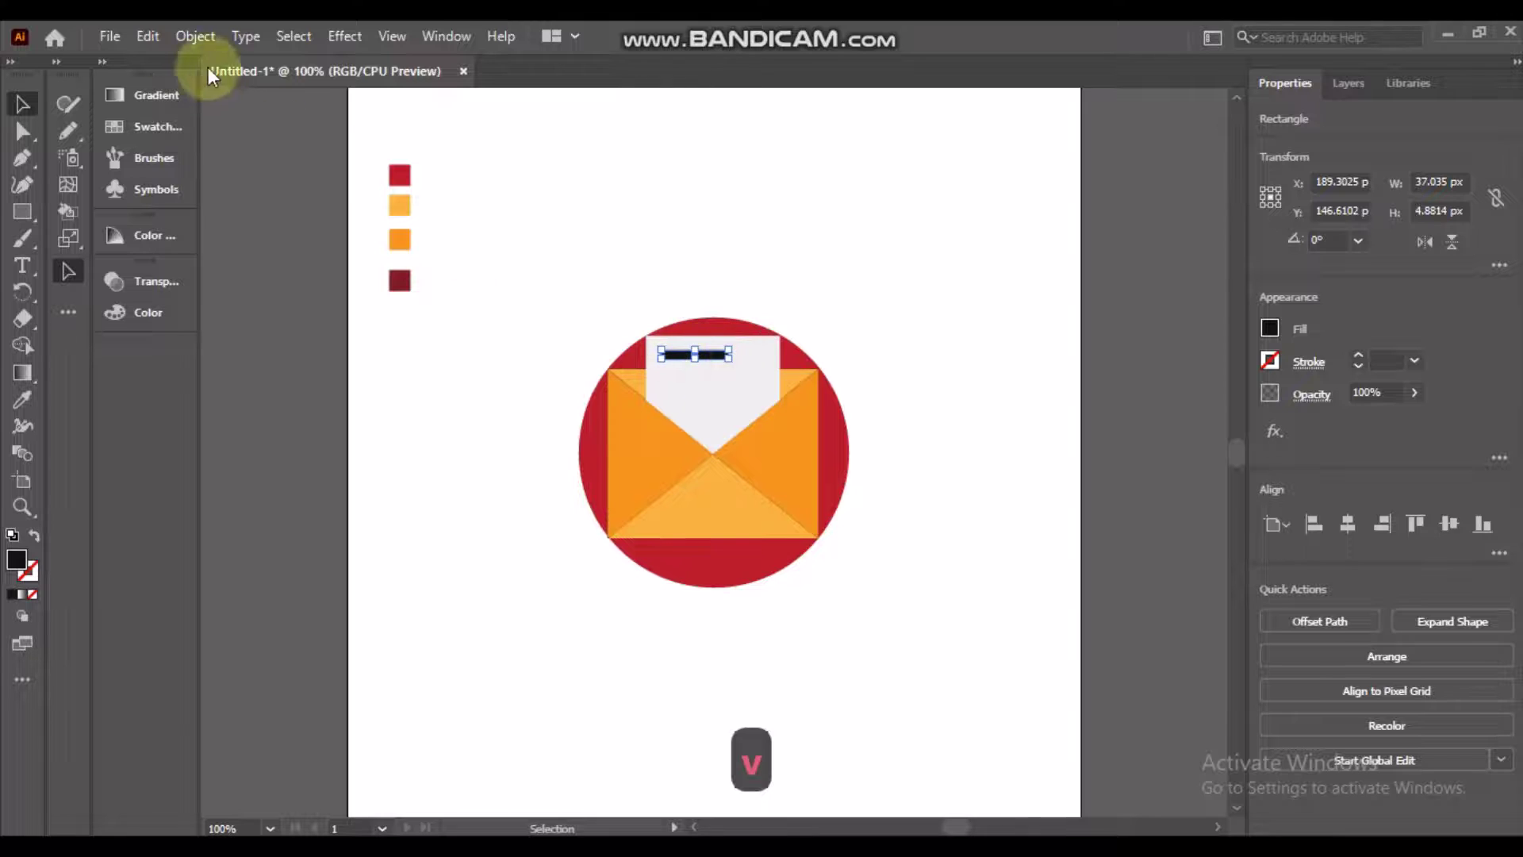
Copy the dark bar, paste it in front and move the copy straight down about 8 px
left_click(147, 36)
left_click(190, 143)
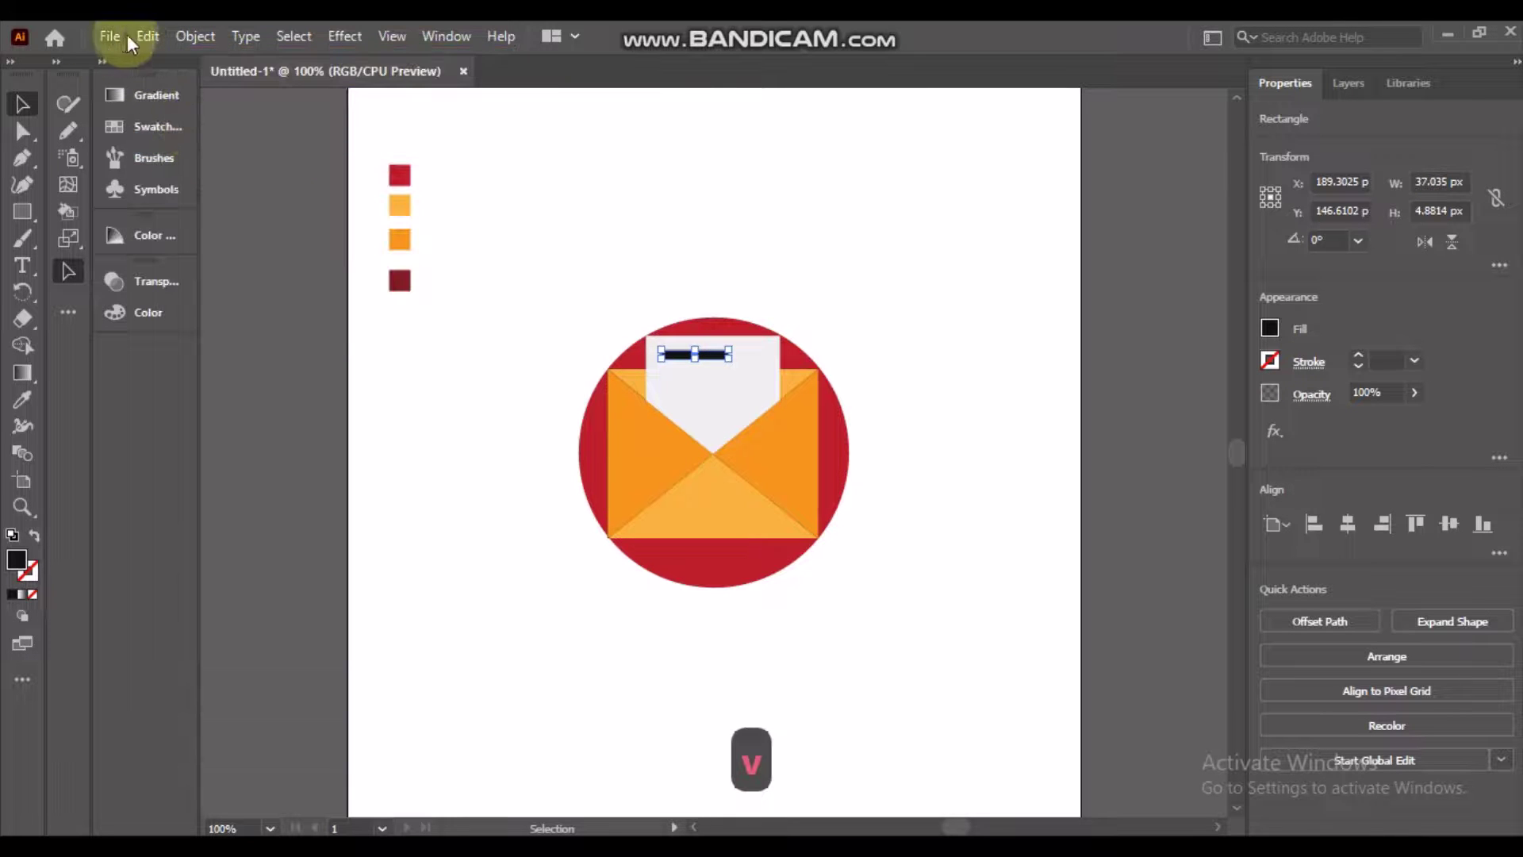
left_click(148, 36)
left_click(187, 194)
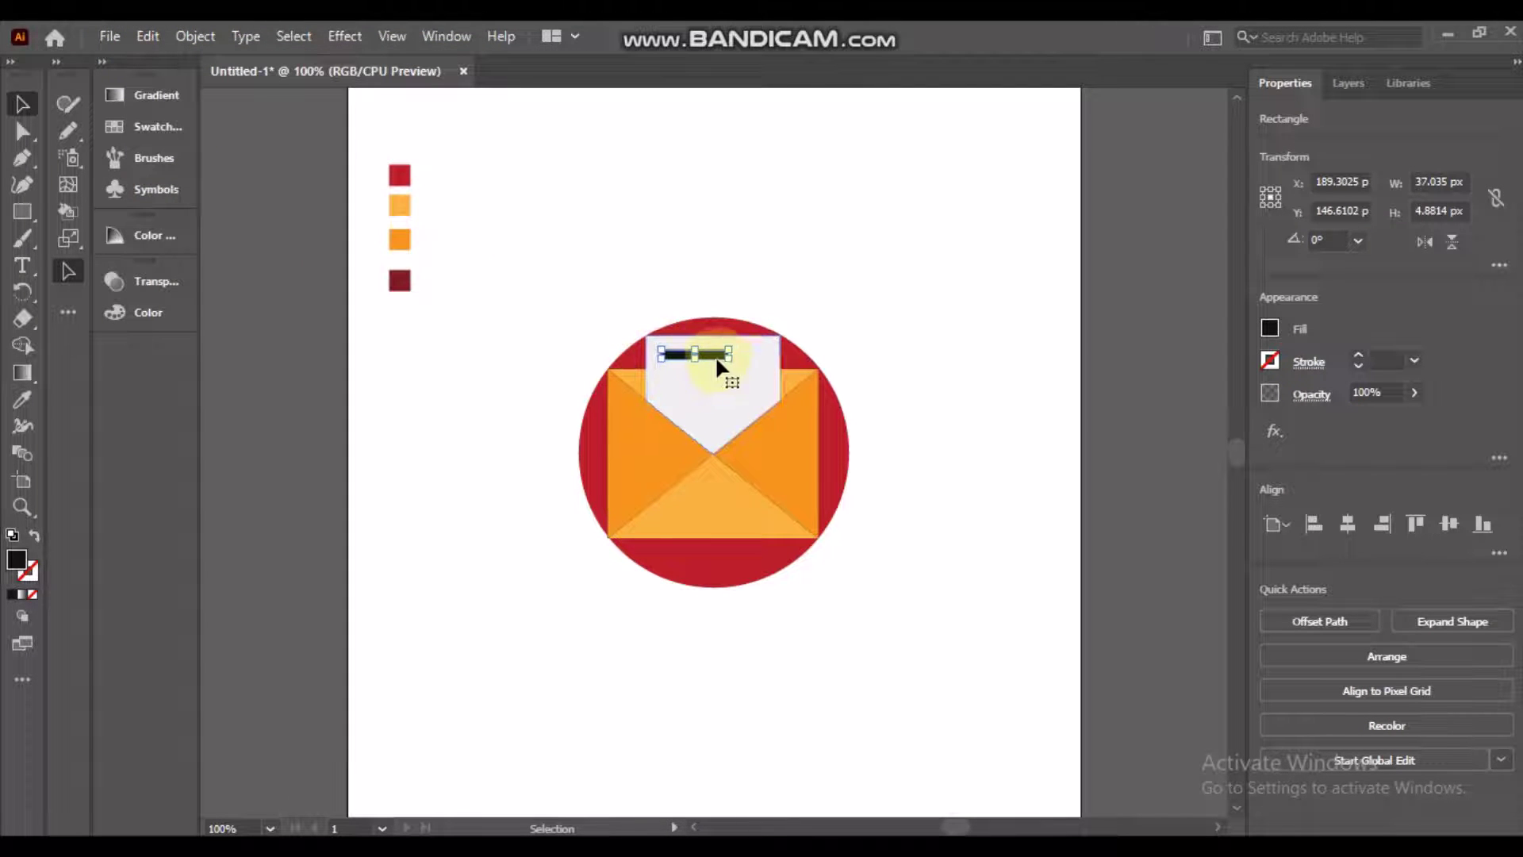
left_click_drag(712, 357, 710, 371)
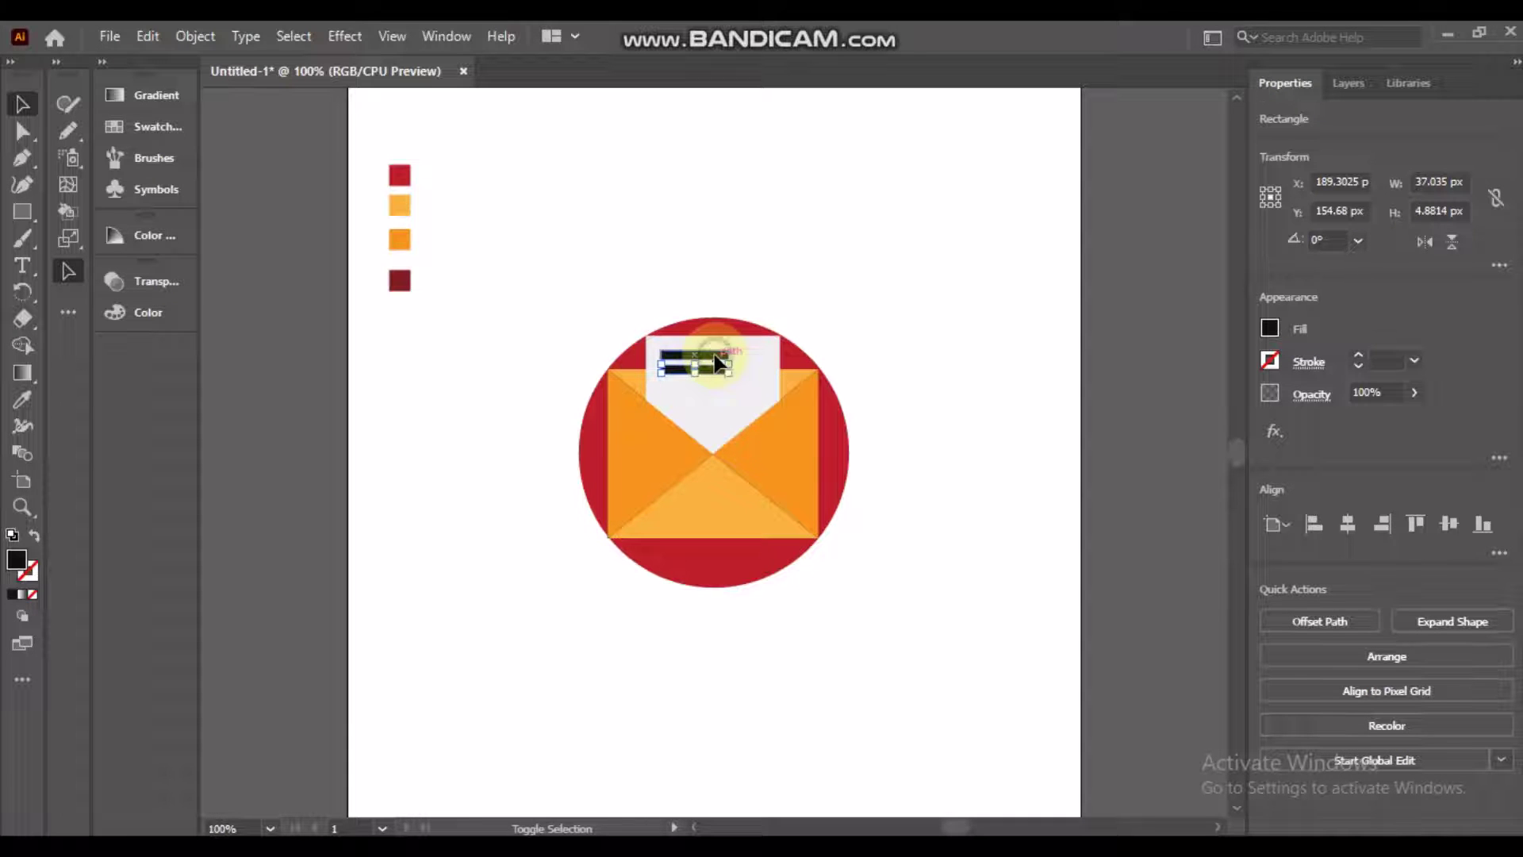
Copy both dark bars, paste them in front and move the copied pair straight down about 21 px
left_click(716, 356, "shift")
left_click(145, 36)
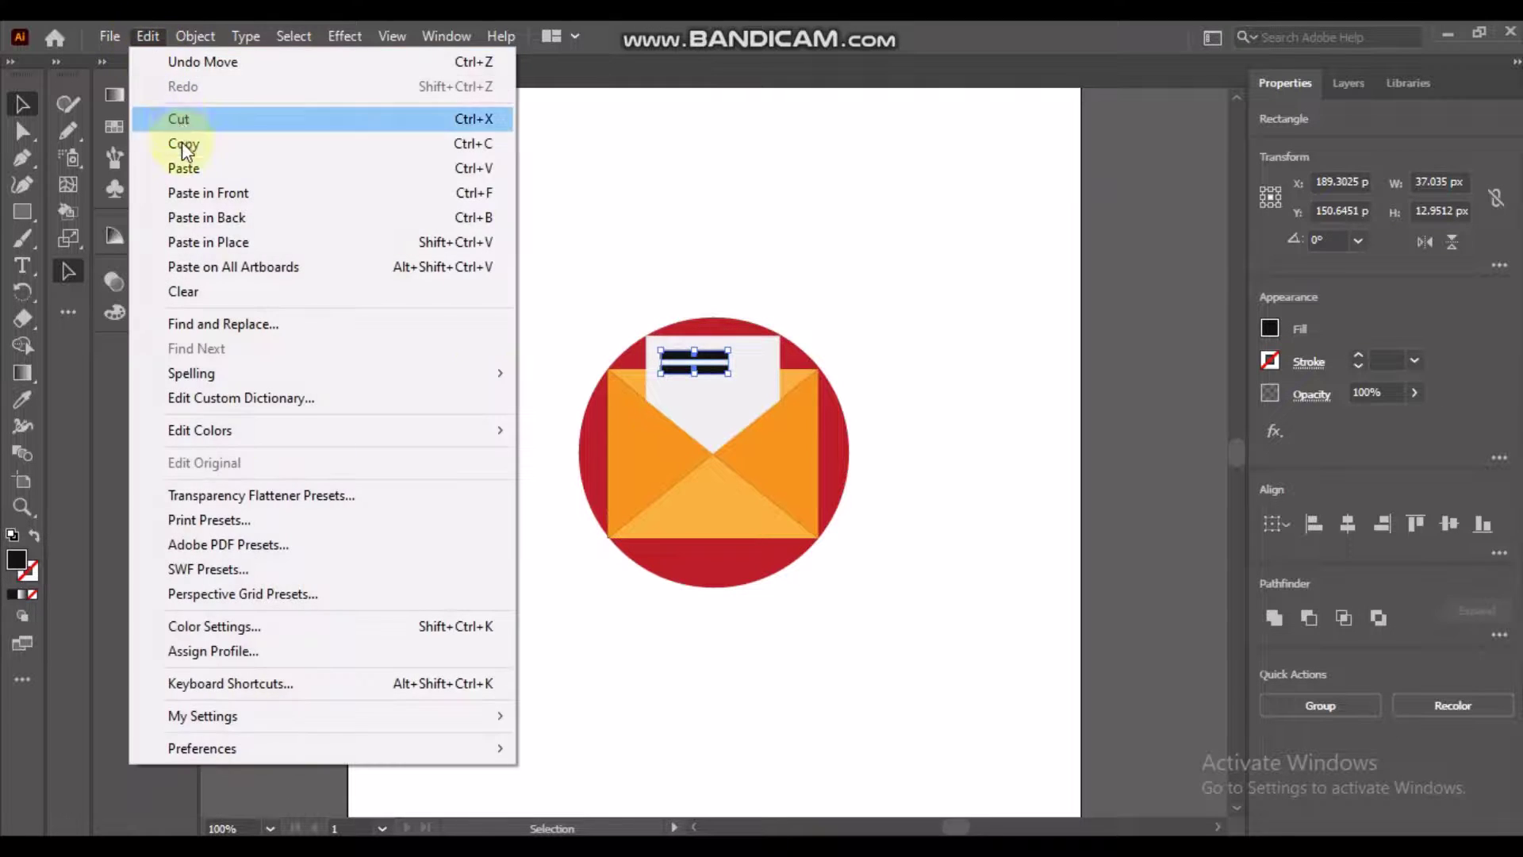
left_click(182, 143)
left_click(146, 36)
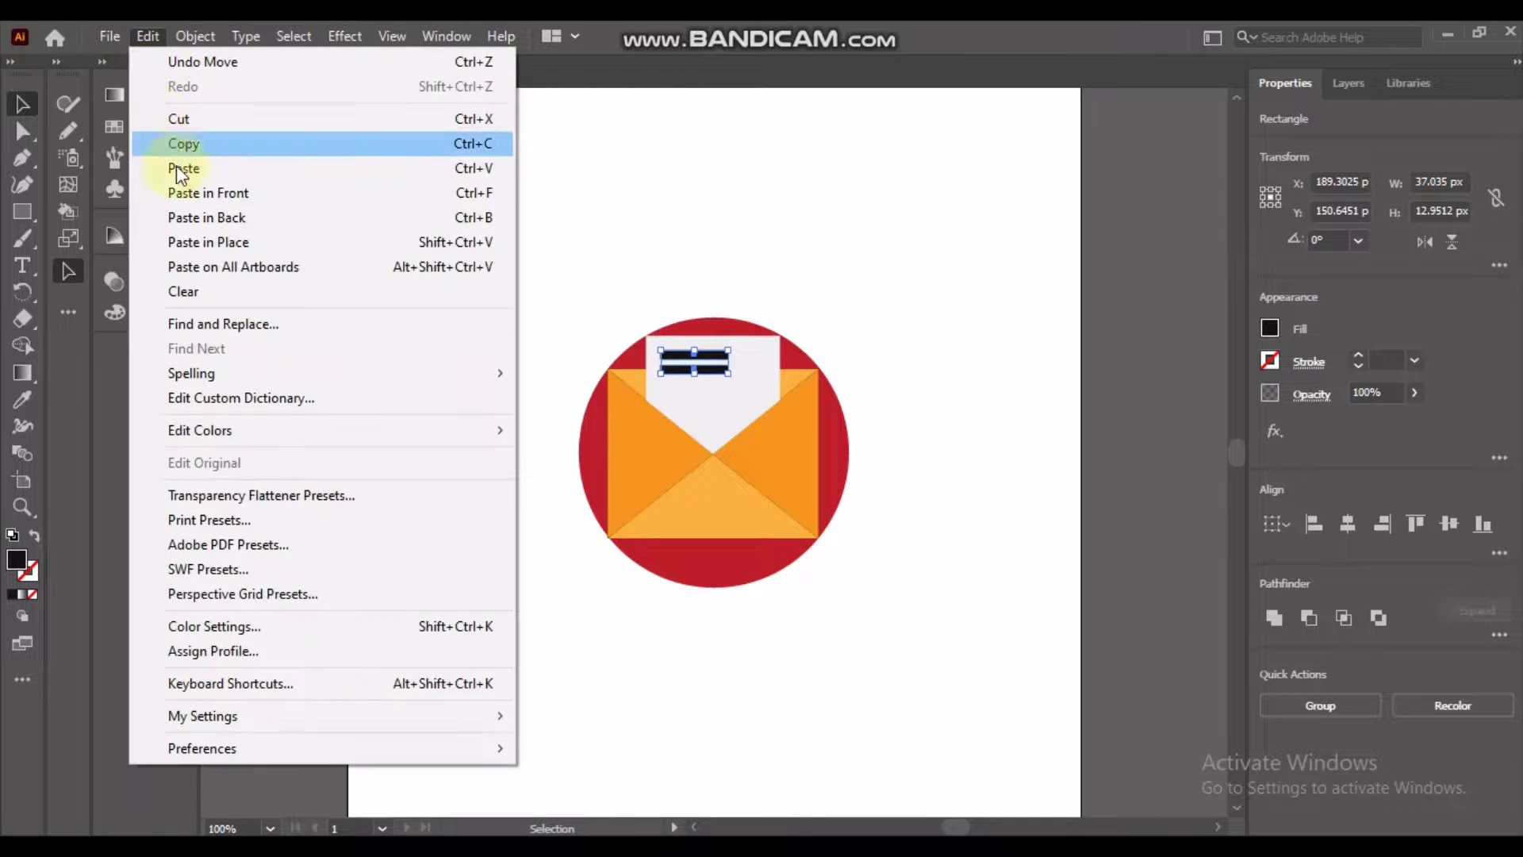
left_click(199, 193)
left_click(710, 369, "shift")
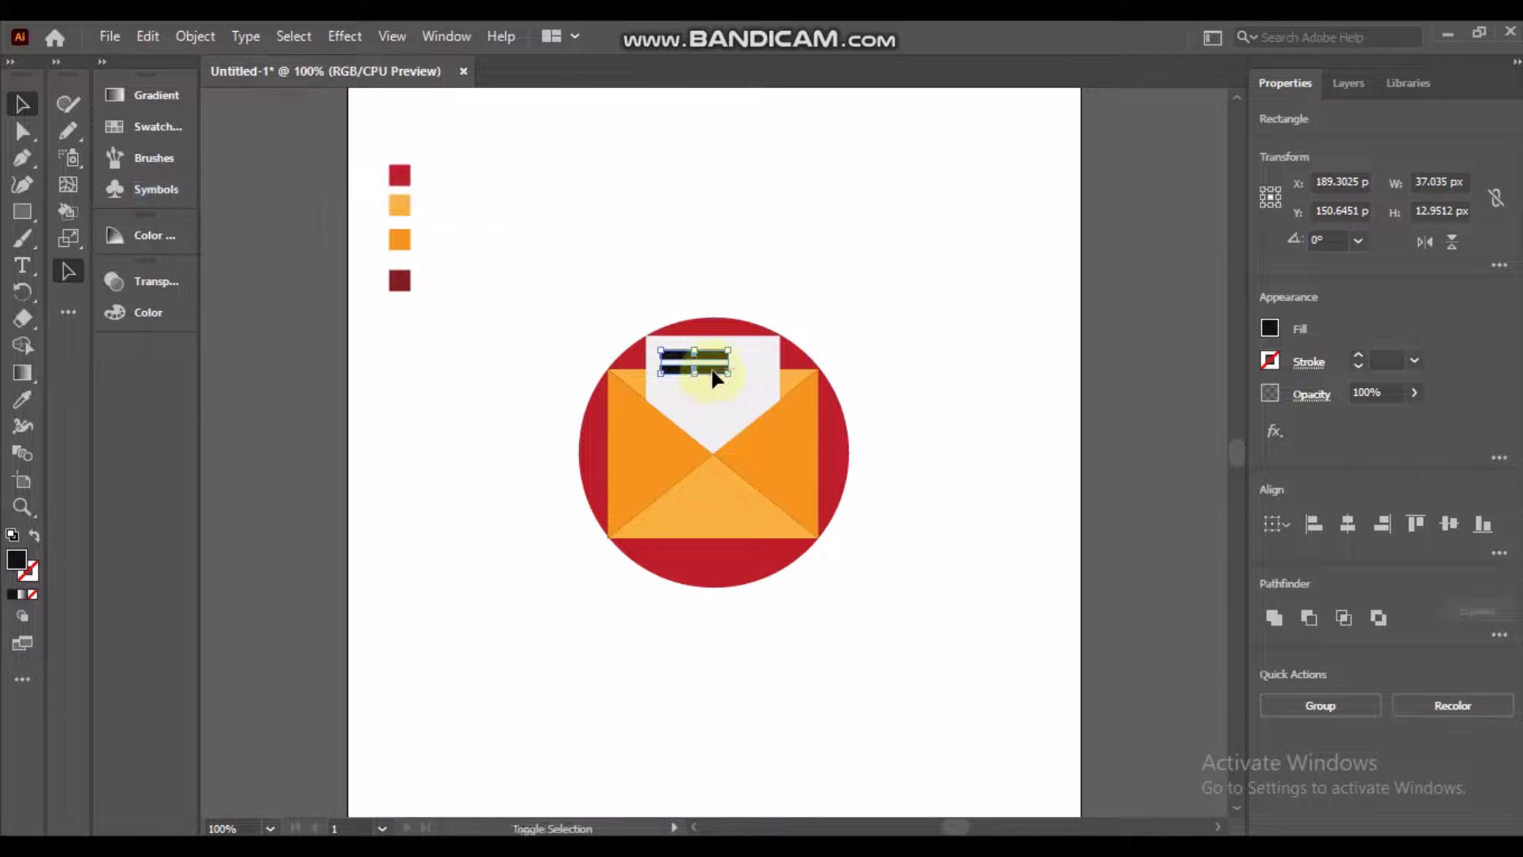
left_click_drag(712, 351, 712, 356)
key("ctrl+z")
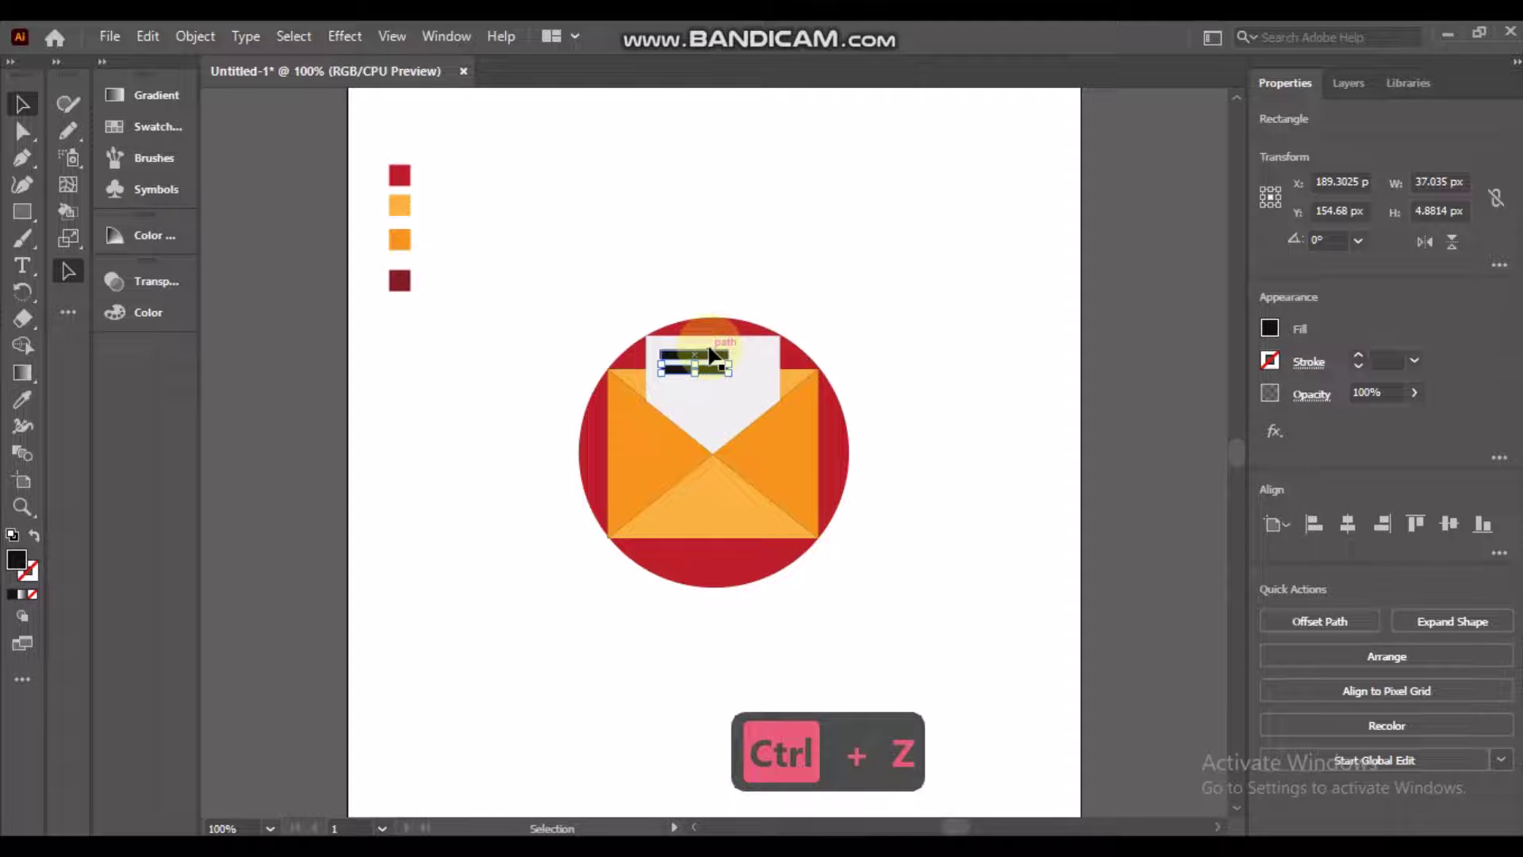
left_click(714, 369, "shift")
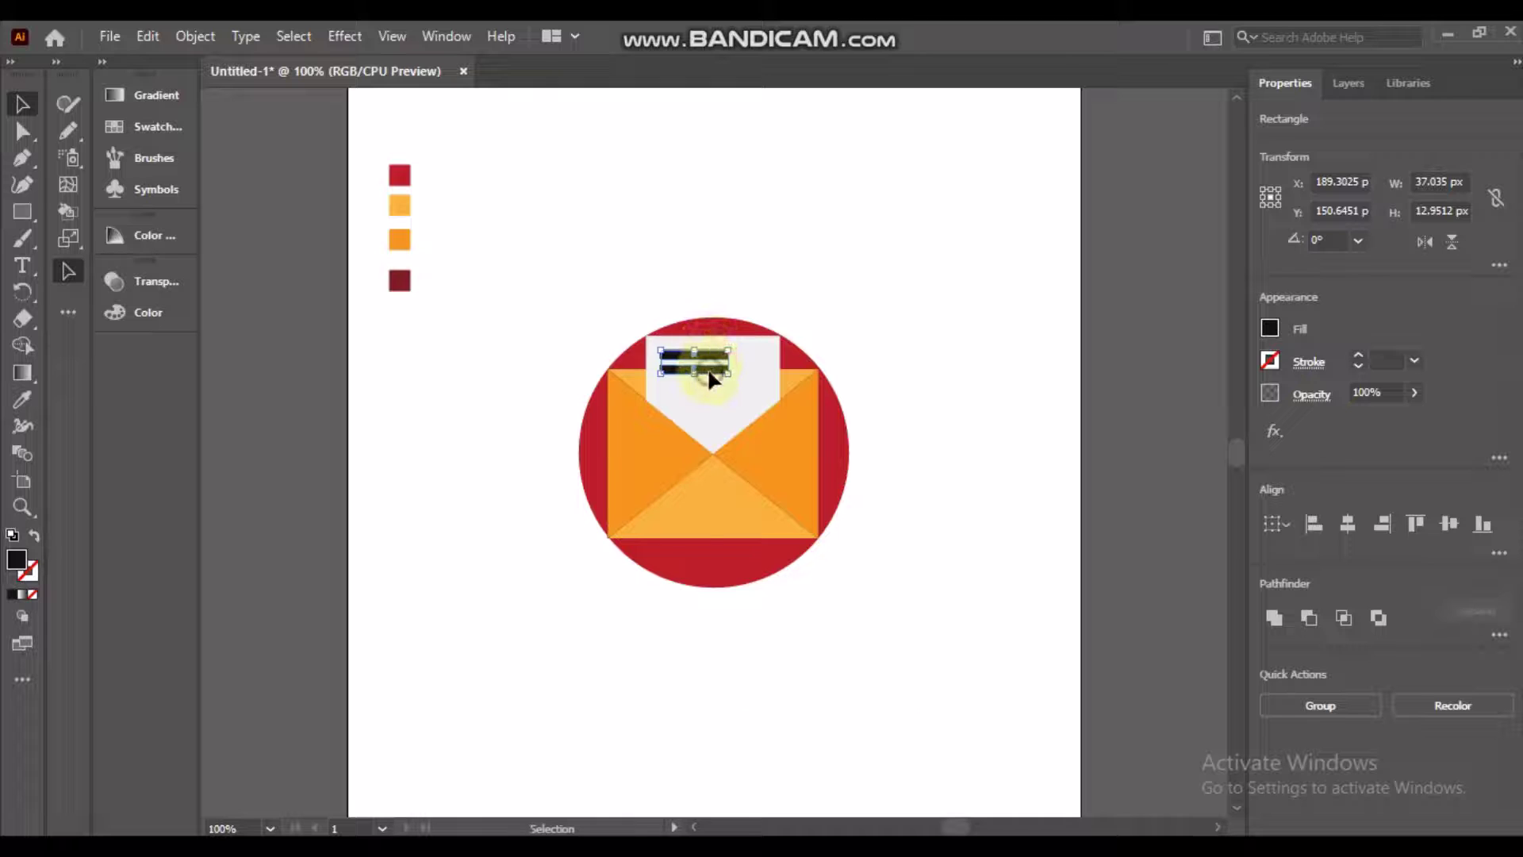
left_click_drag(707, 373, 710, 411)
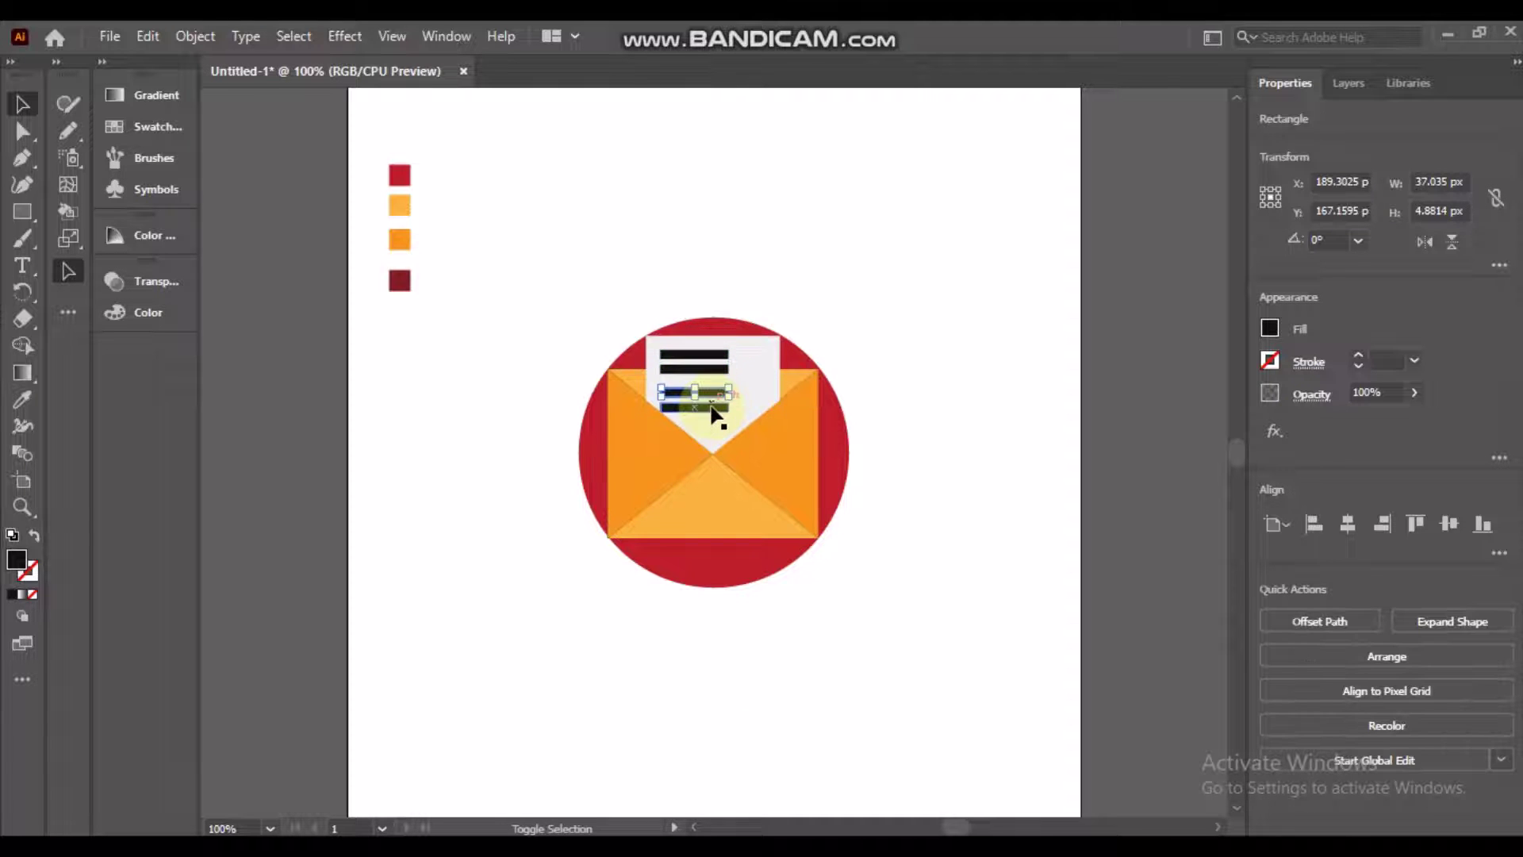
Try to select the lower pair of bars and move it closer to the upper pair
left_click(715, 409, "shift")
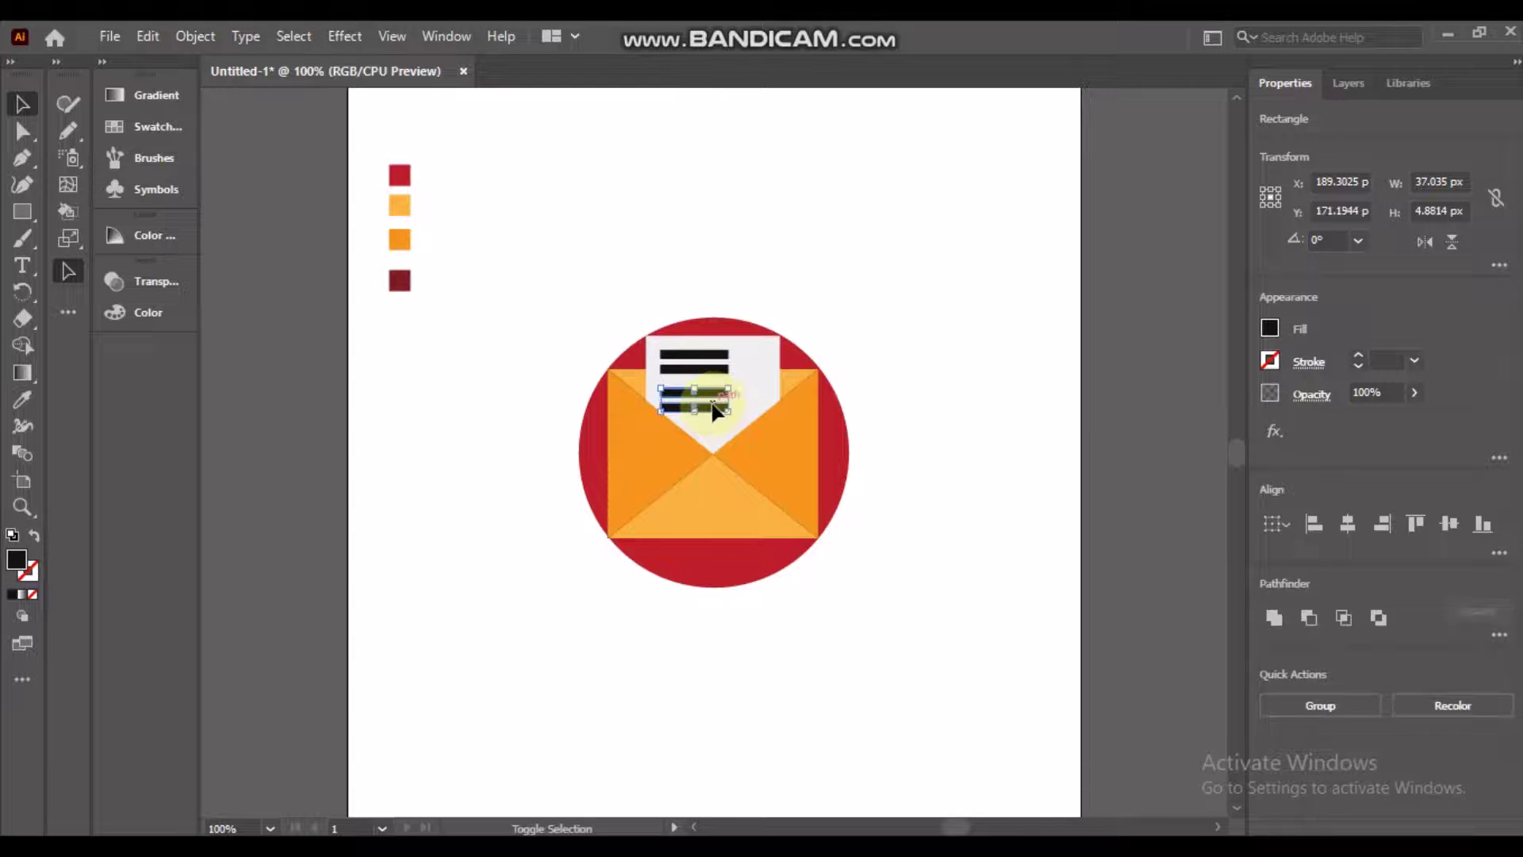
left_click(712, 399, "shift")
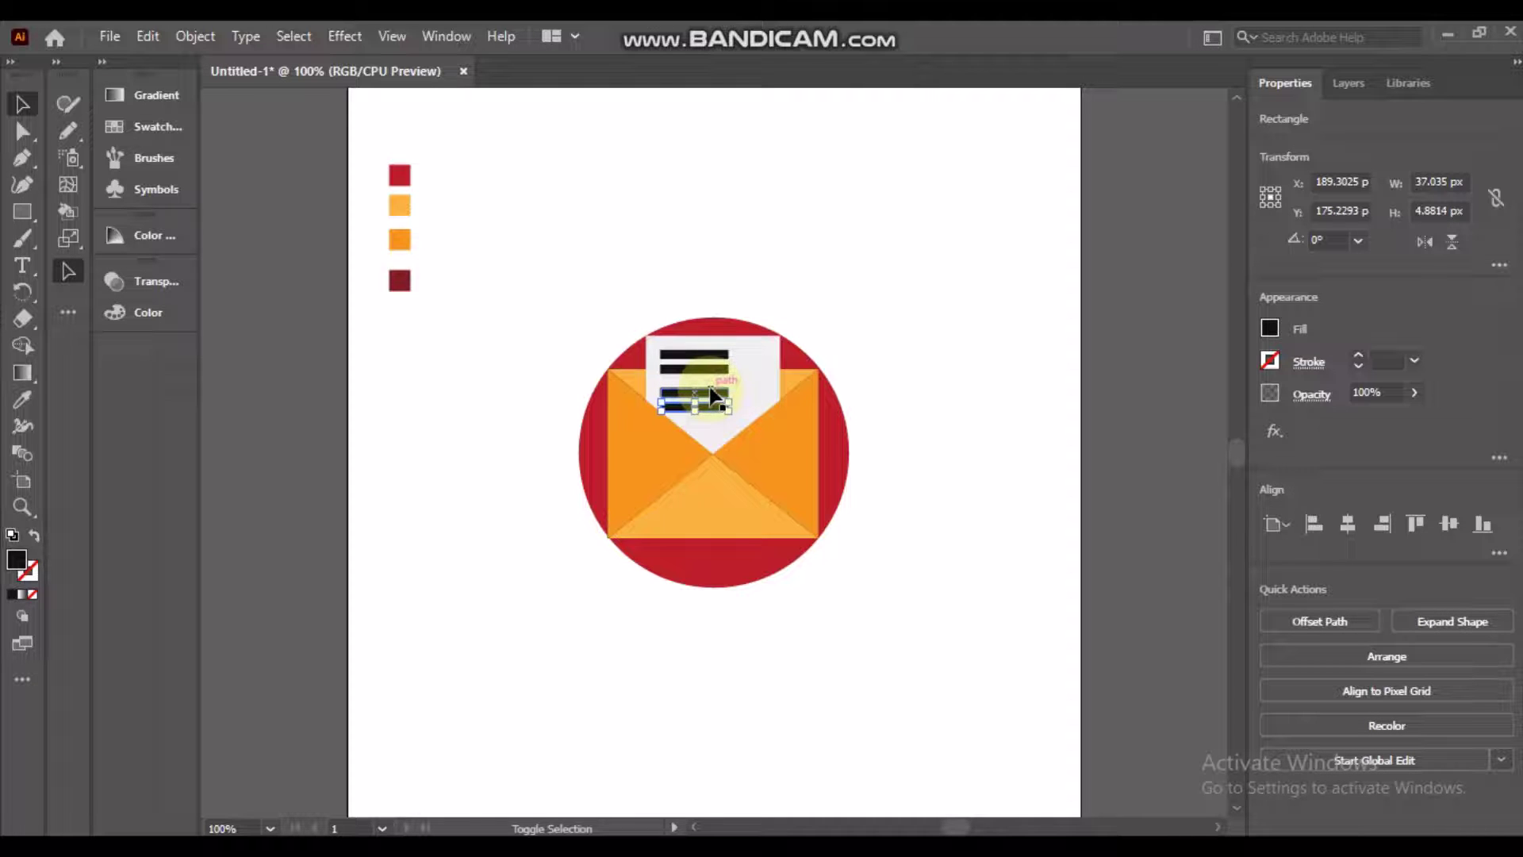
double_click(713, 390)
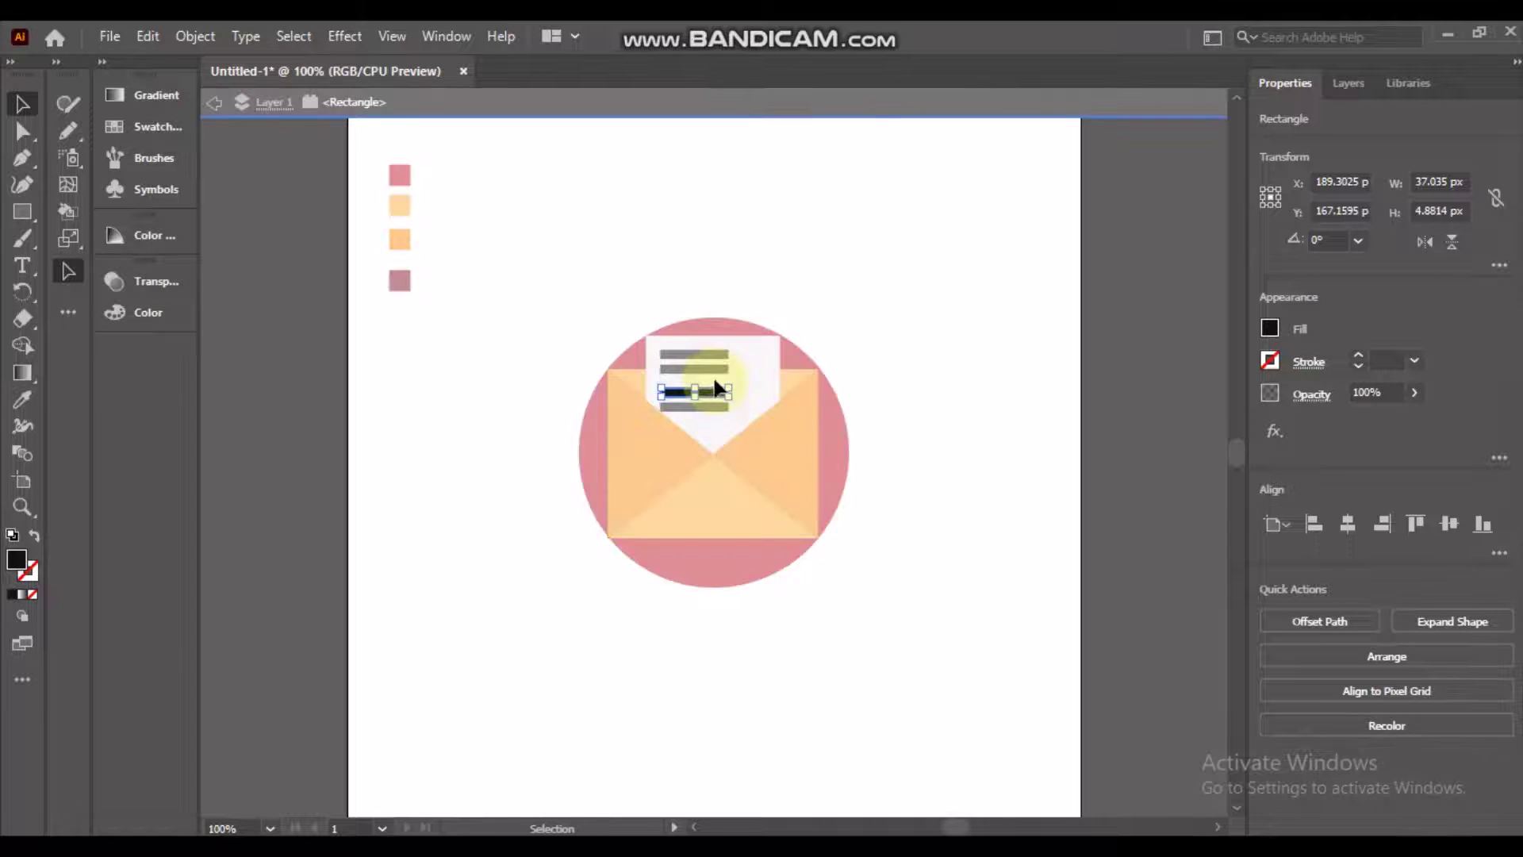
key("Escape")
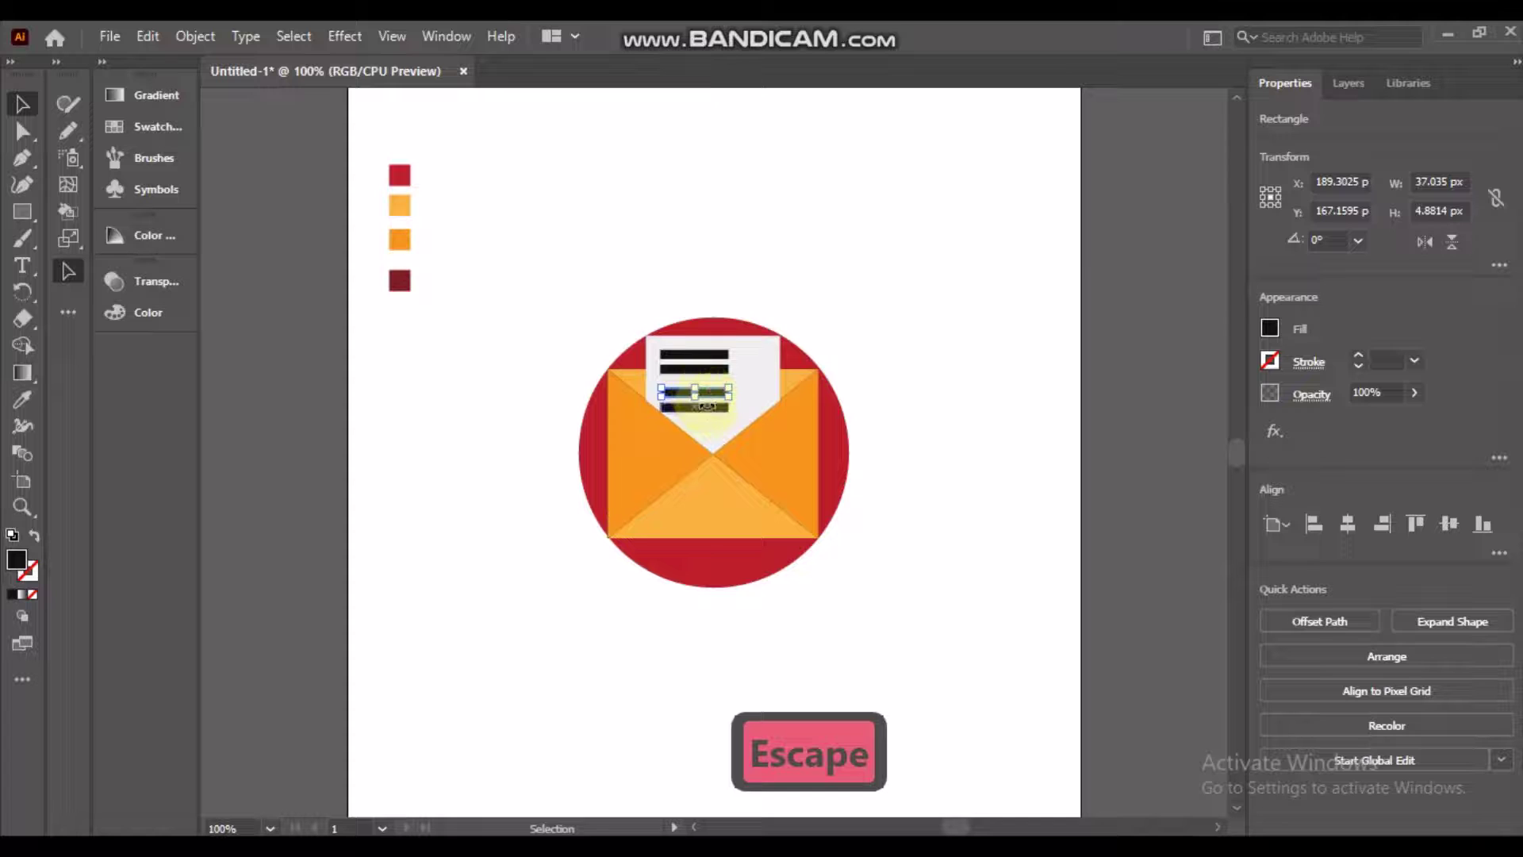
left_click(710, 406, "shift")
left_click(712, 390, "shift")
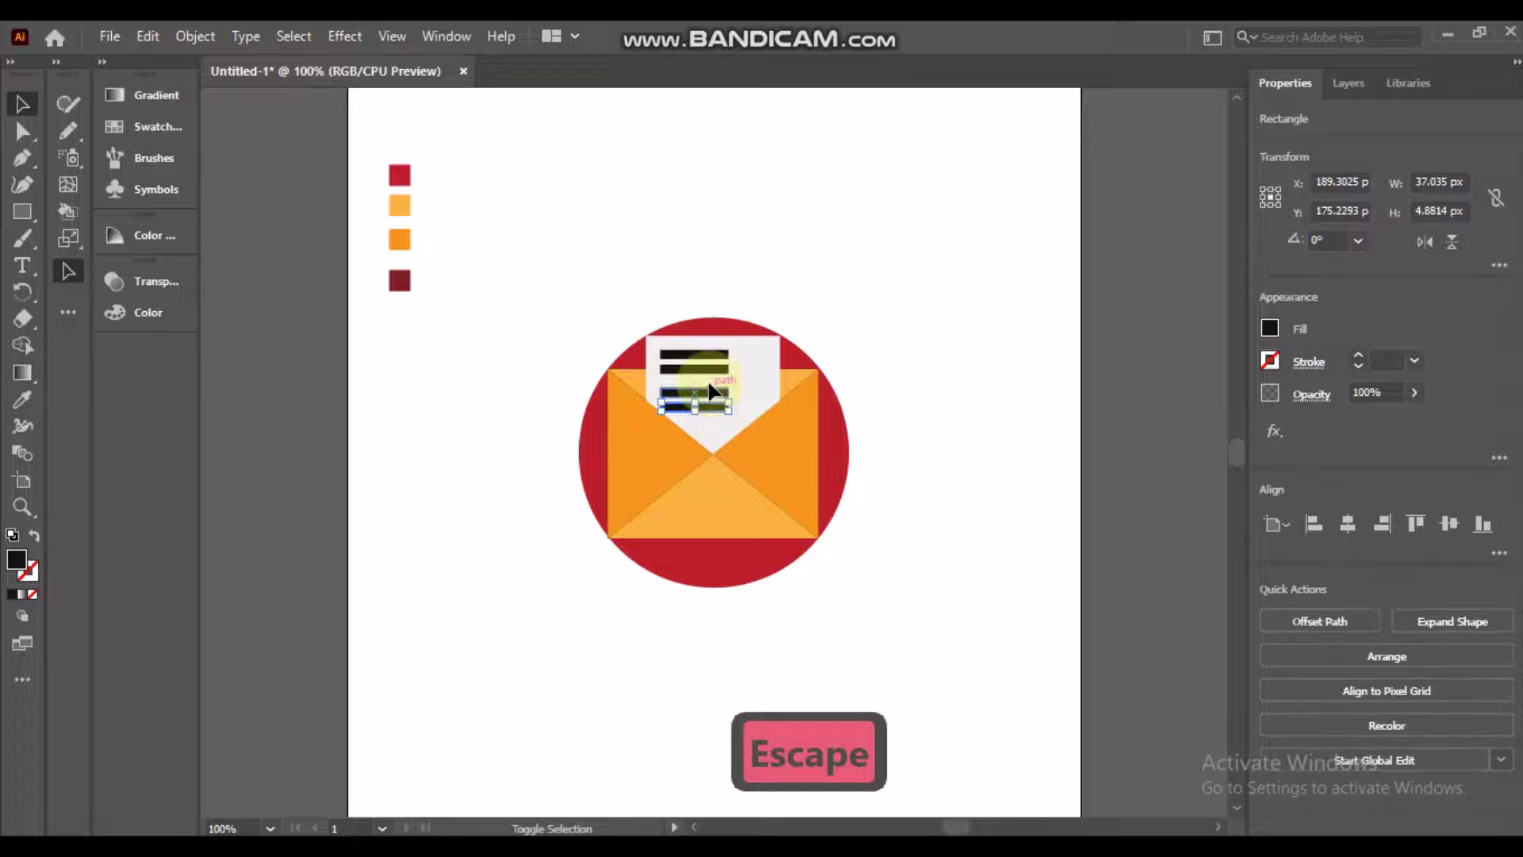
left_click(712, 388, "shift")
left_click_drag(713, 391, 713, 387)
key("ctrl+z")
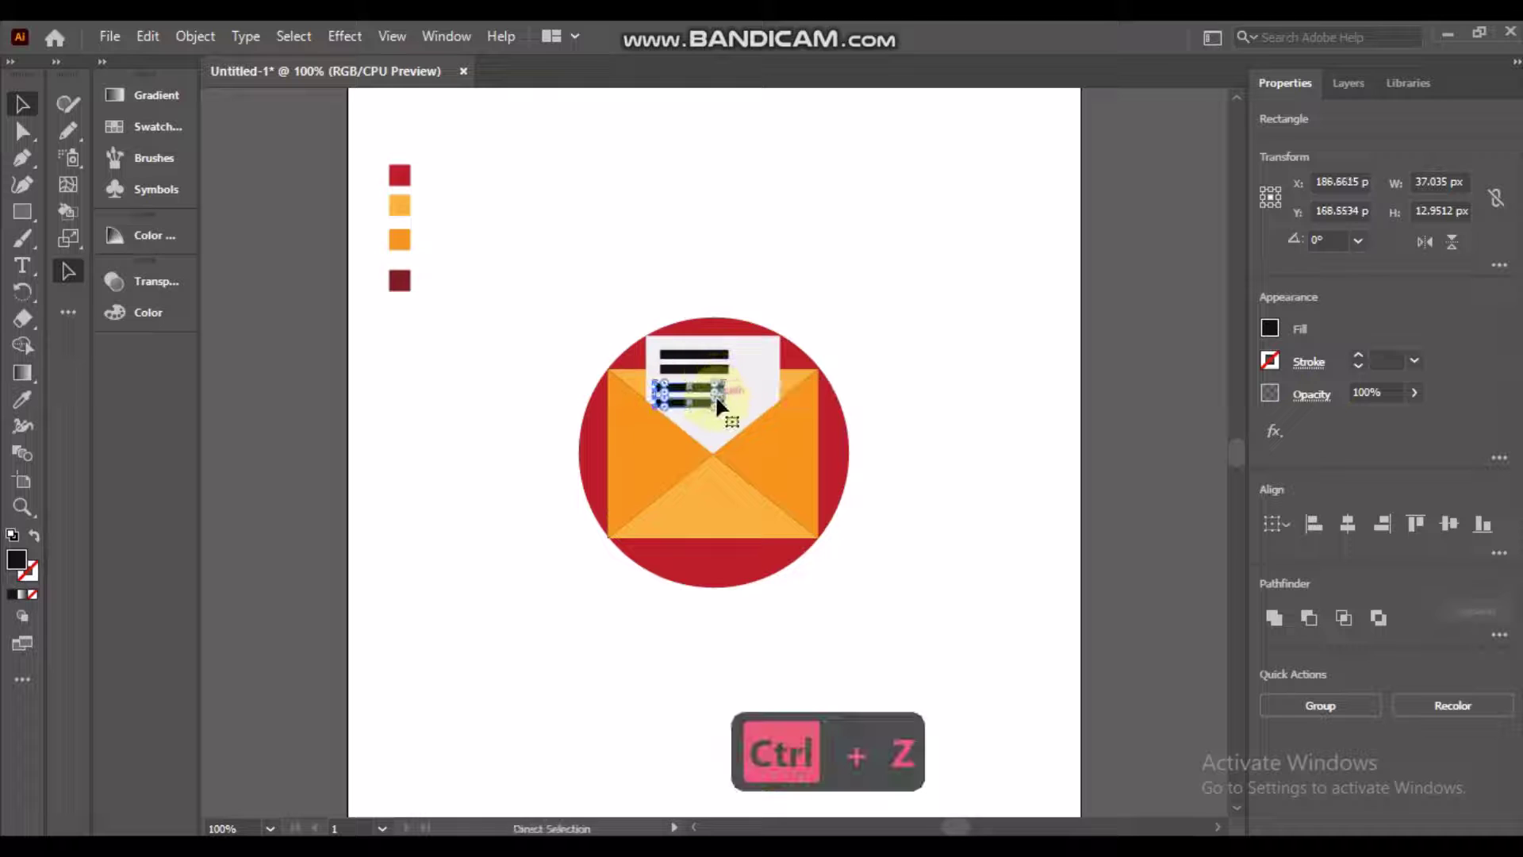
Move the lower pair of bars straight up about 2 px to tighten the gap below the upper pair
double_click(713, 391)
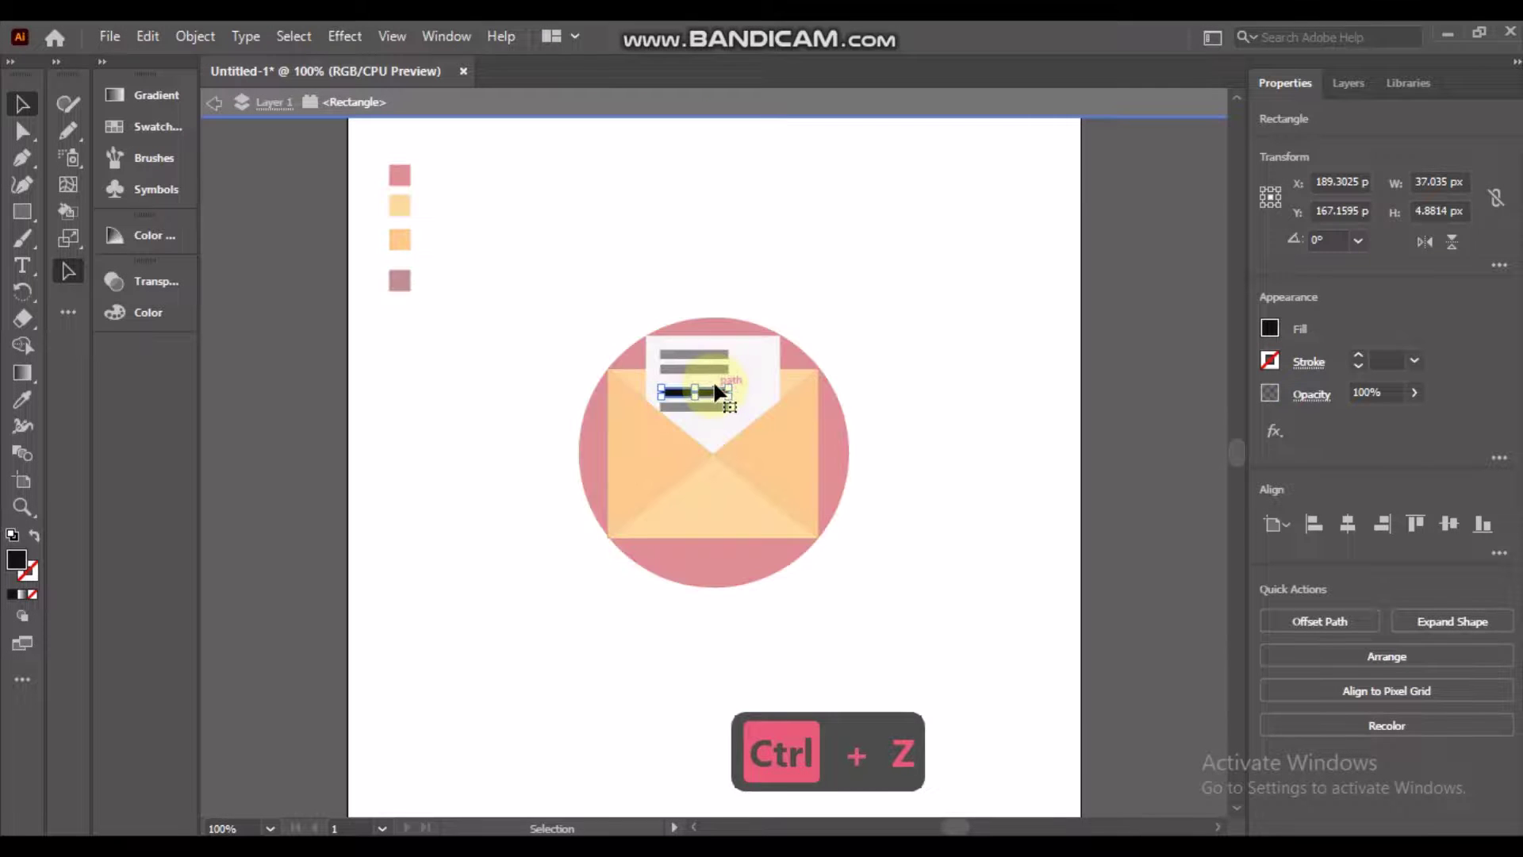
key("Escape")
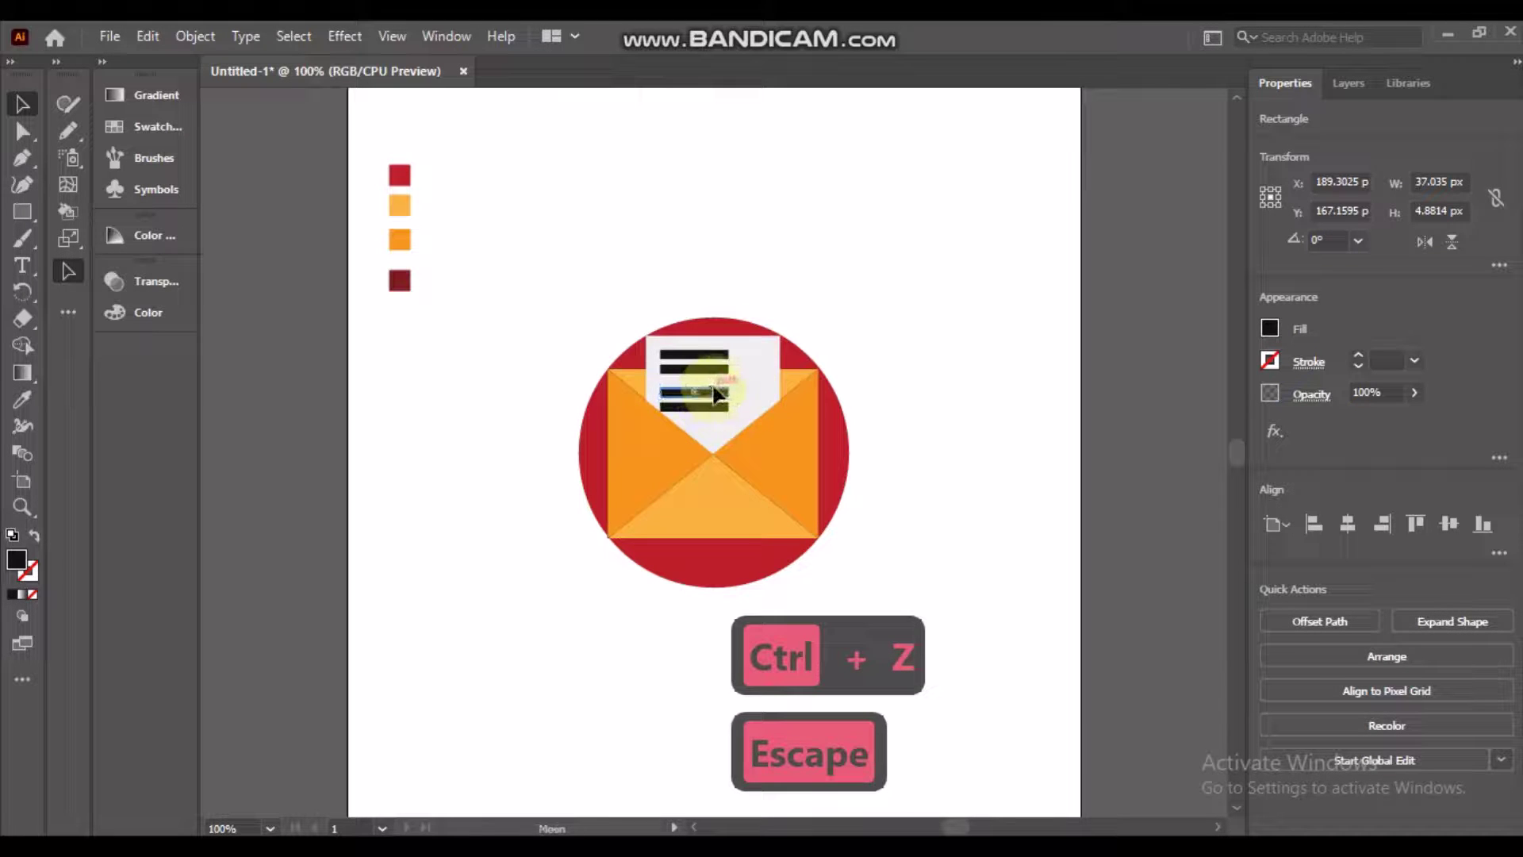
left_click_drag(713, 389, 716, 395)
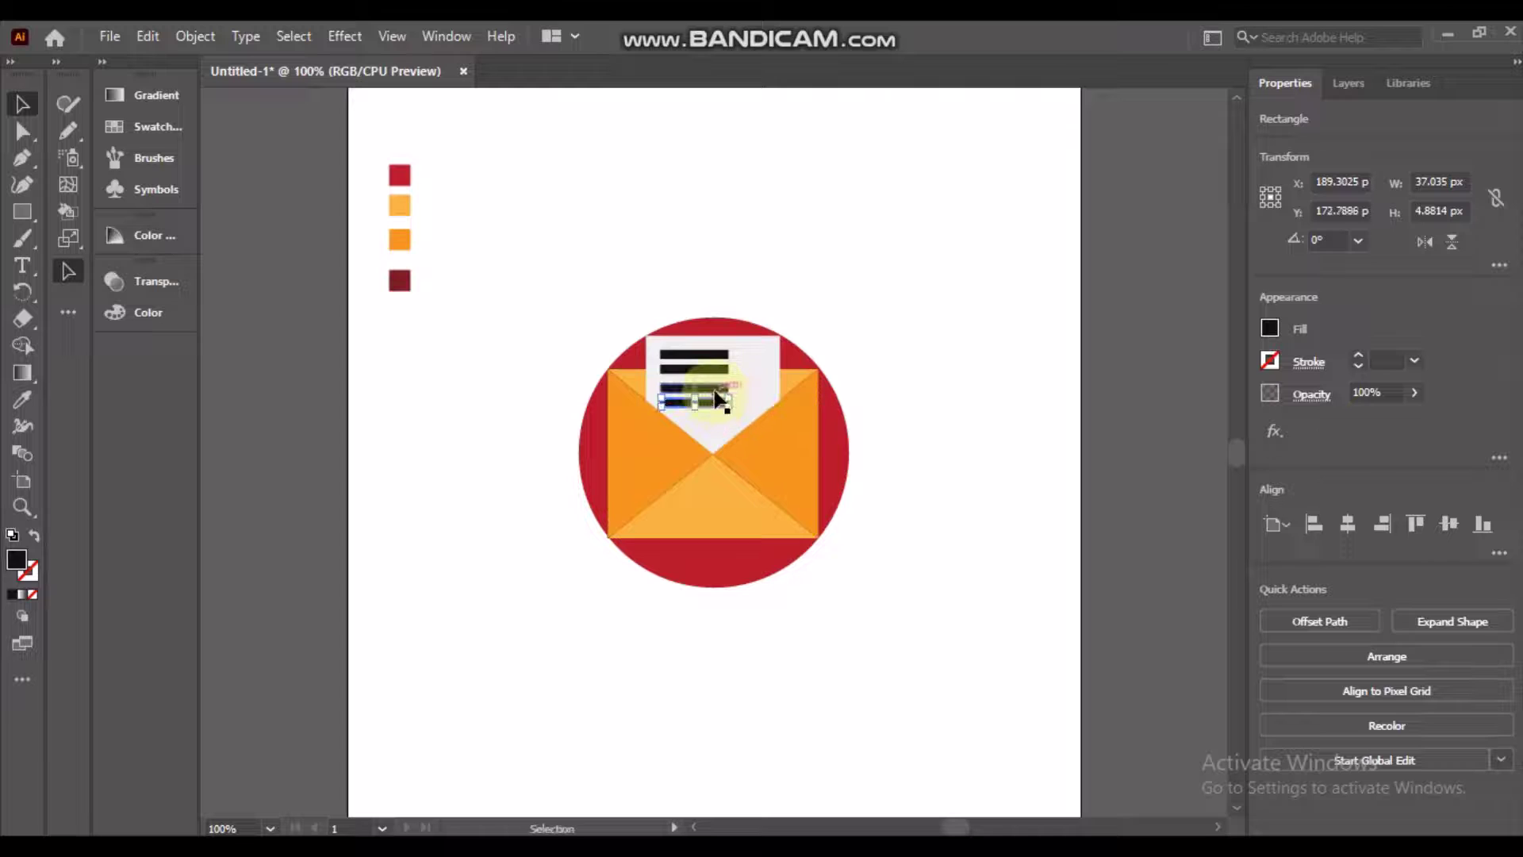
double_click(716, 394)
key("Escape")
key("Escape")
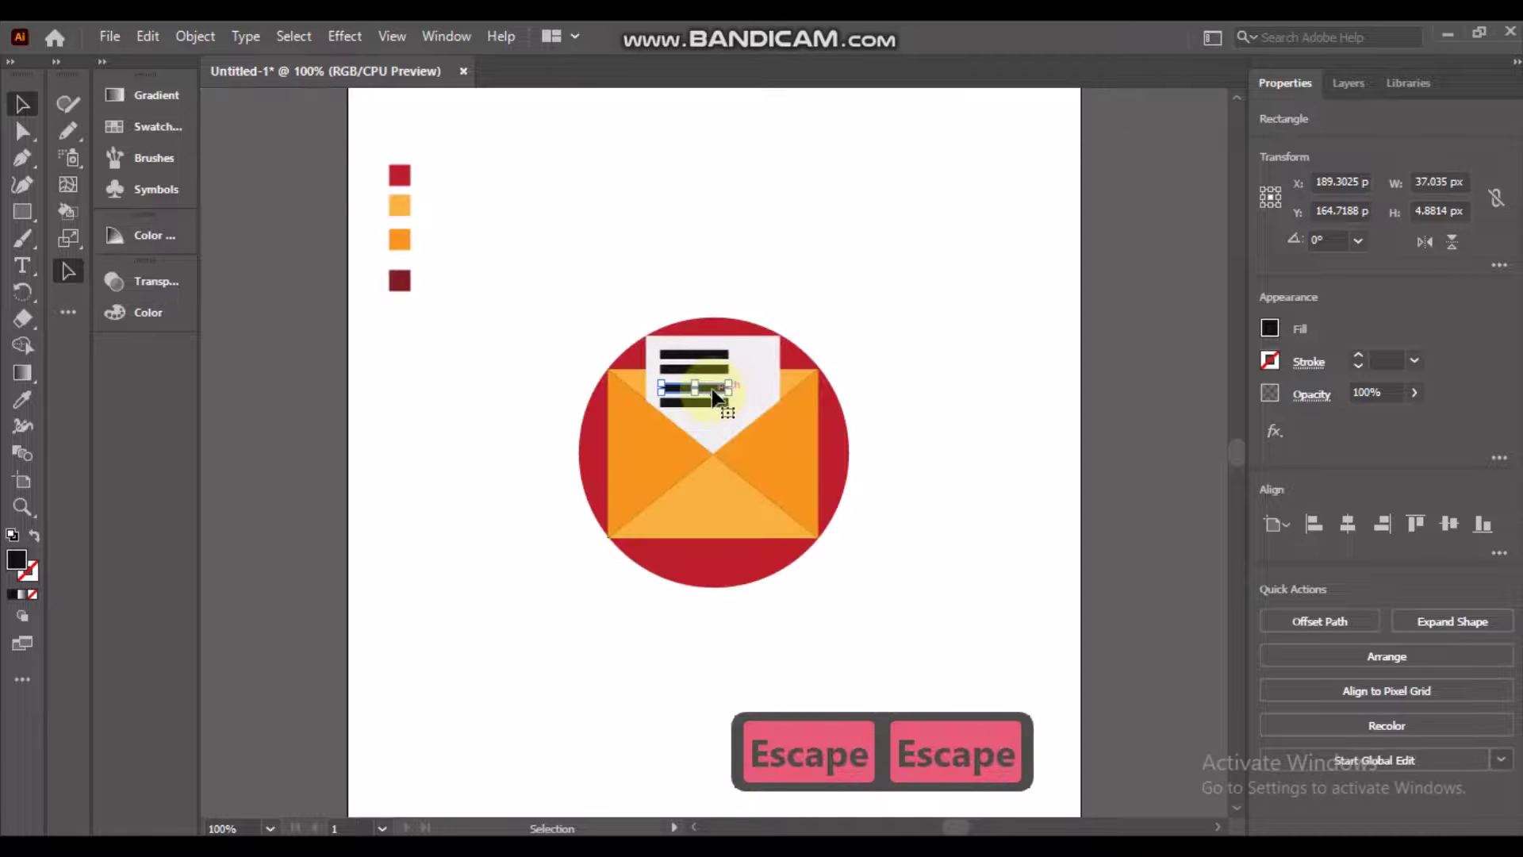
Move the third and fourth dark bars straight up about 2 px each to even out the line spacing
left_click_drag(713, 381, 713, 380)
left_click(709, 402)
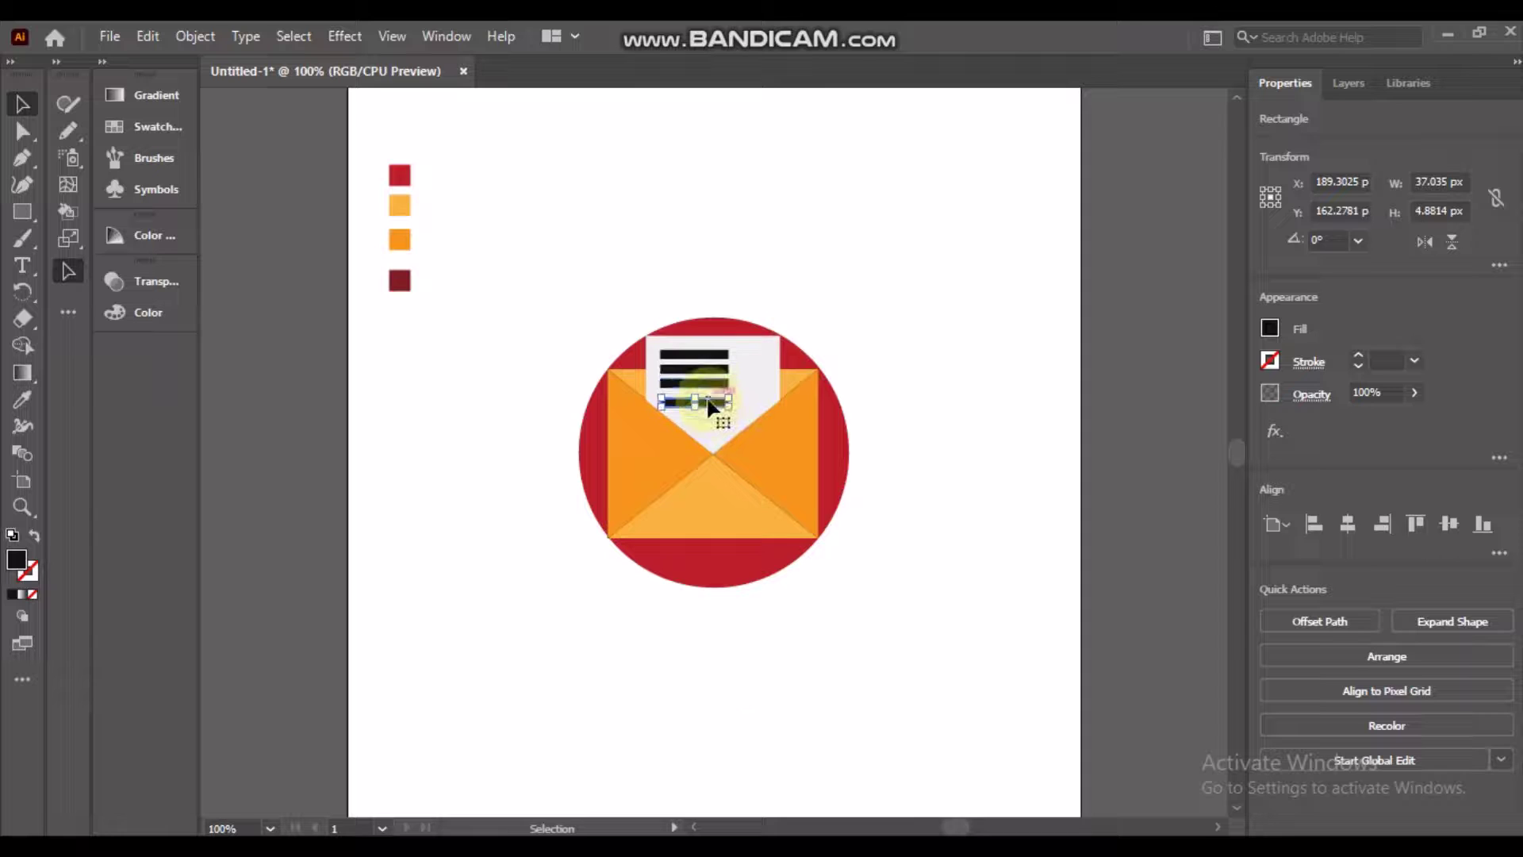
key("Up")
key("Up")
key("Up")
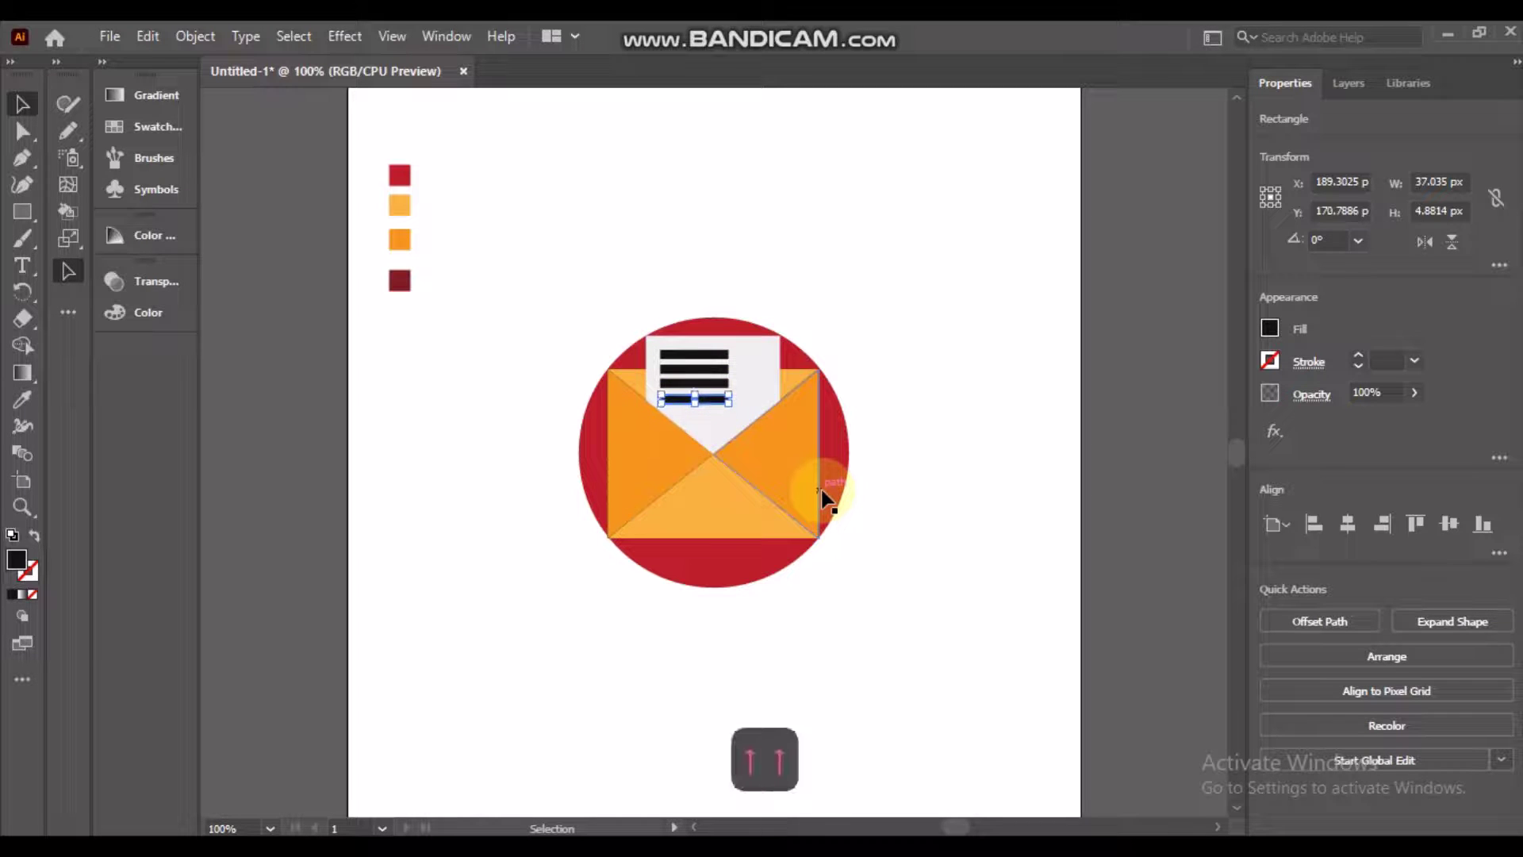
key("Down")
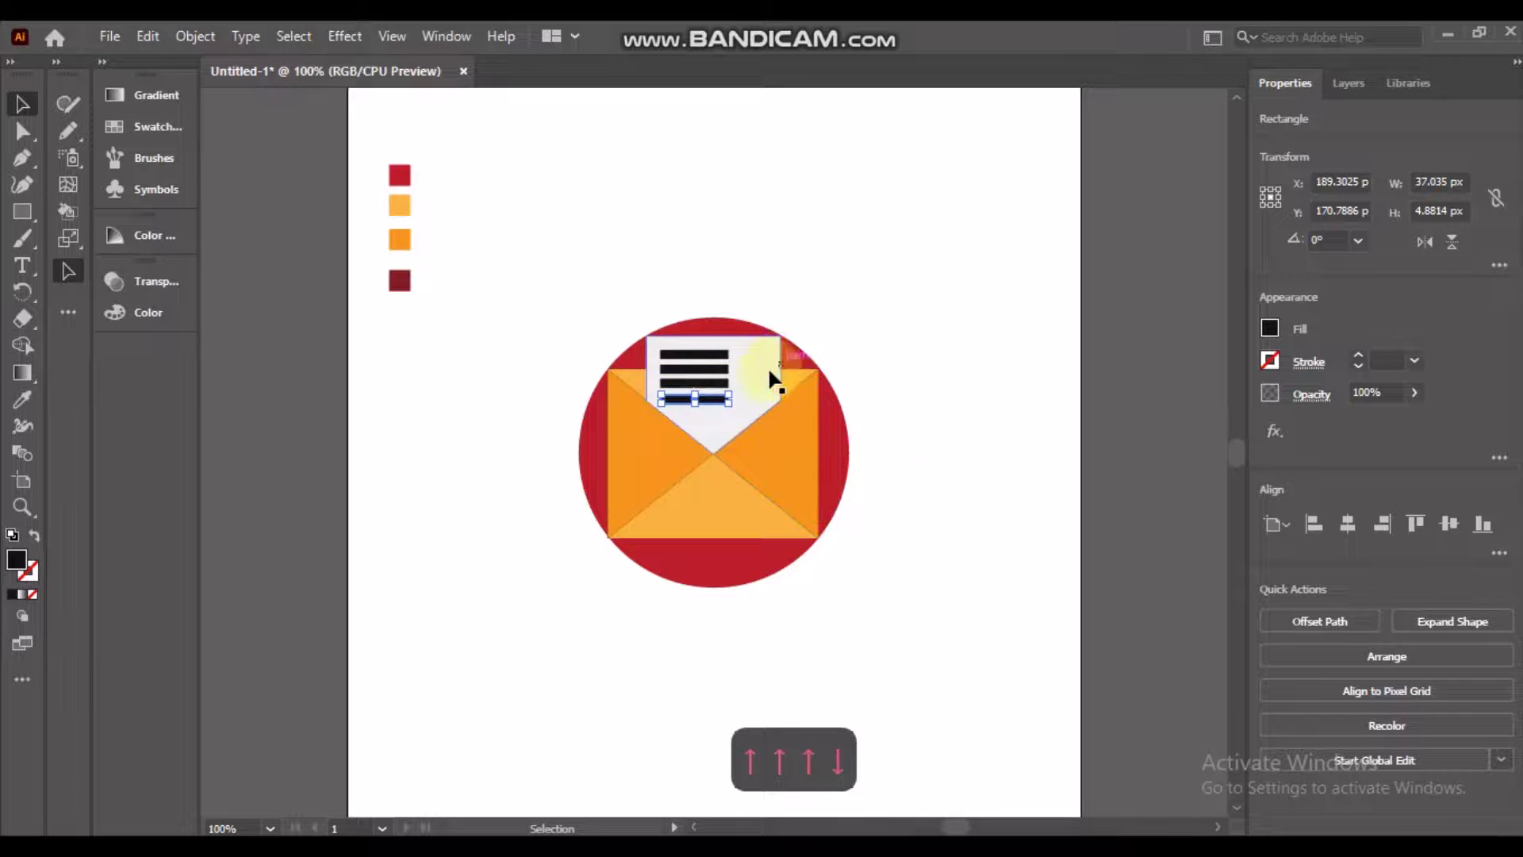
key("super")
left_click(896, 477)
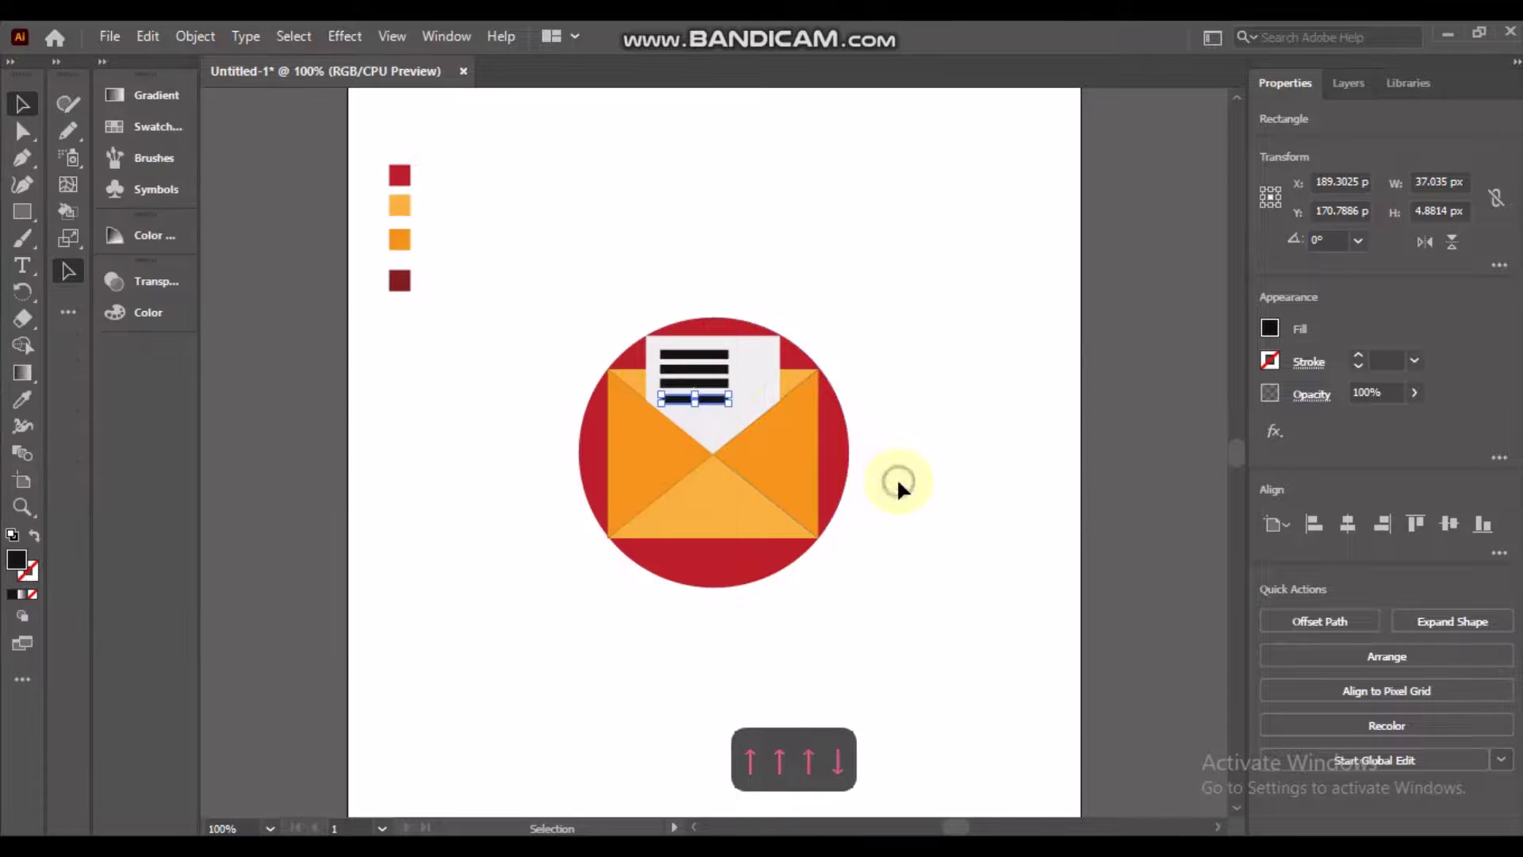
Shorten the two lower dark bars together from their right end to about 18.5 px wide, half their length
scroll(730, 392, "up", 3)
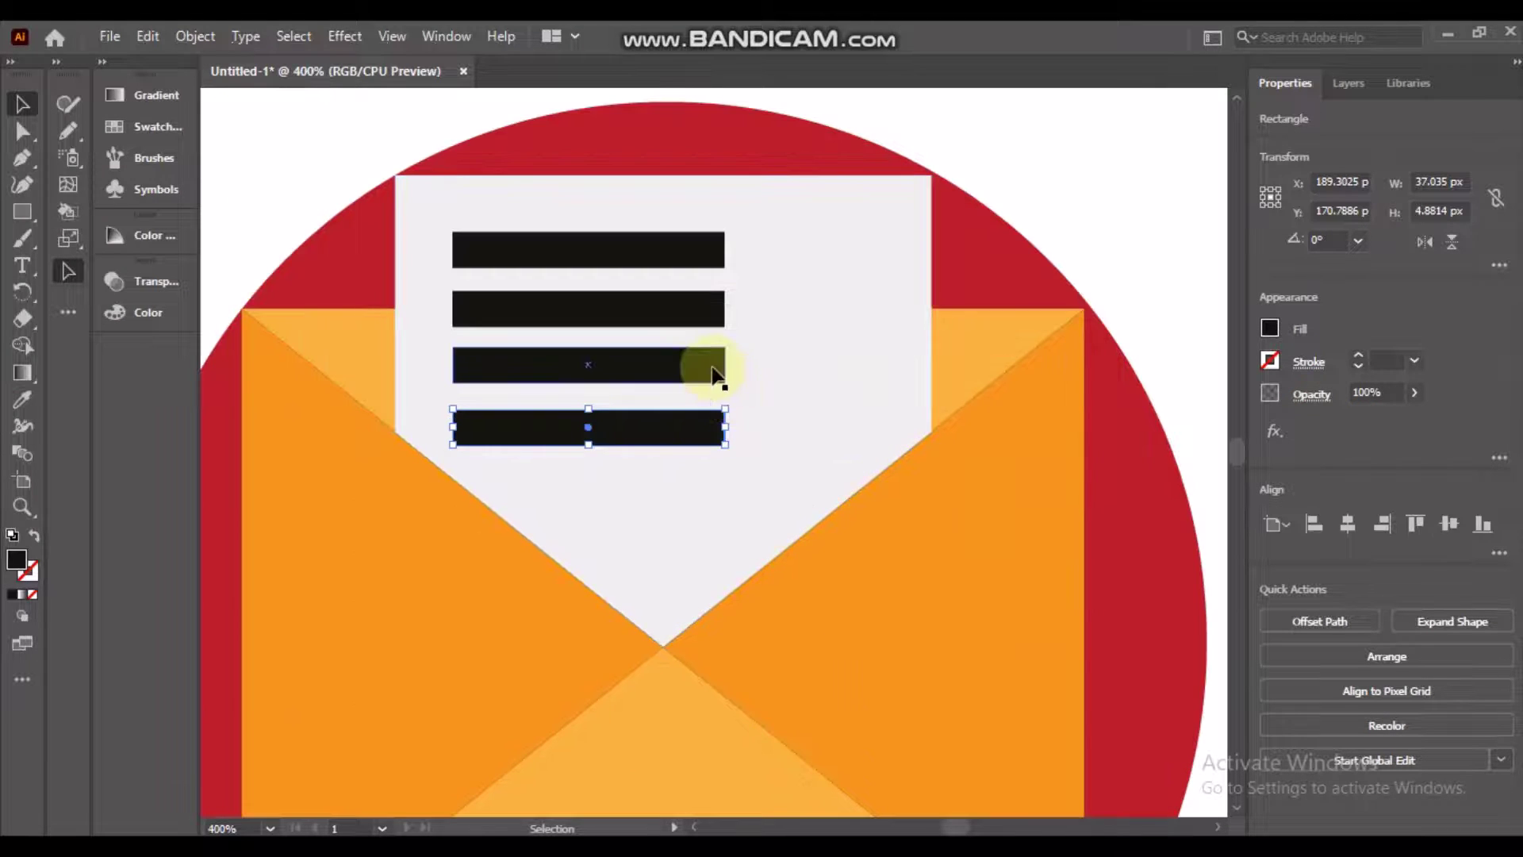
left_click(709, 369, "shift")
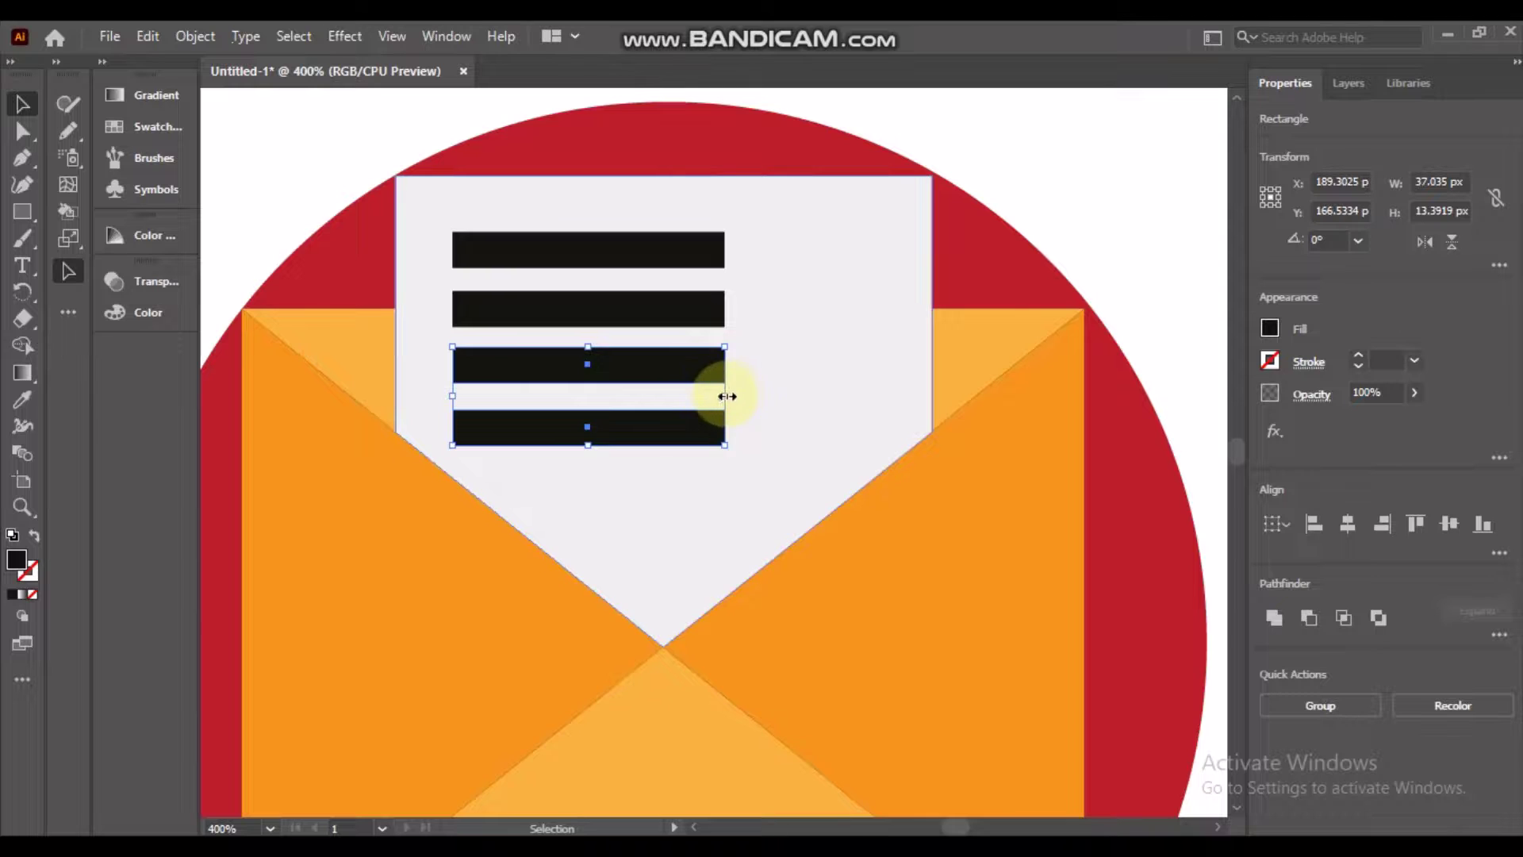
left_click_drag(724, 396, 588, 398)
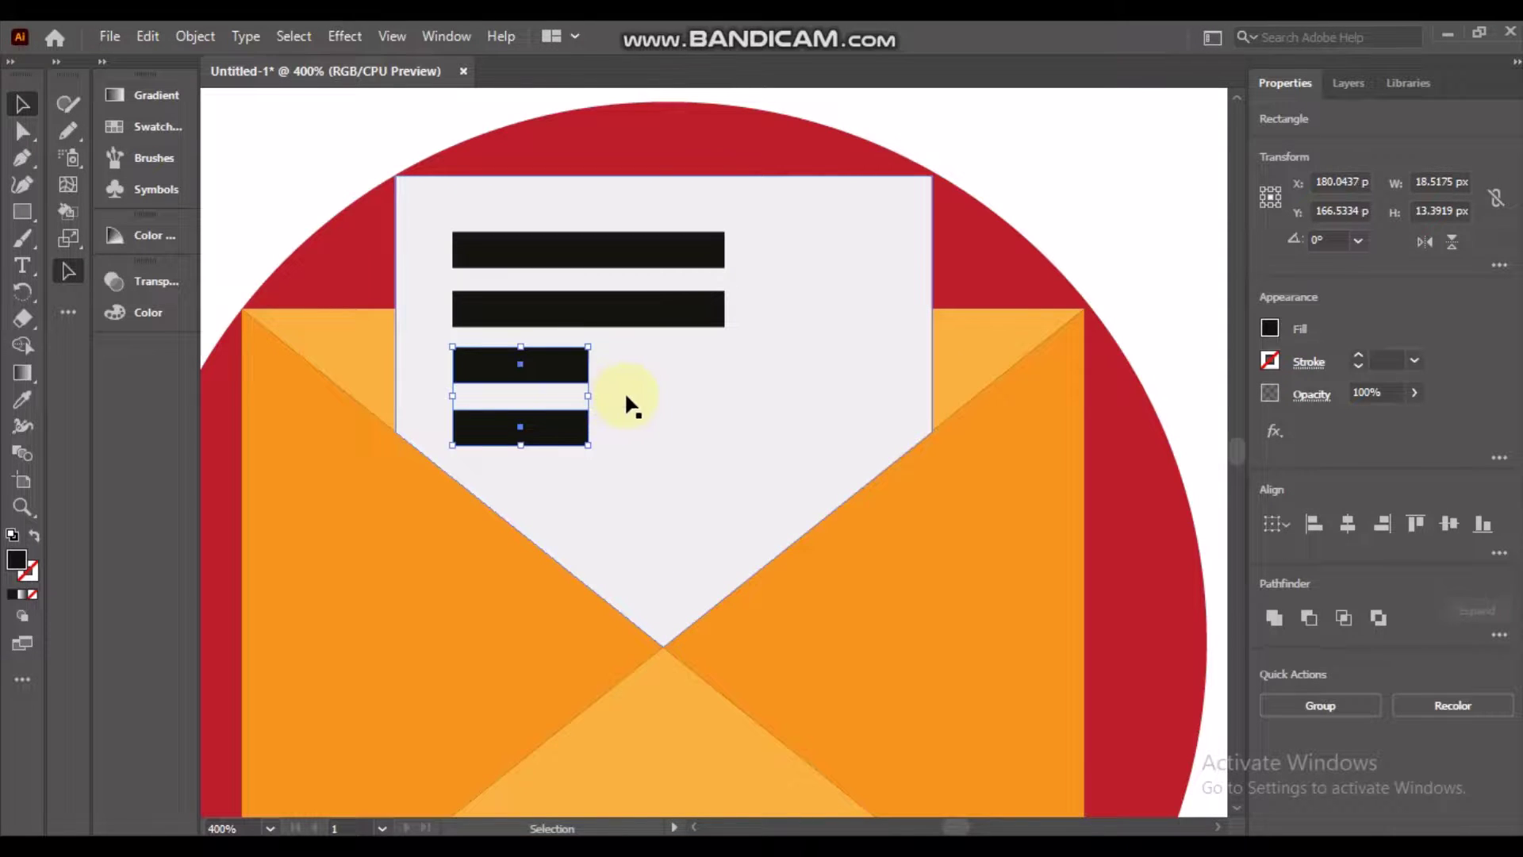
left_click(625, 396)
key("a")
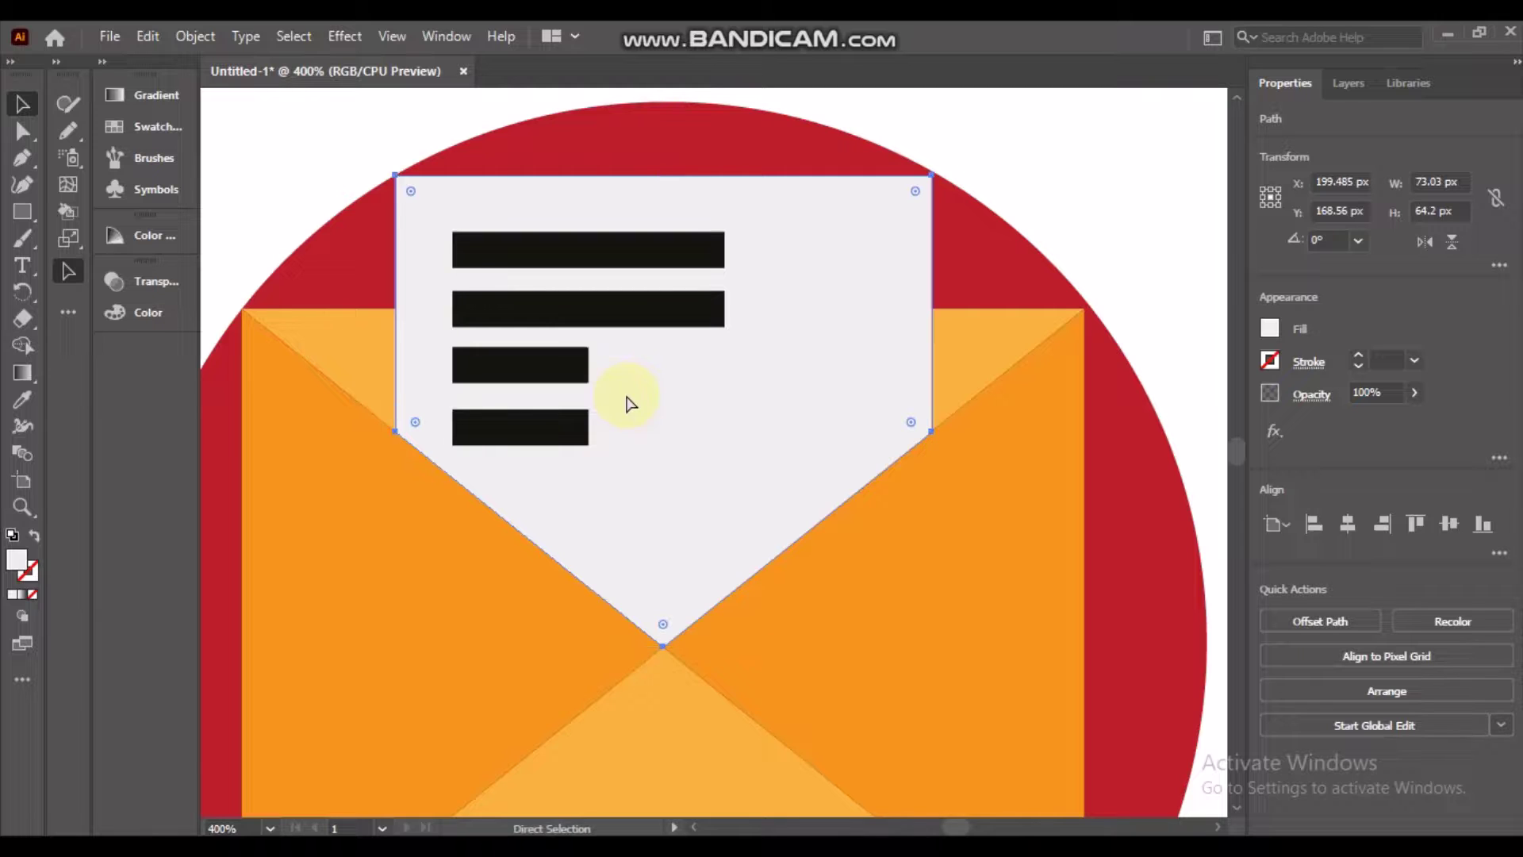
key("ctrl+1")
key("v")
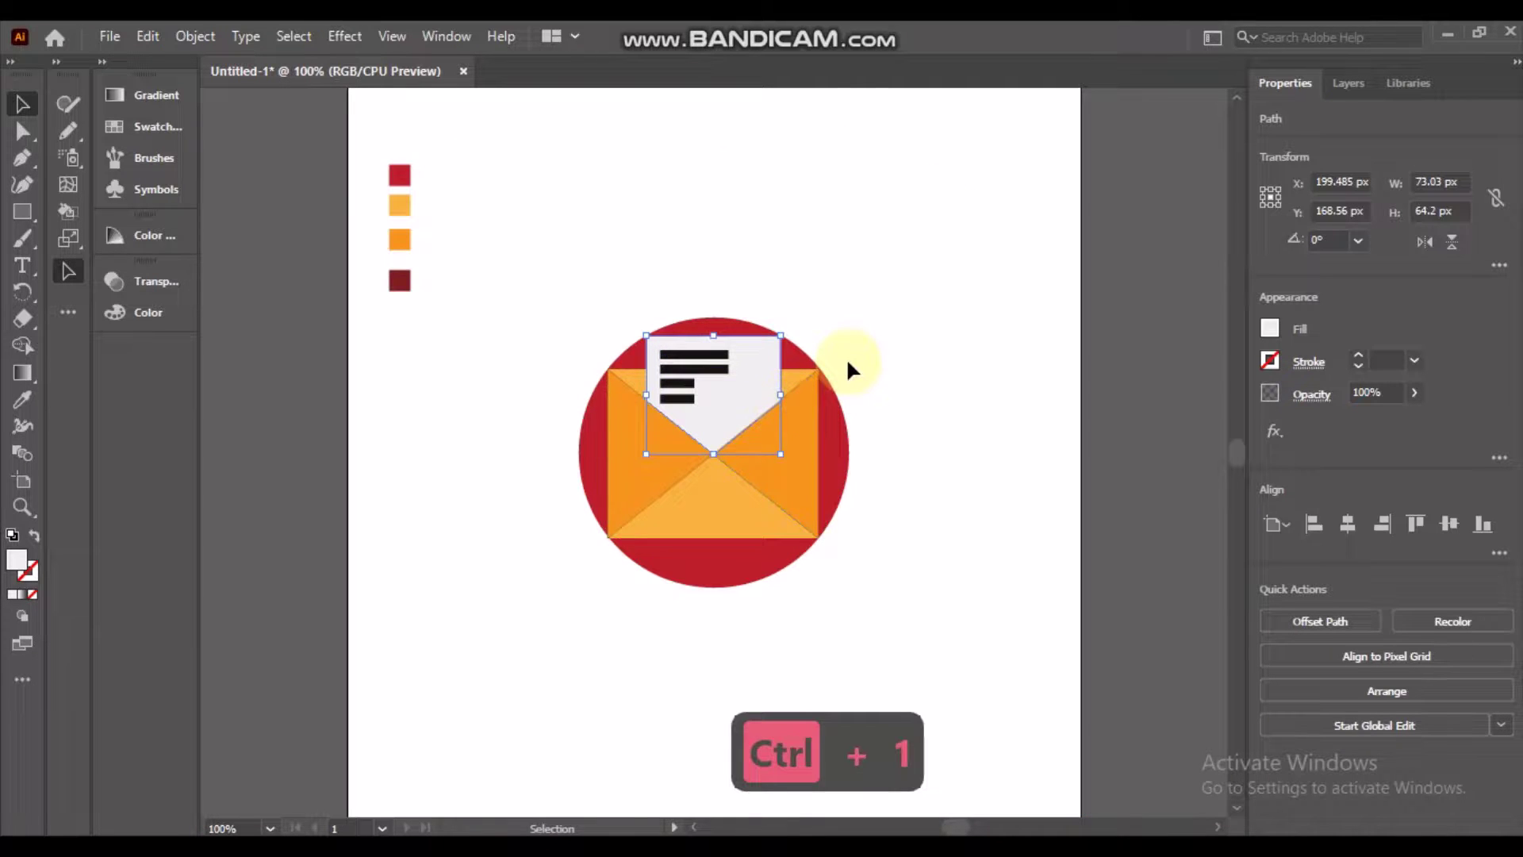
key("v")
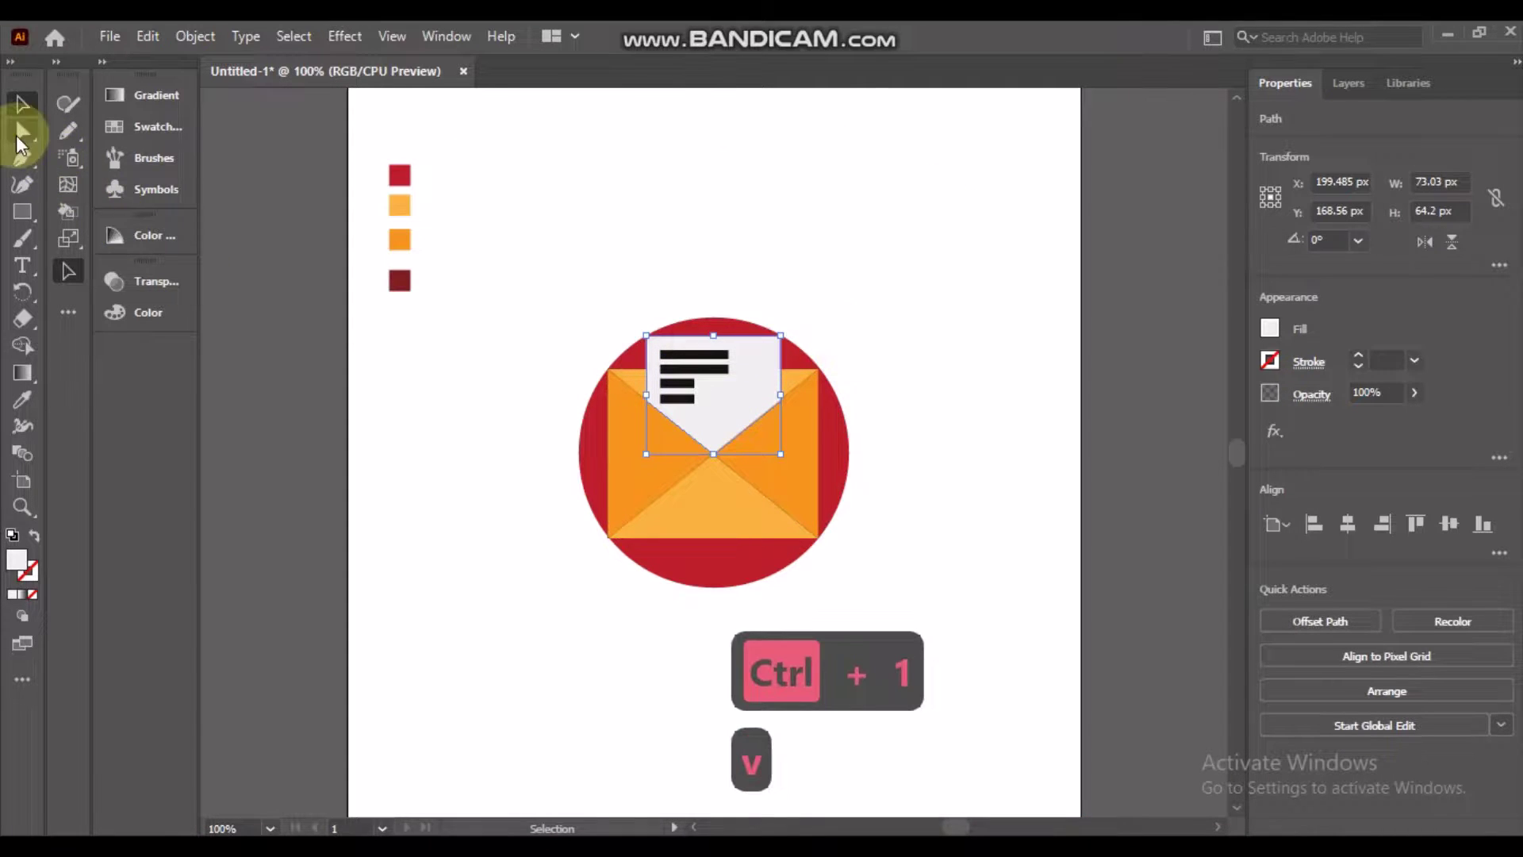
Start a Pen path from the envelope's upper-right corner diagonally to its lower-left corner and on to the circle's bottom edge
left_click(22, 157)
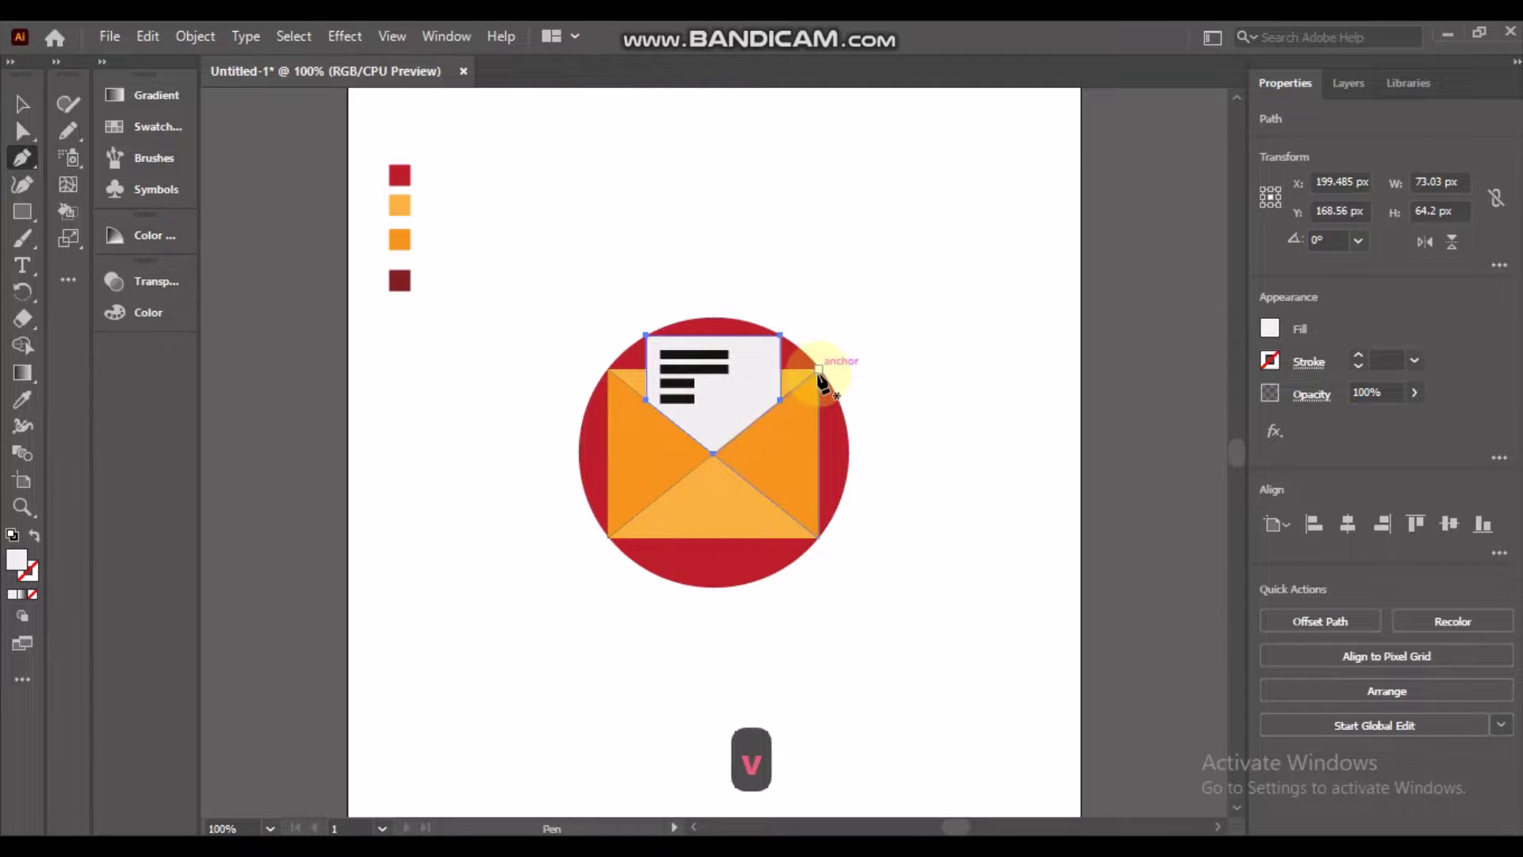
left_click(819, 370)
left_click(608, 537)
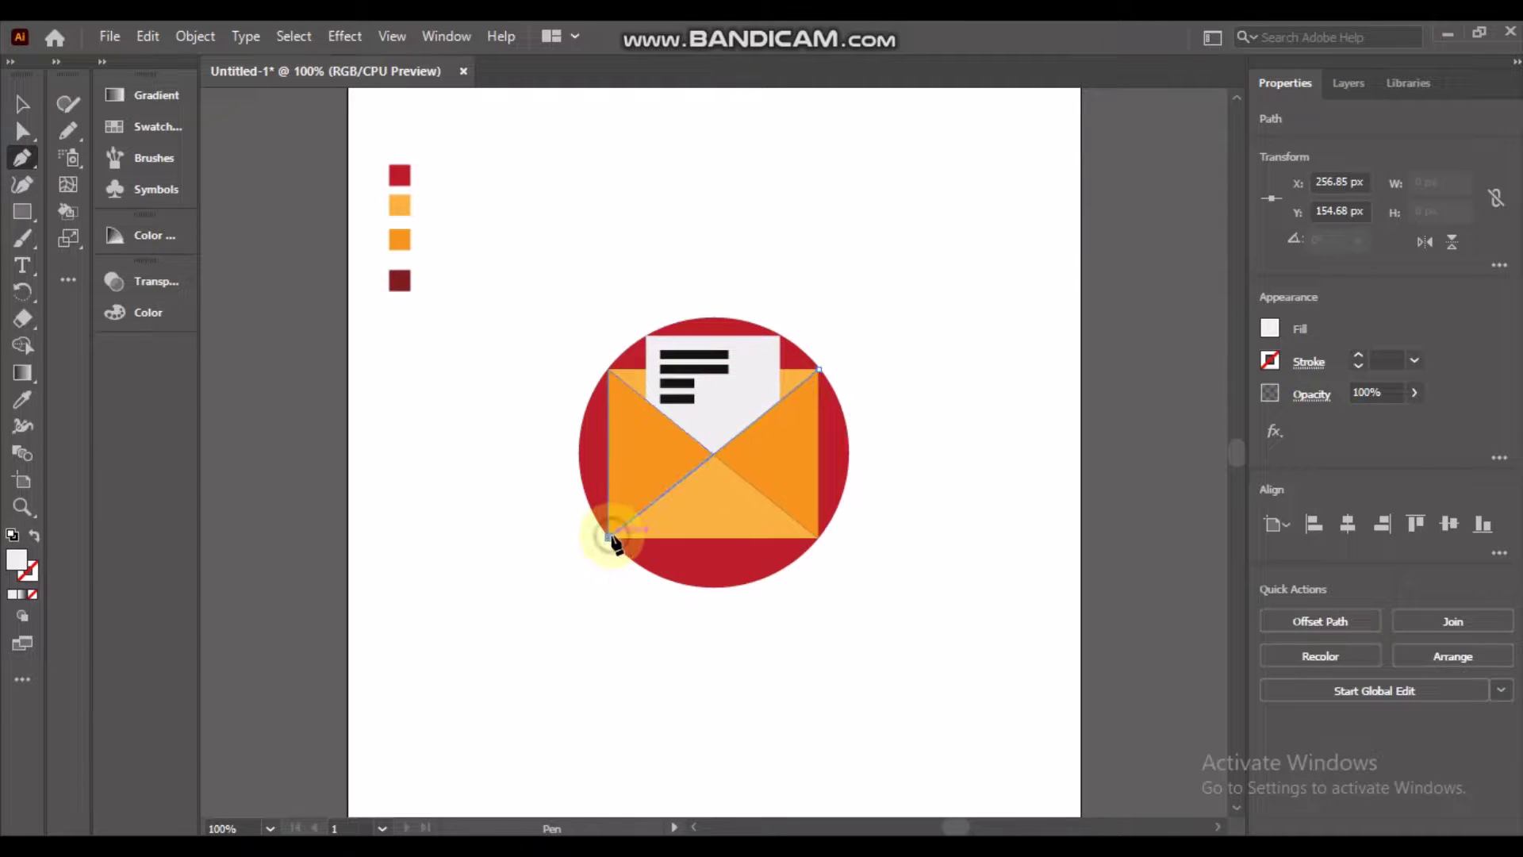
left_click(699, 585)
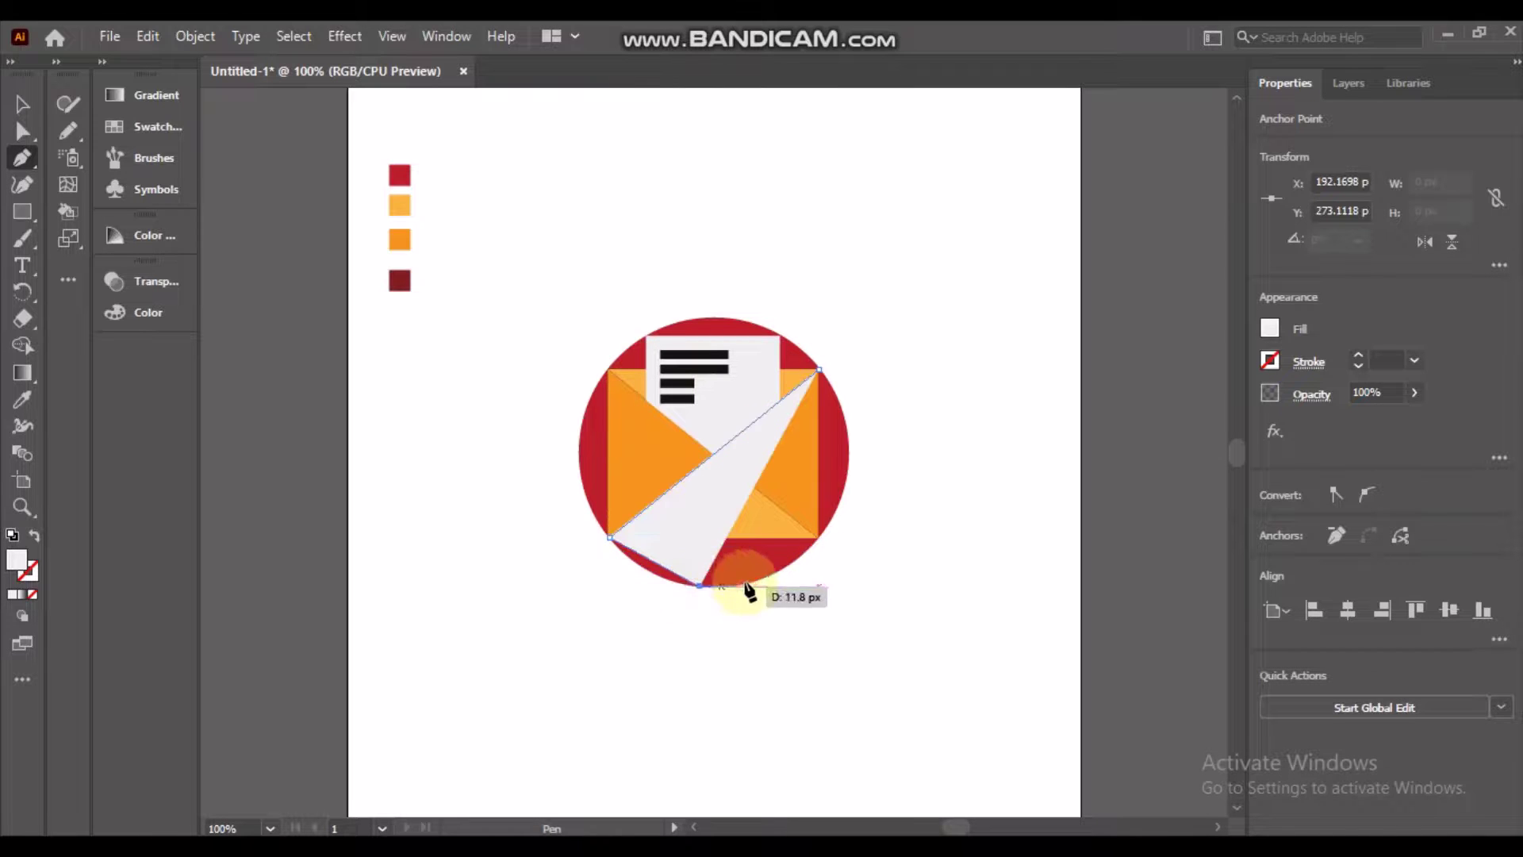
left_click_drag(818, 536, 874, 464)
left_click(864, 472)
key("ctrl+z")
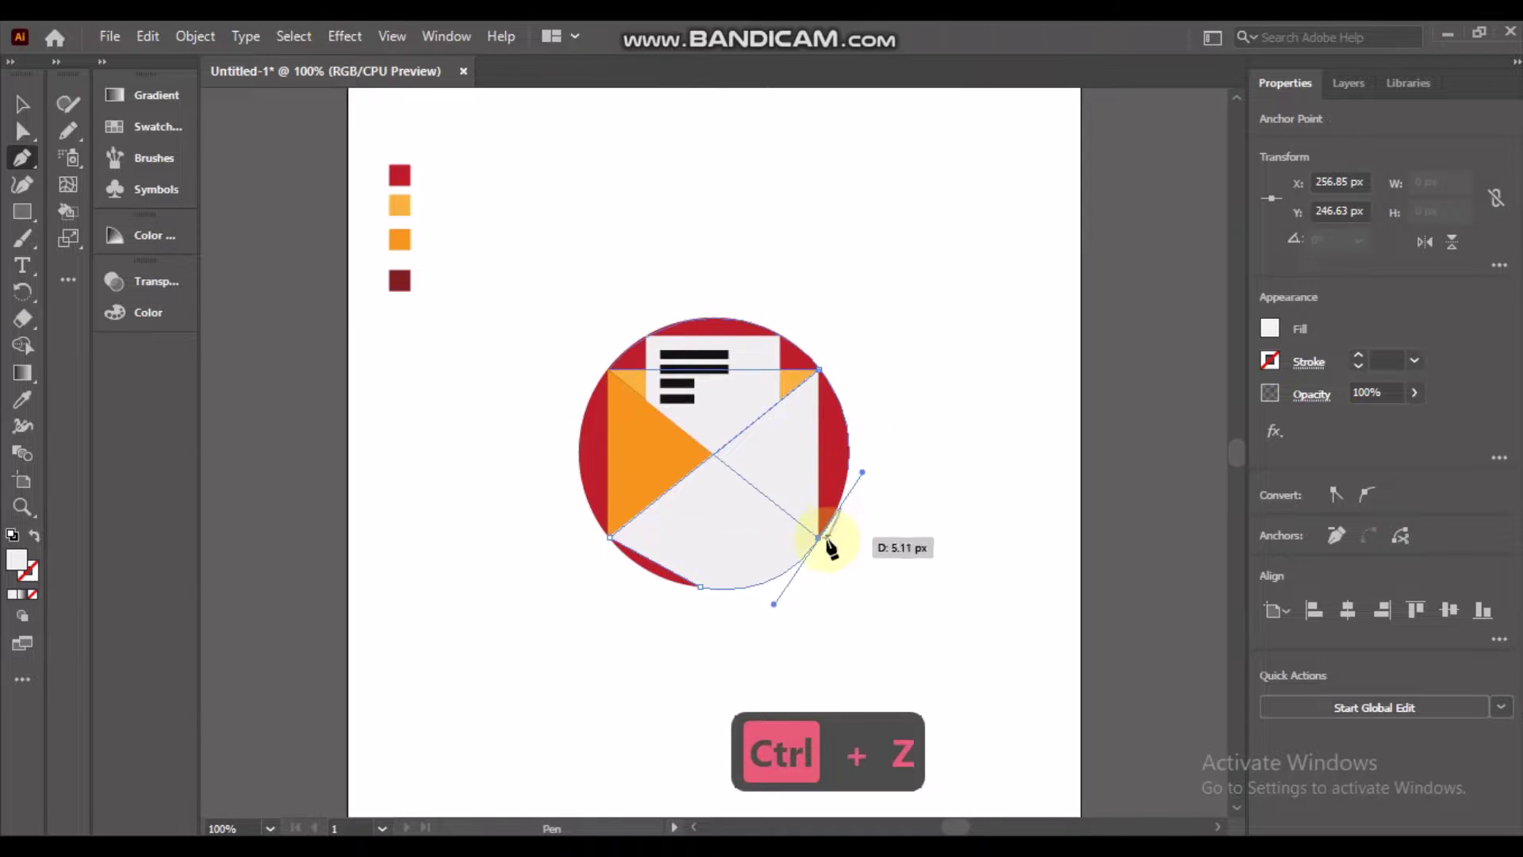
key("ctrl+z")
key("ctrl+z")
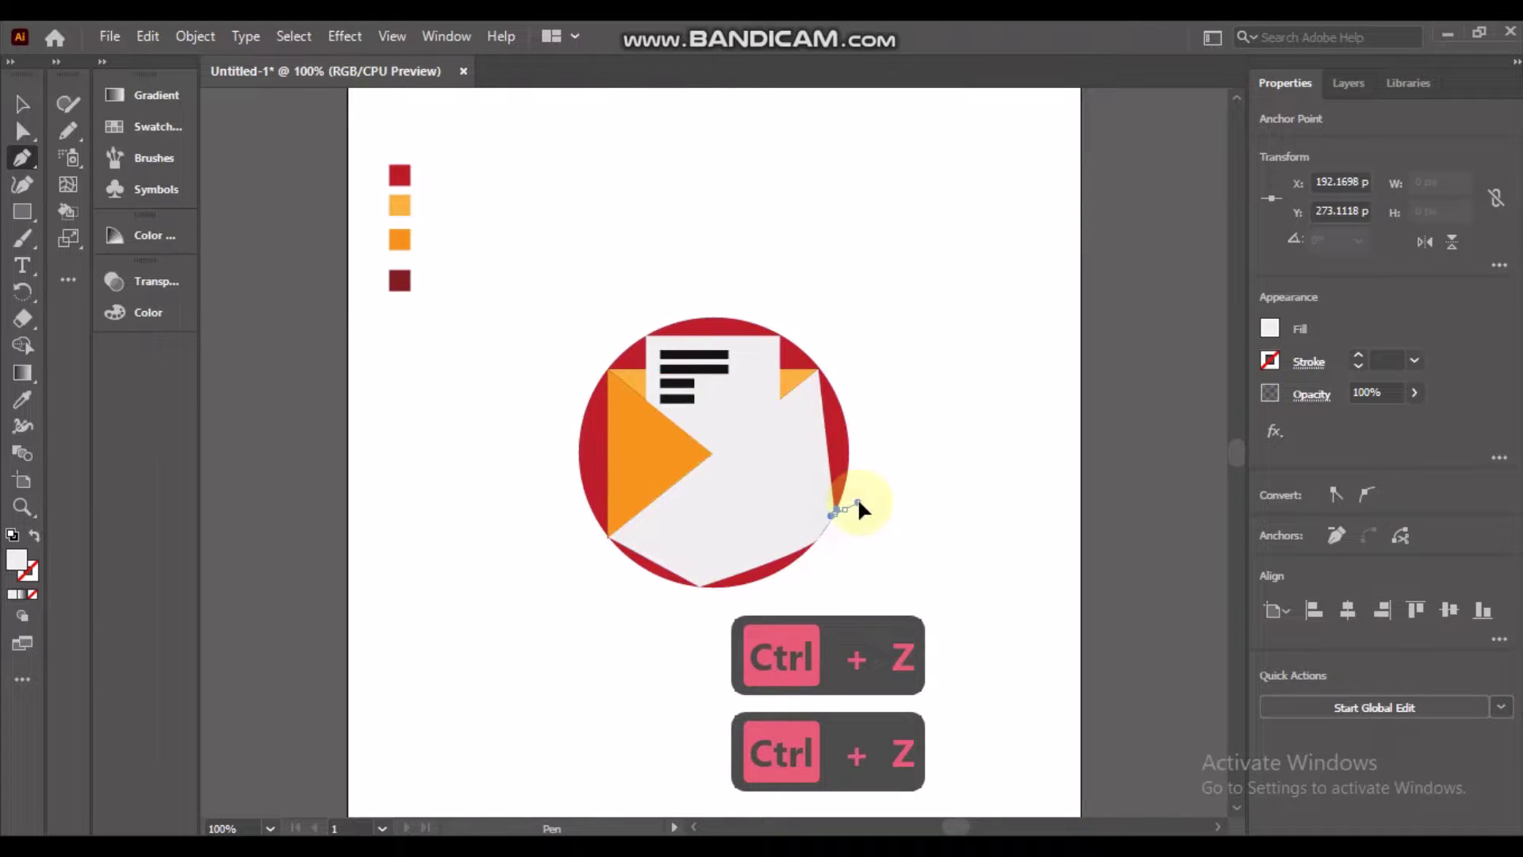
key("ctrl+z")
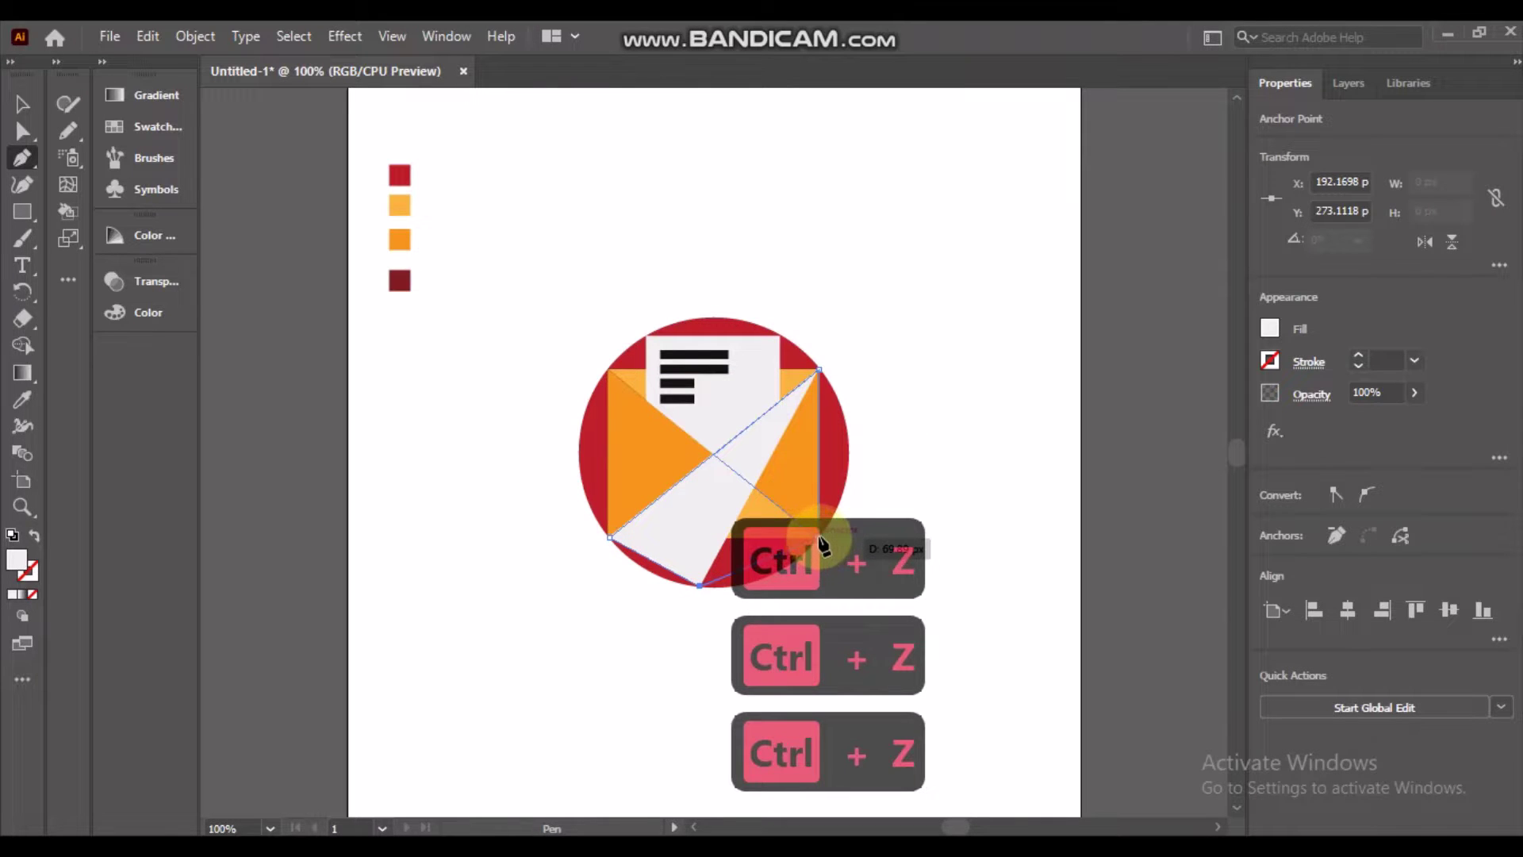
left_click_drag(819, 537, 825, 527)
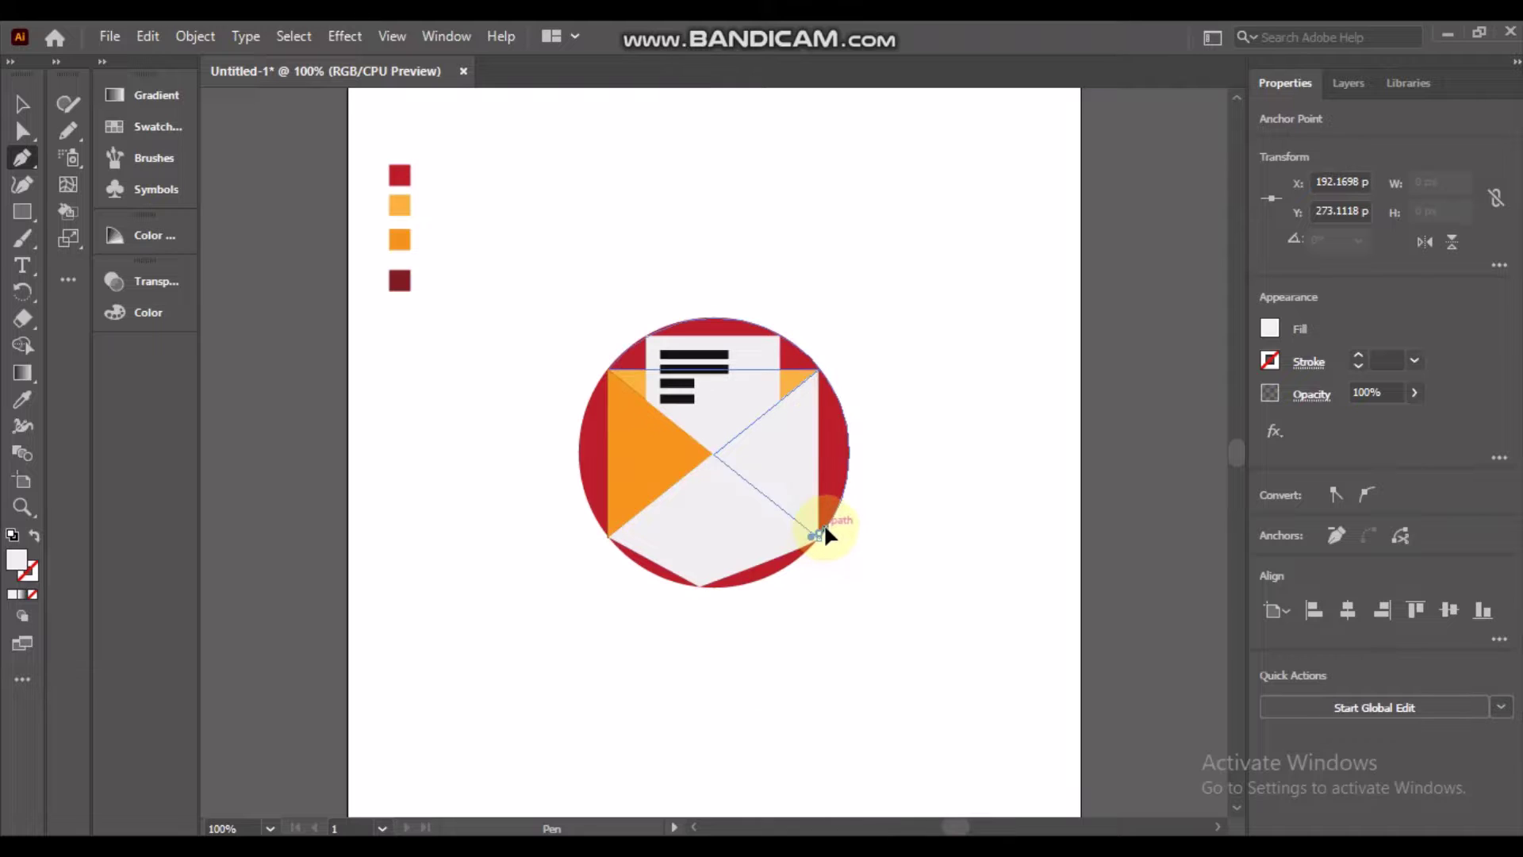
key("ctrl+z")
key("ctrl+z")
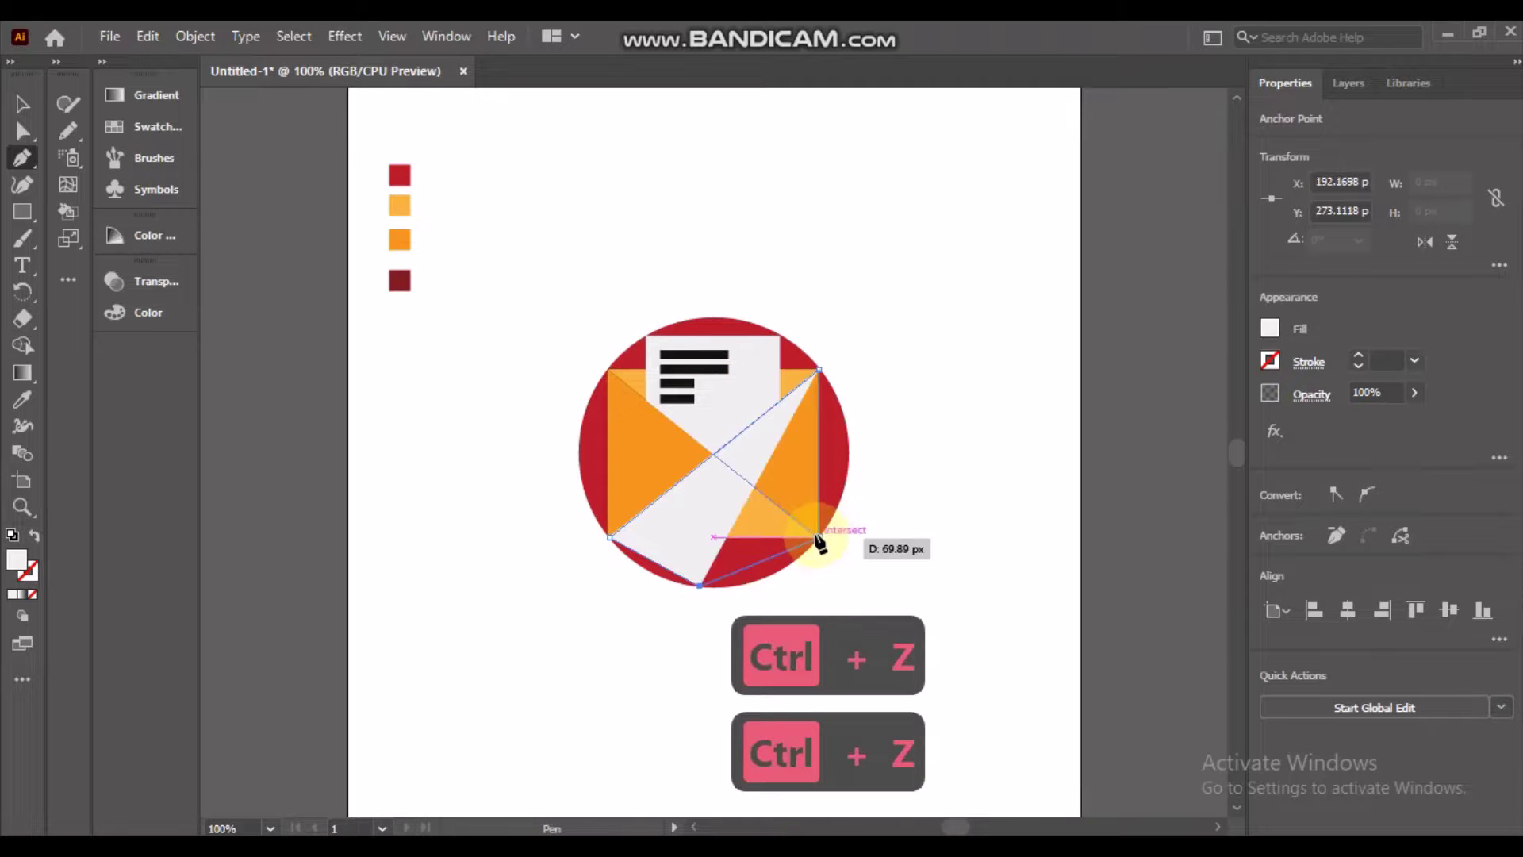
Extend the path with a curve along the circle's lower edge to the envelope's lower-right corner
left_click(817, 541)
left_click_drag(841, 507, 857, 485)
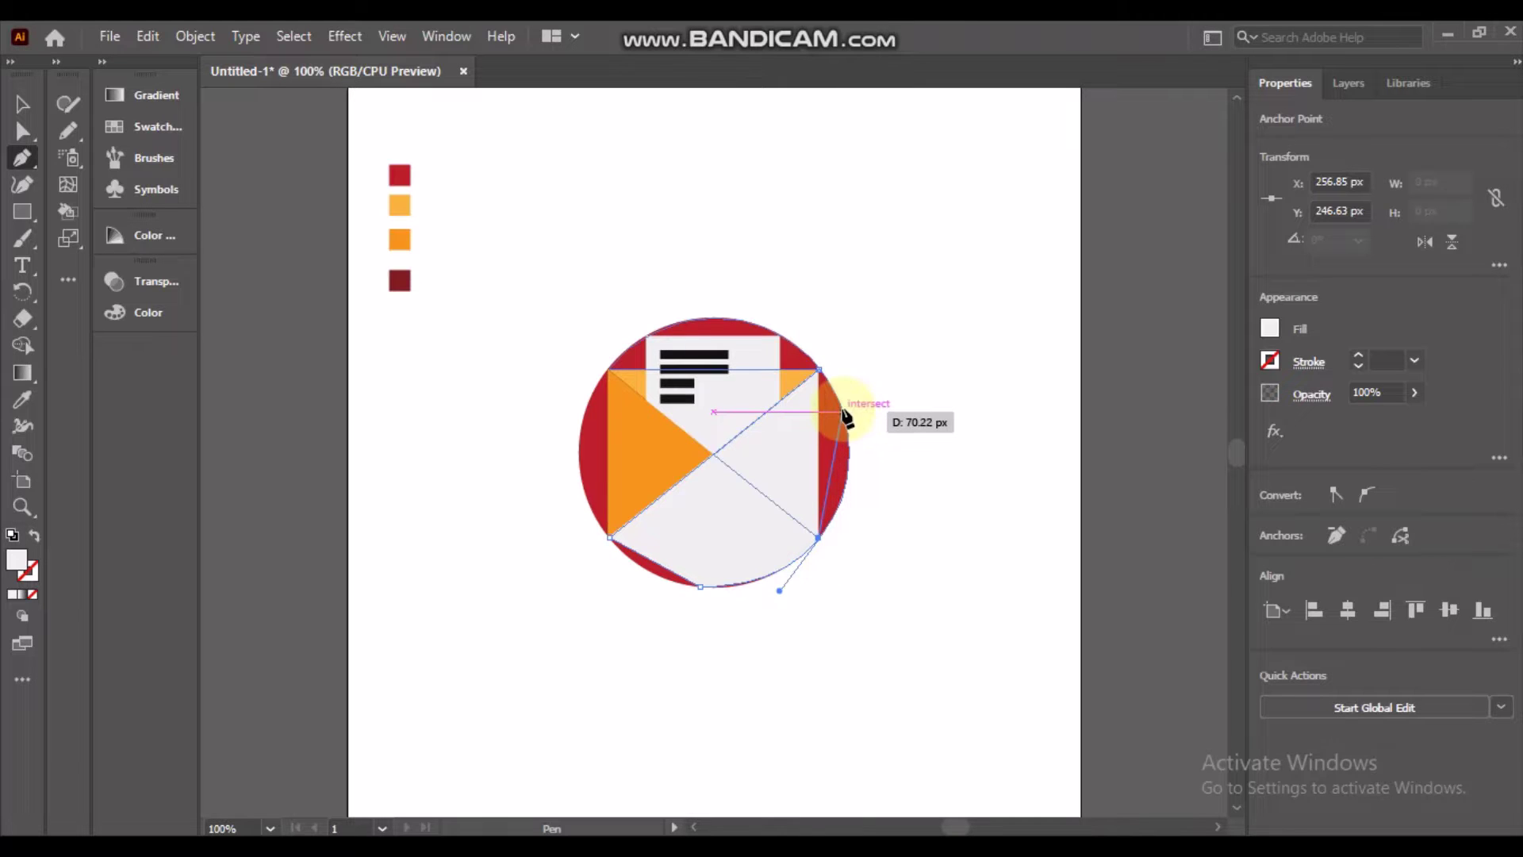
left_click_drag(842, 411, 824, 331)
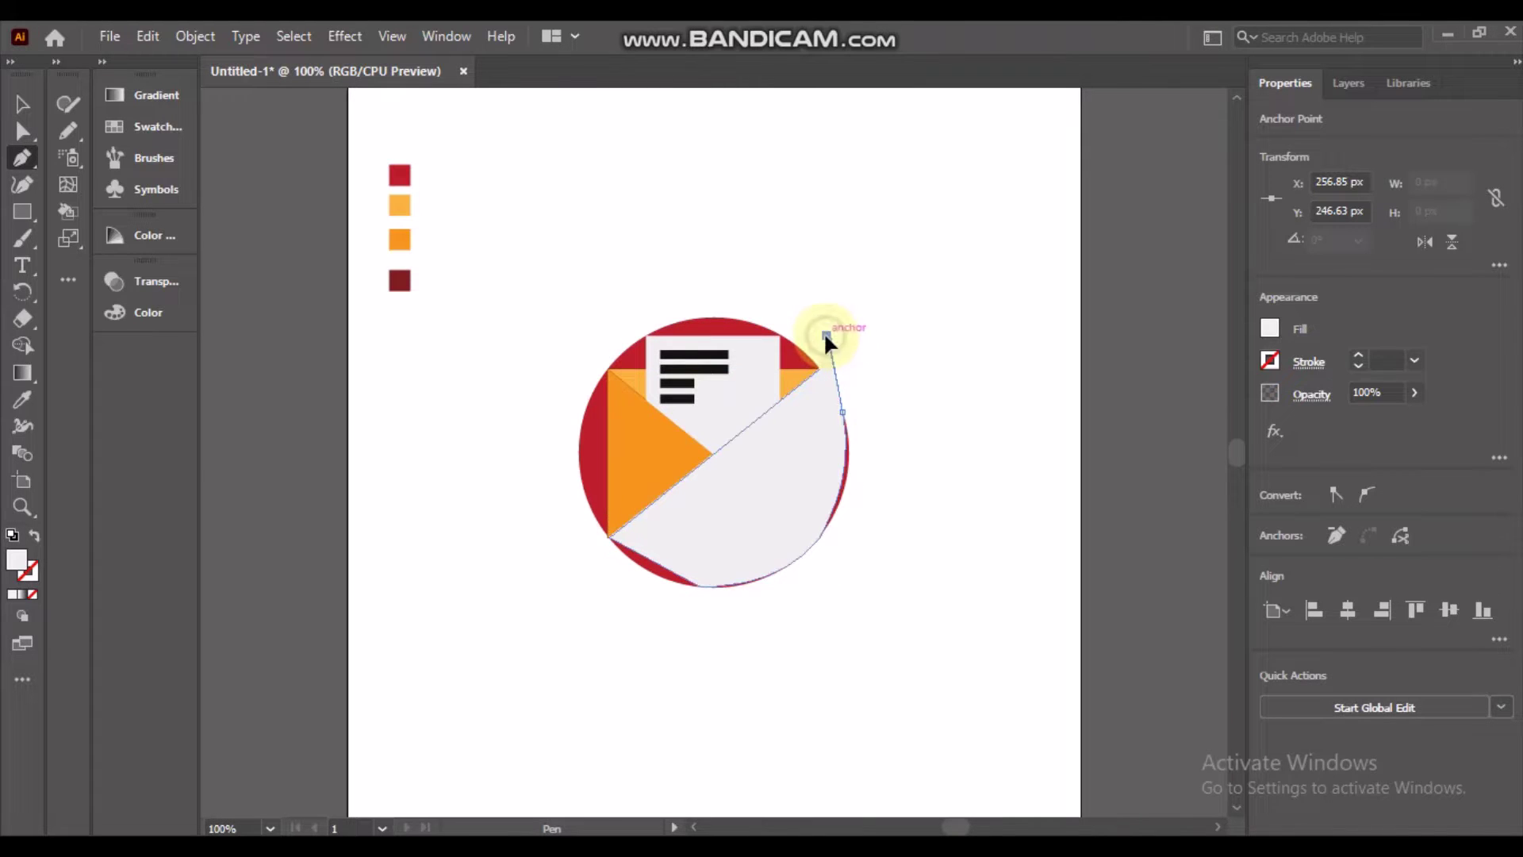
key("ctrl+z")
key("ctrl+z")
key("ctrl+z")
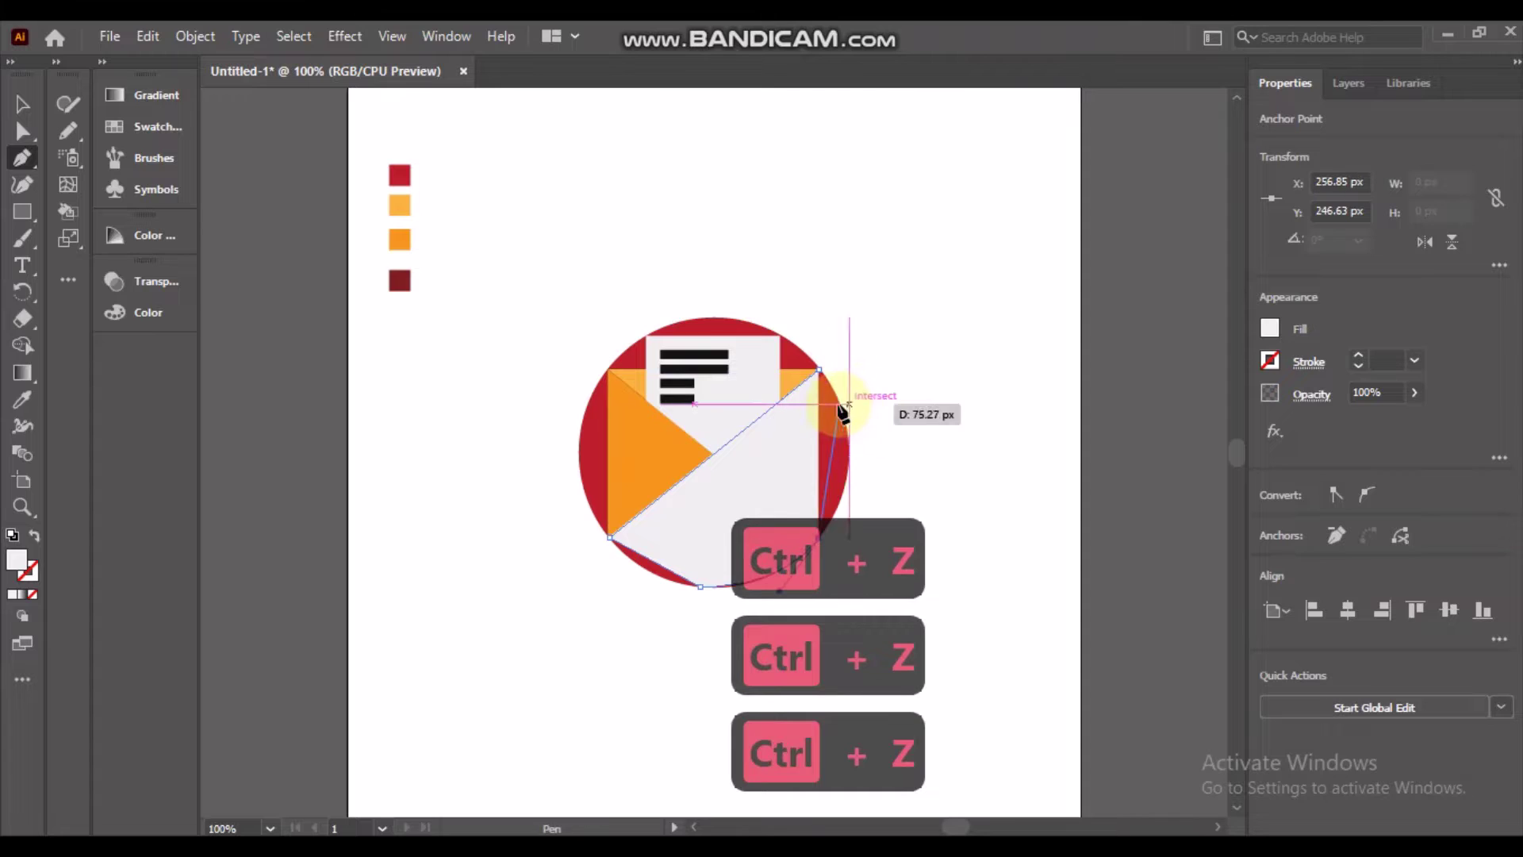
left_click_drag(842, 411, 838, 312)
key("ctrl+z")
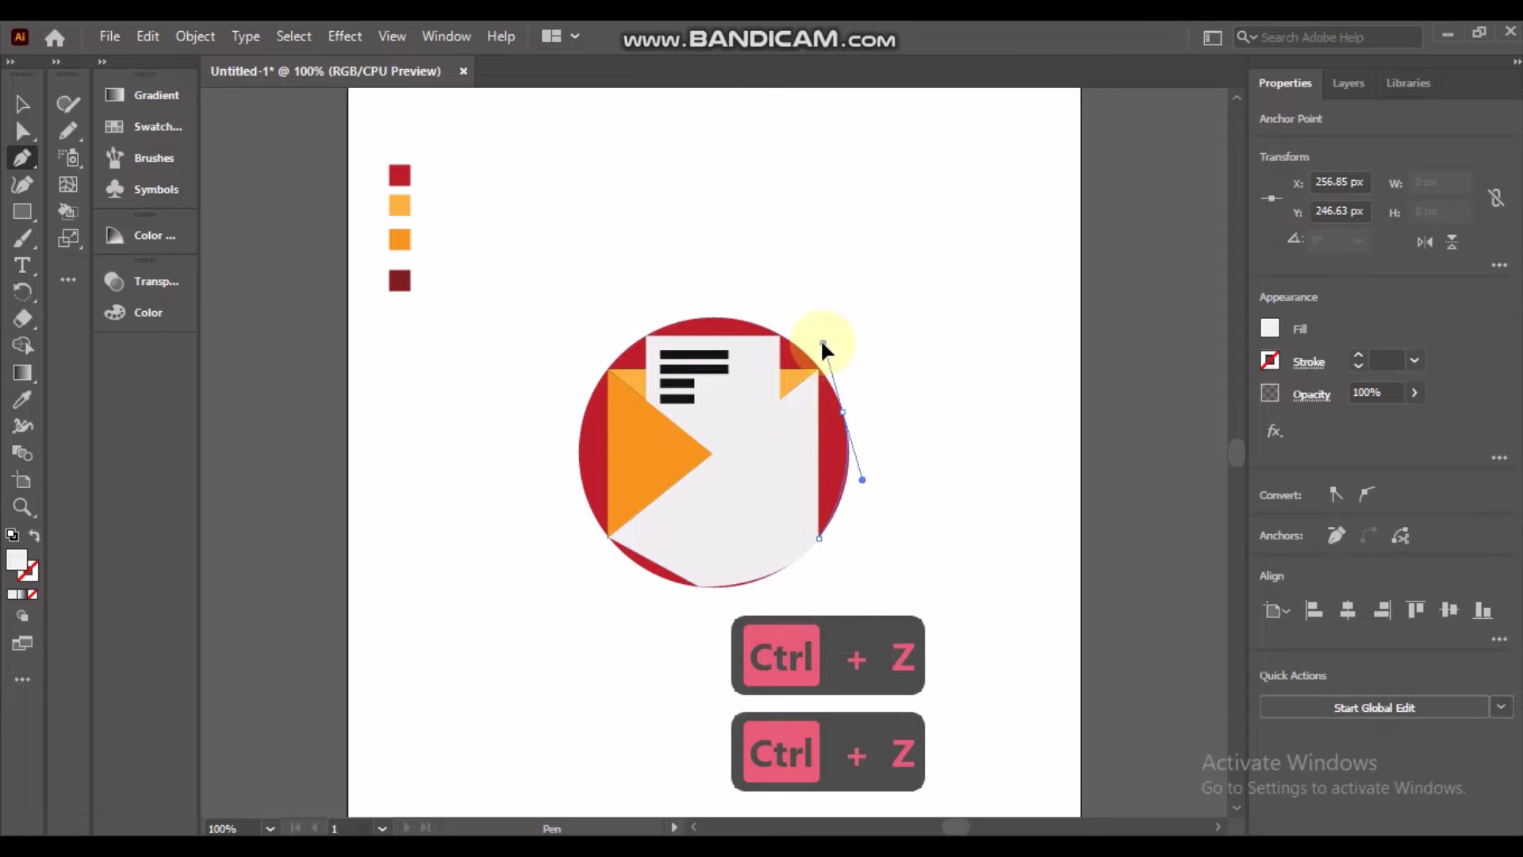
Continue the path with a curve up the circle's right edge and close it at the envelope's upper-right corner
left_click_drag(823, 343, 825, 343)
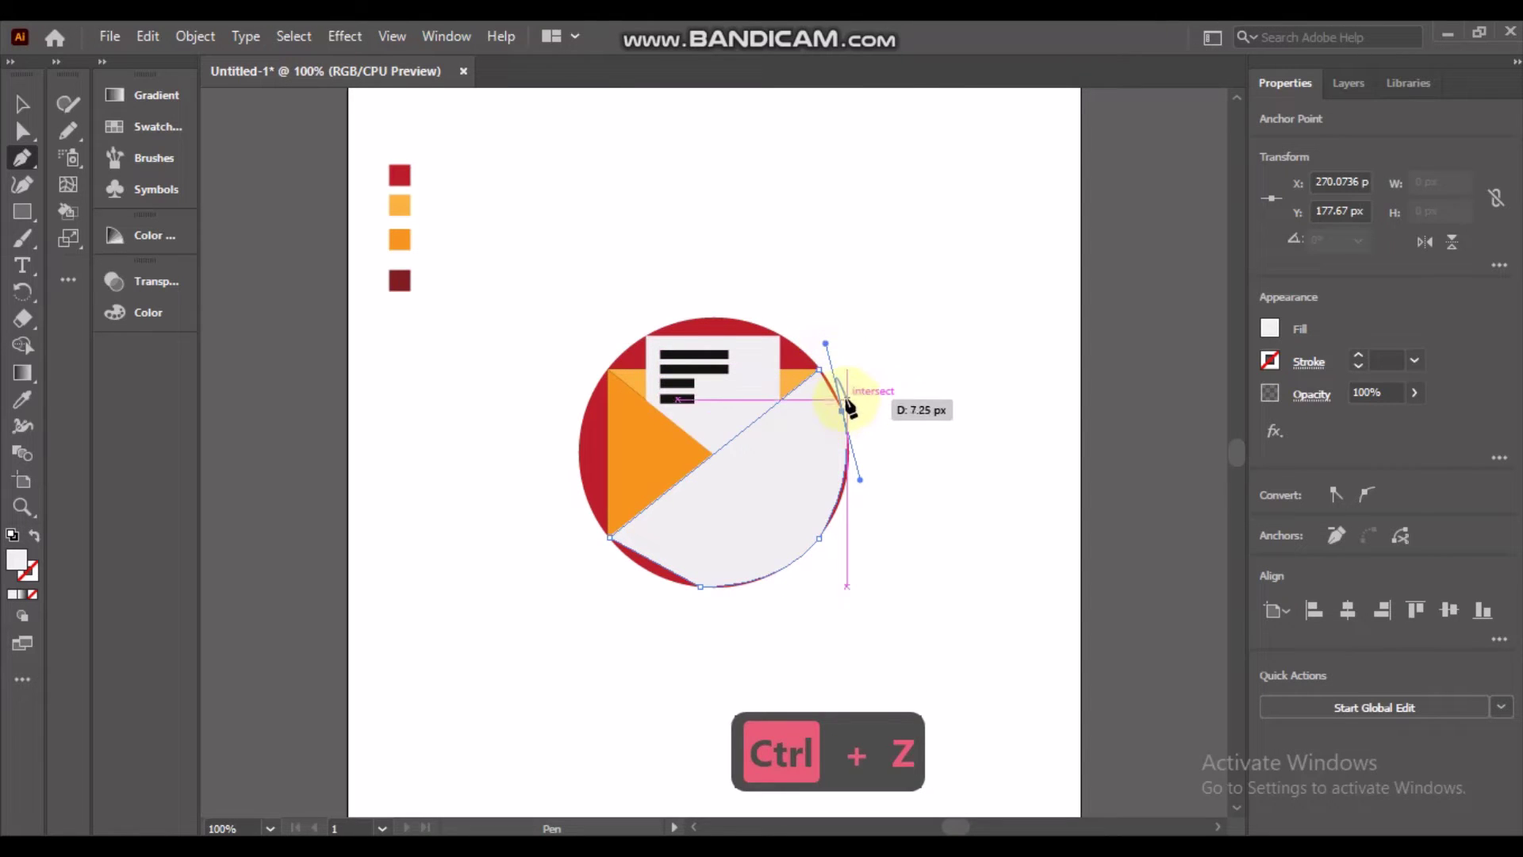
key("Escape")
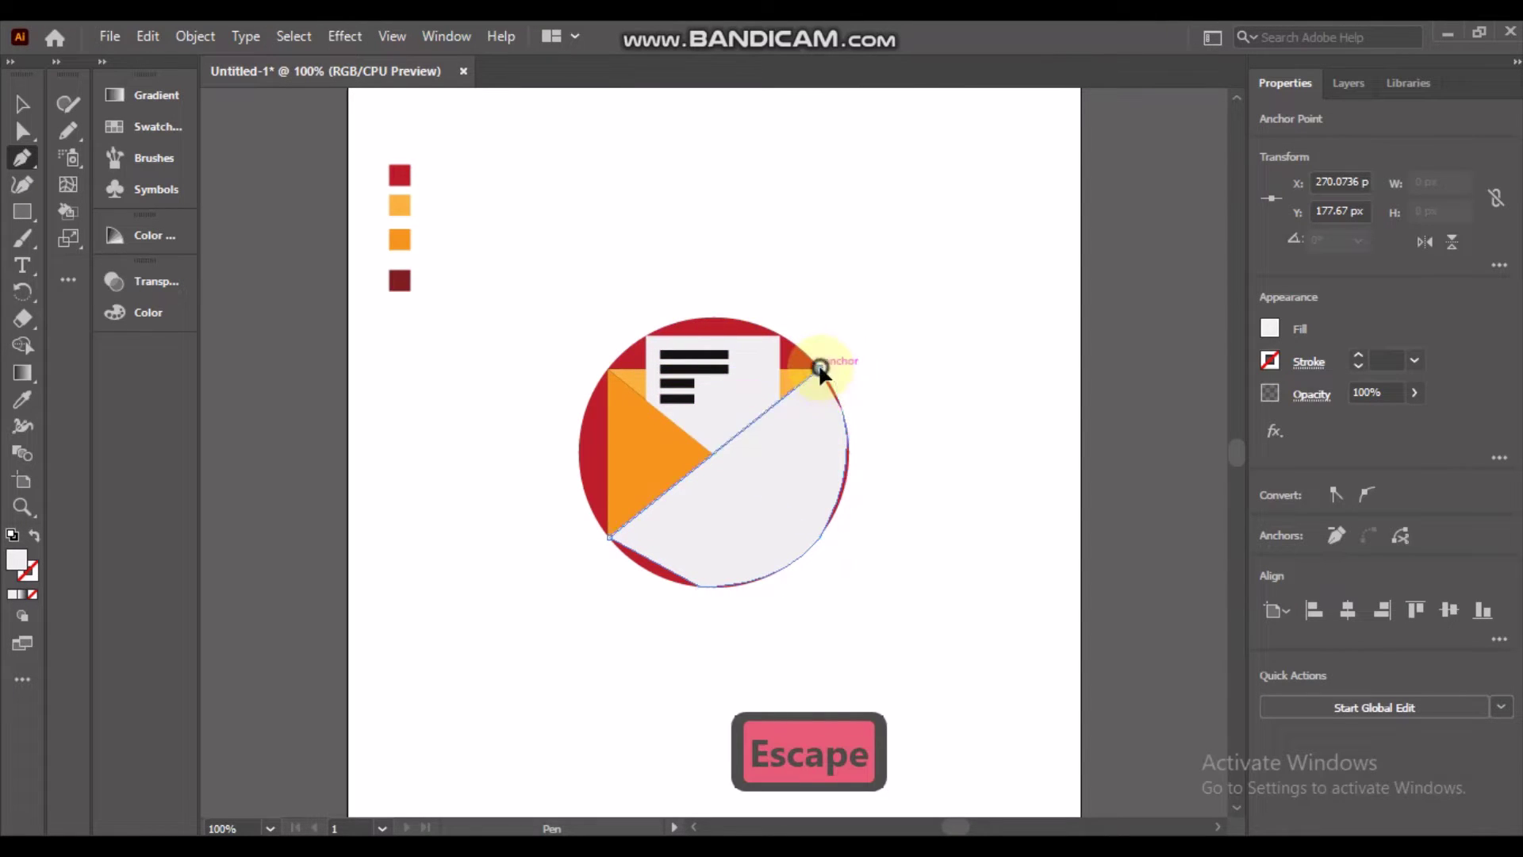
left_click(819, 369)
key("Escape")
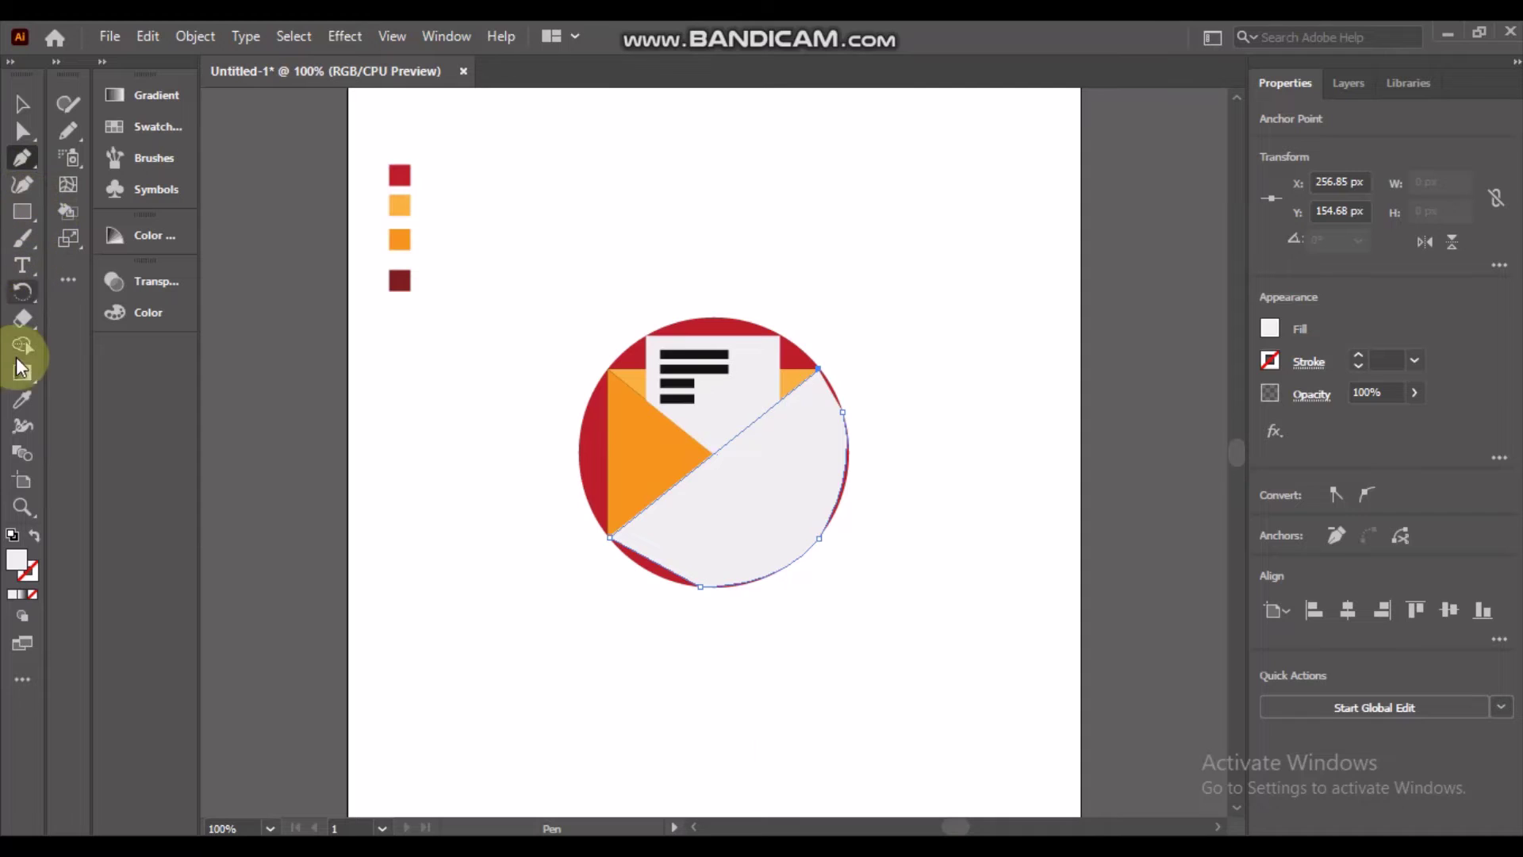
Fill the new diagonal shape with the dark red sample colour, set its opacity to 63% and deselect it
left_click(23, 399)
left_click(396, 283)
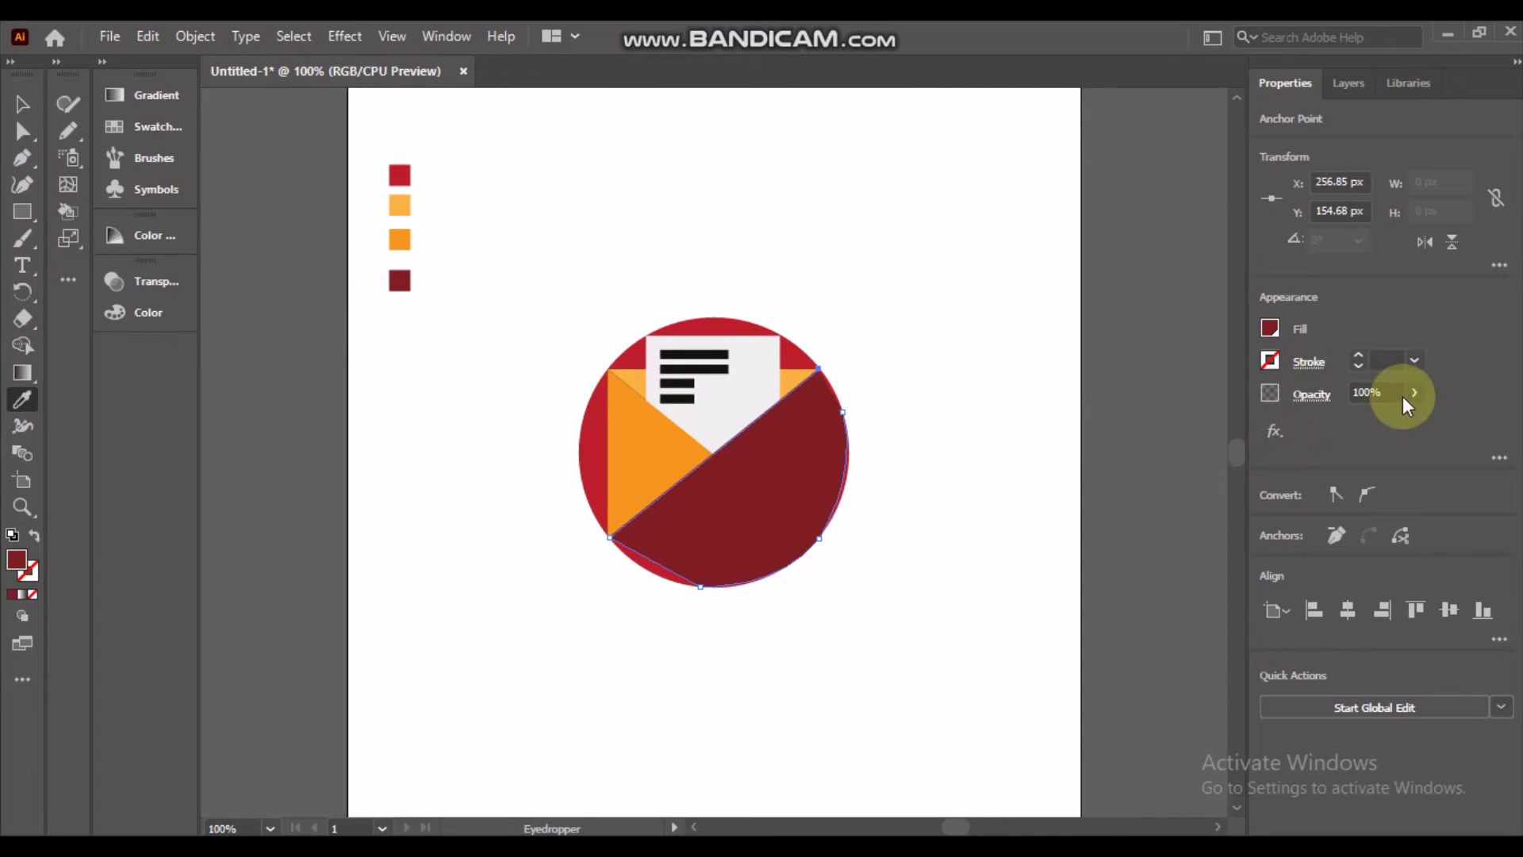
scroll(1393, 391, "down", 15)
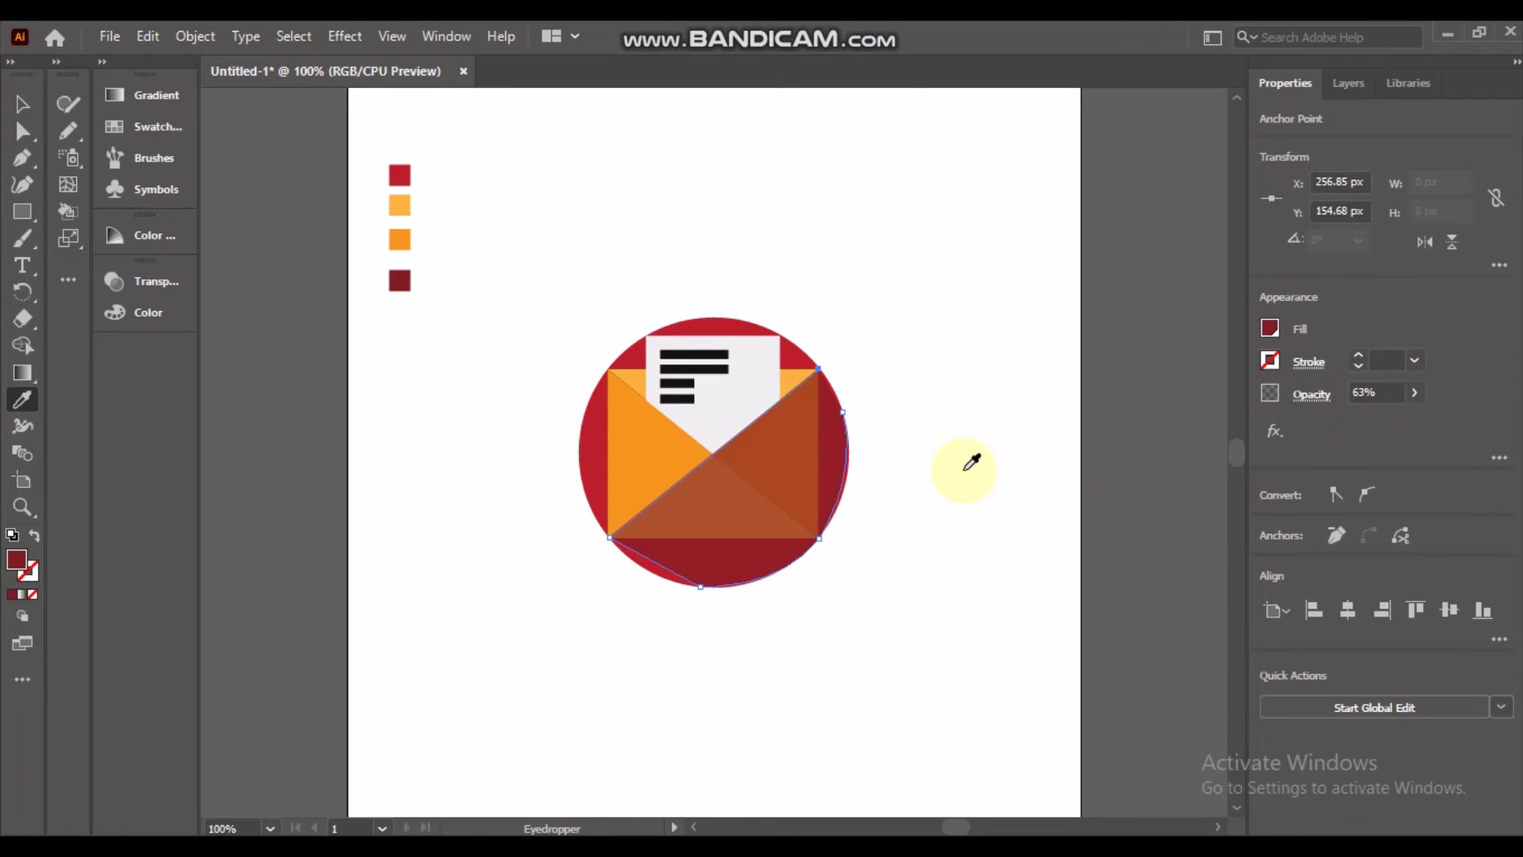
key("v")
left_click(948, 454)
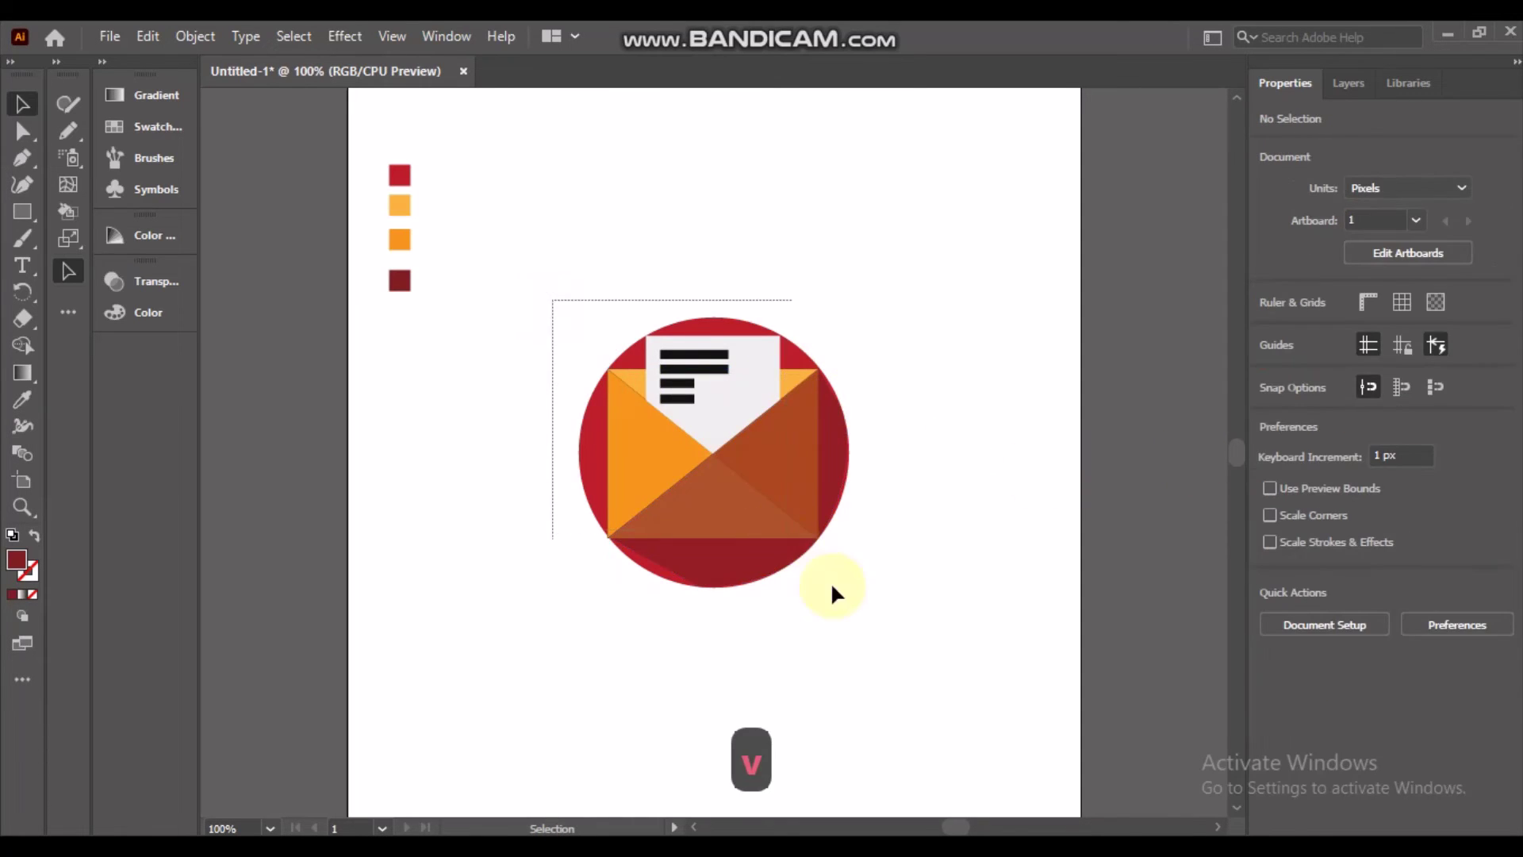
Select the whole icon, including the circle, envelope, letter, dark bars and shadow shape
left_click_drag(832, 587, 838, 584)
key("ctrl+1")
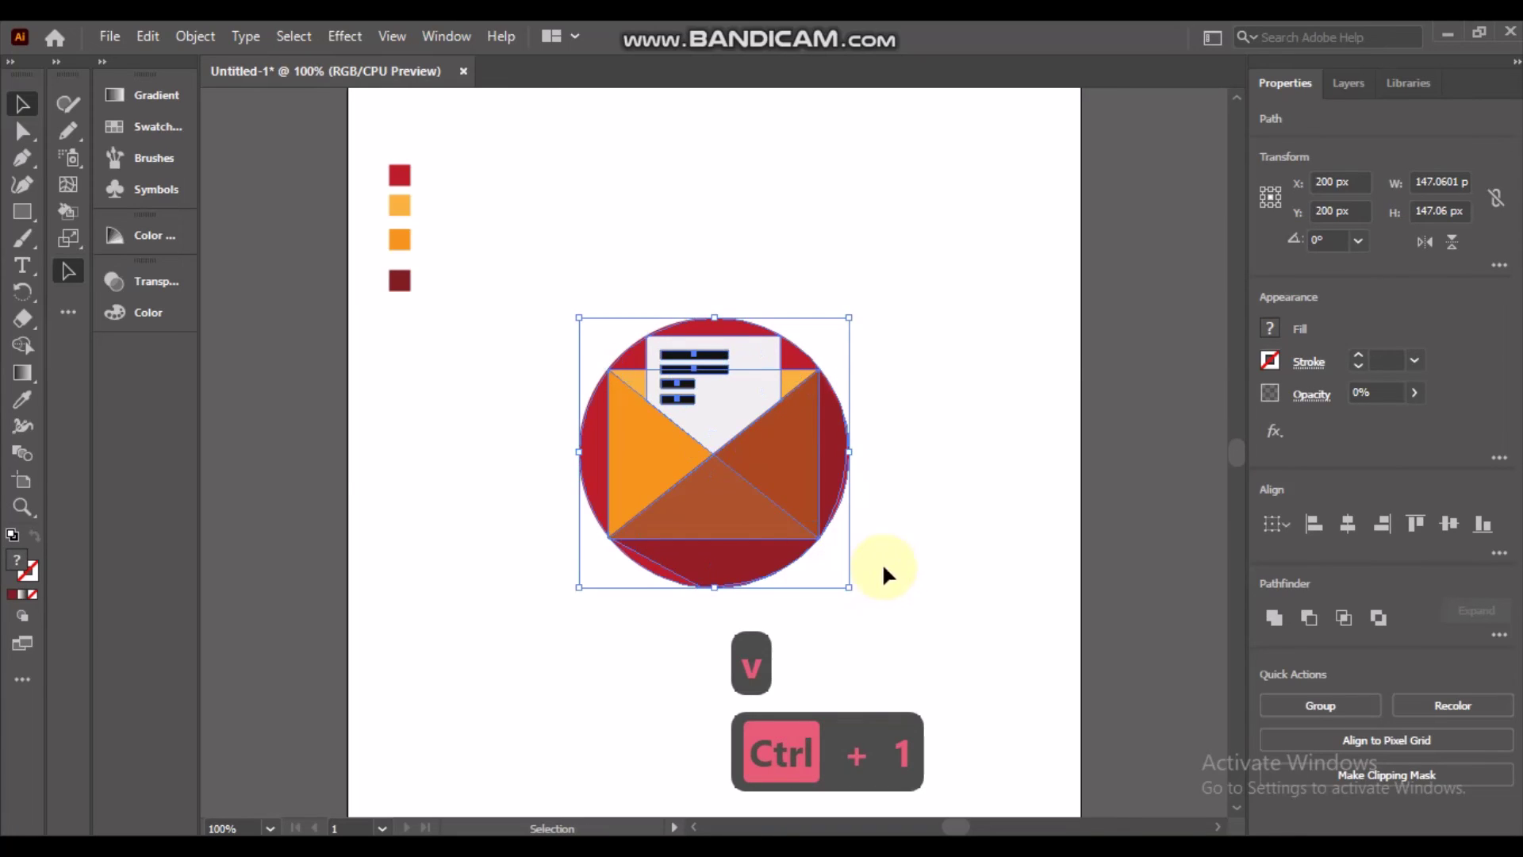